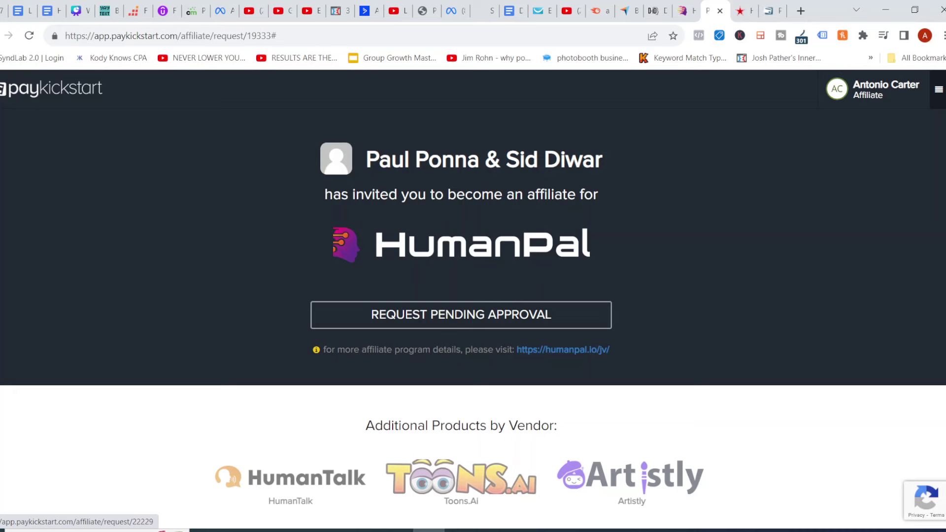
Open google.com and briefly check the tools offered by the Keywords Everywhere extension.
click(463, 36)
text(go)
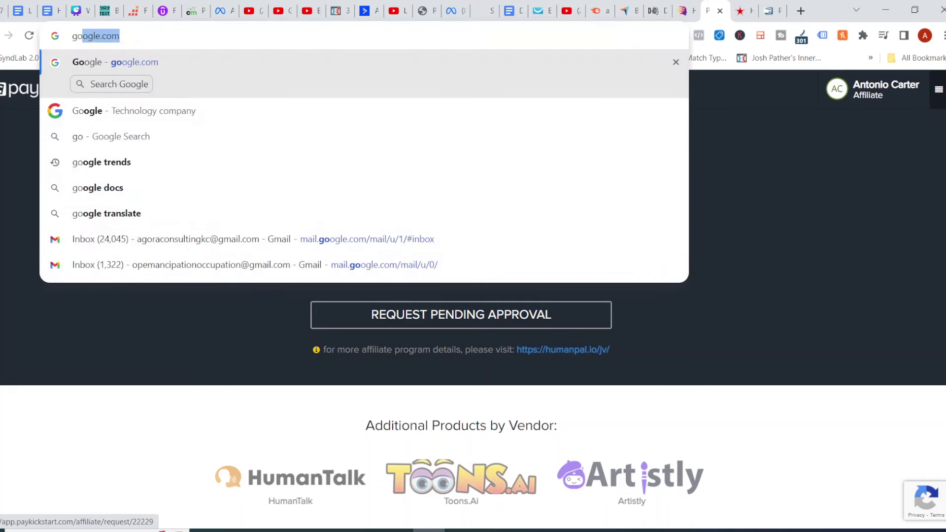
key(Return)
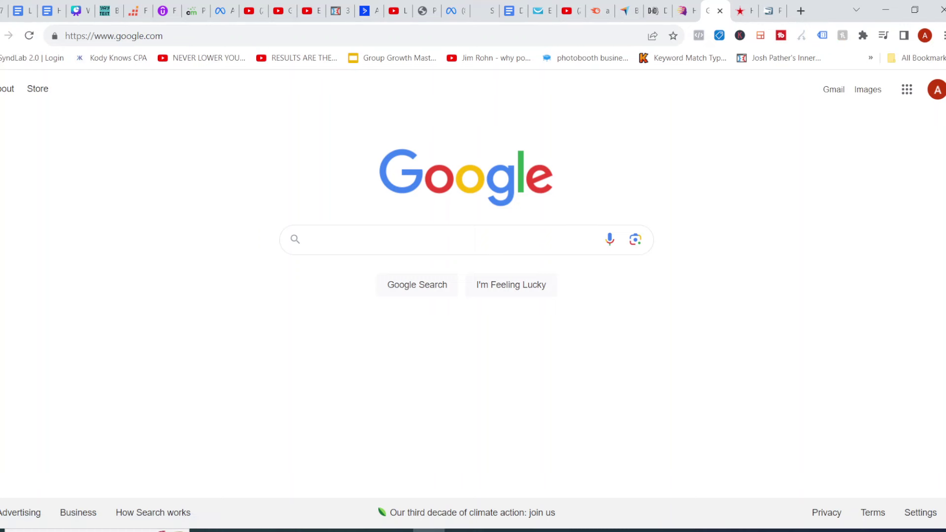
click(740, 35)
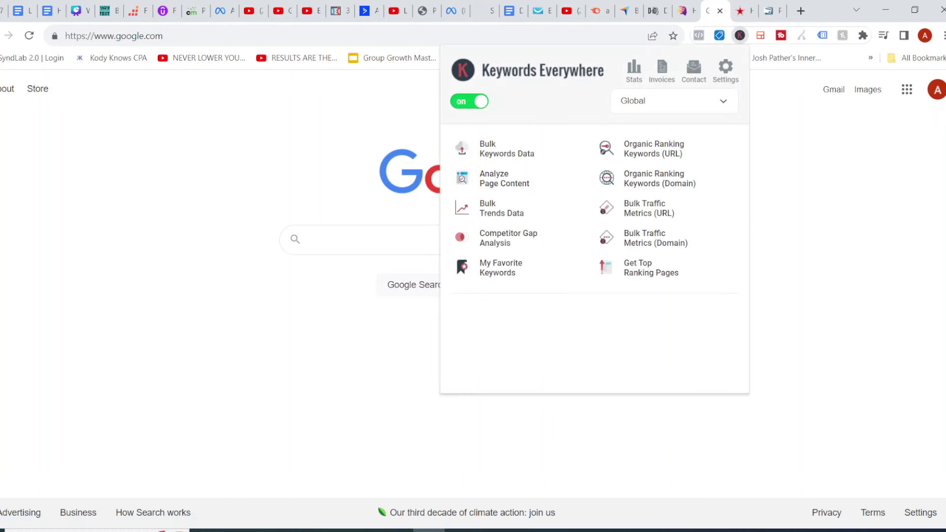
click(740, 35)
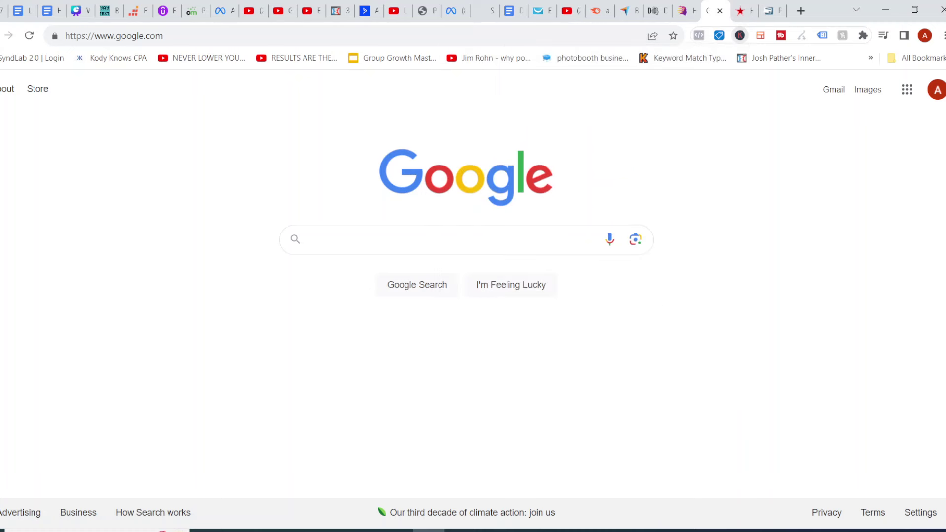
Search Google for "humanpal" and look through the sponsored and organic listings.
click(338, 241)
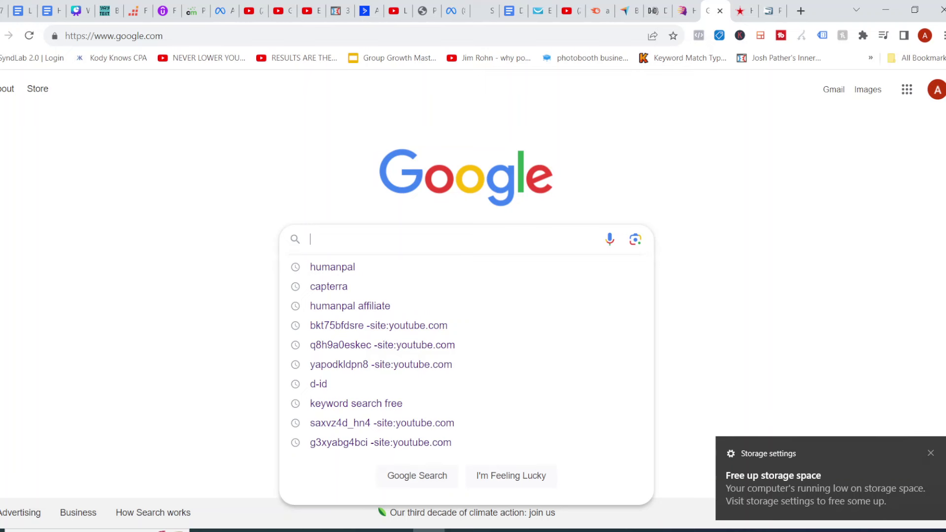
text(ge)
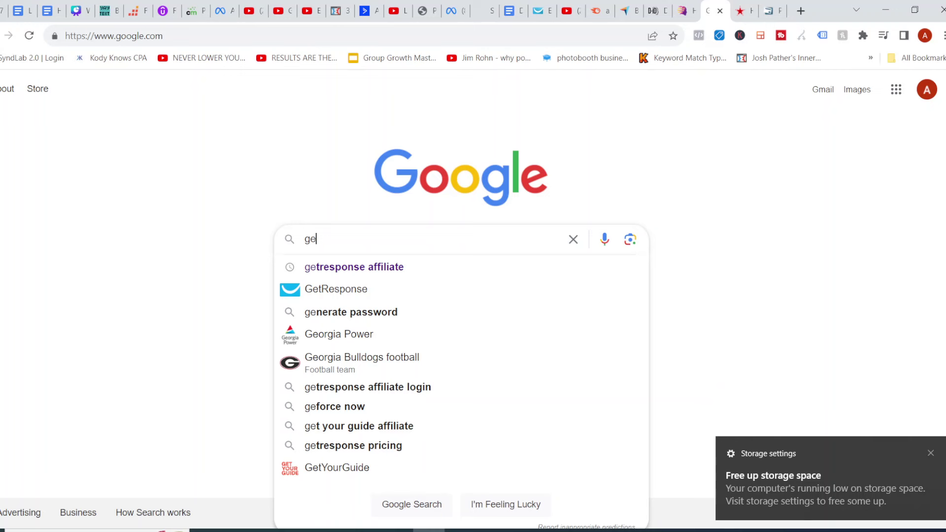
key(BackSpace)
key(BackSpace)
text(hu)
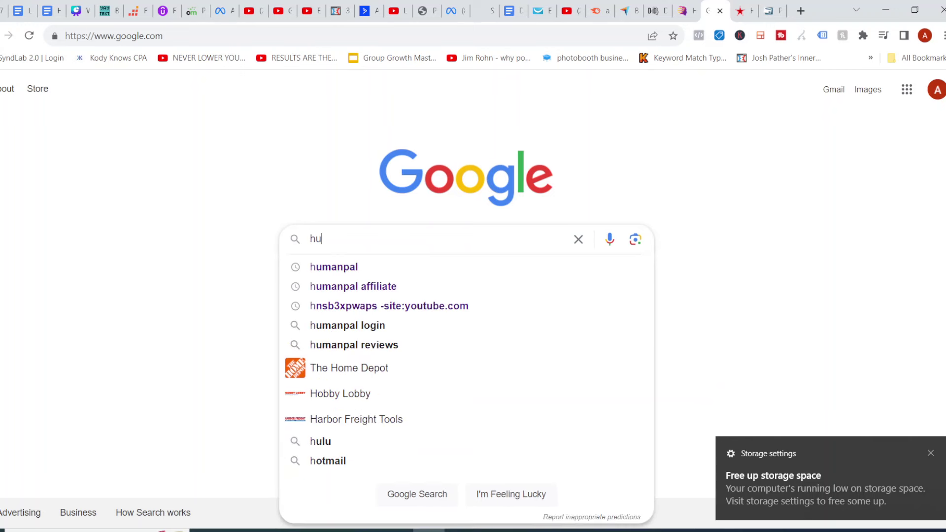
text(manpal)
key(Return)
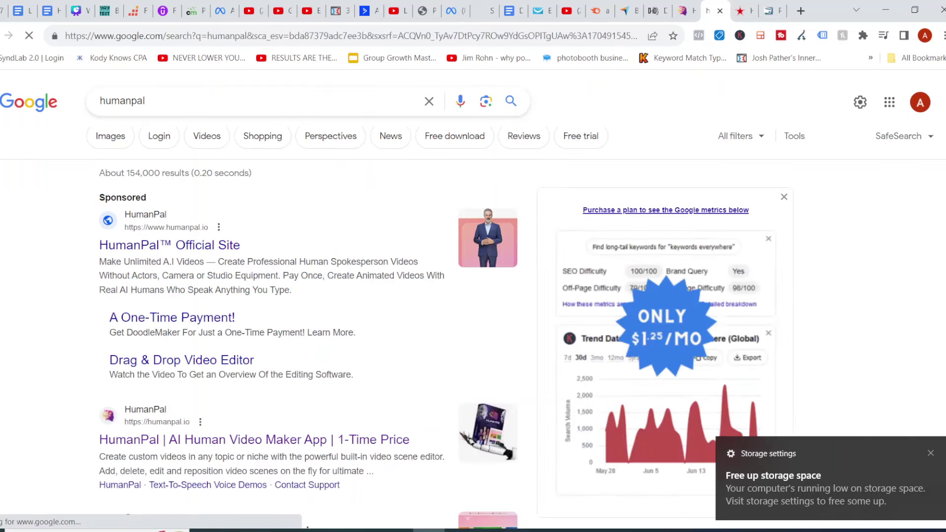
scroll(473, 301, down, 2)
scroll(473, 302, up, 2)
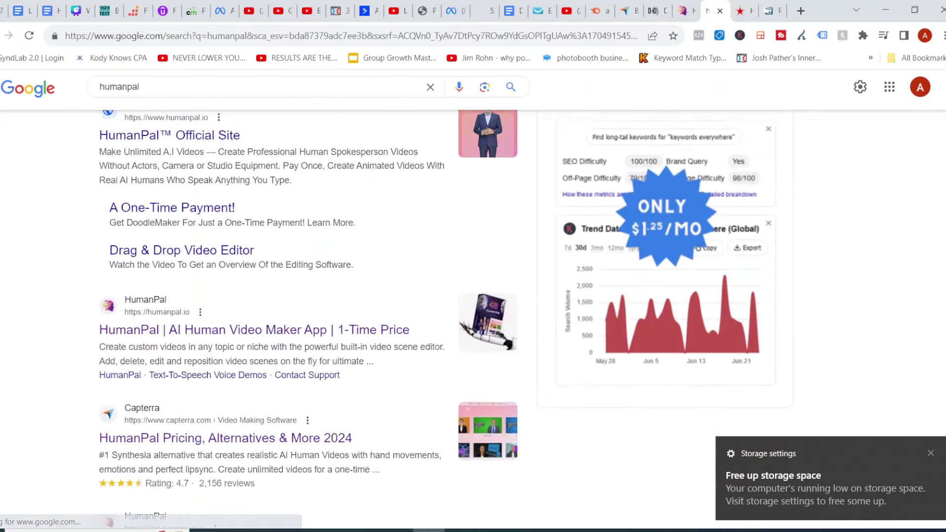
scroll(384, 296, up, 1)
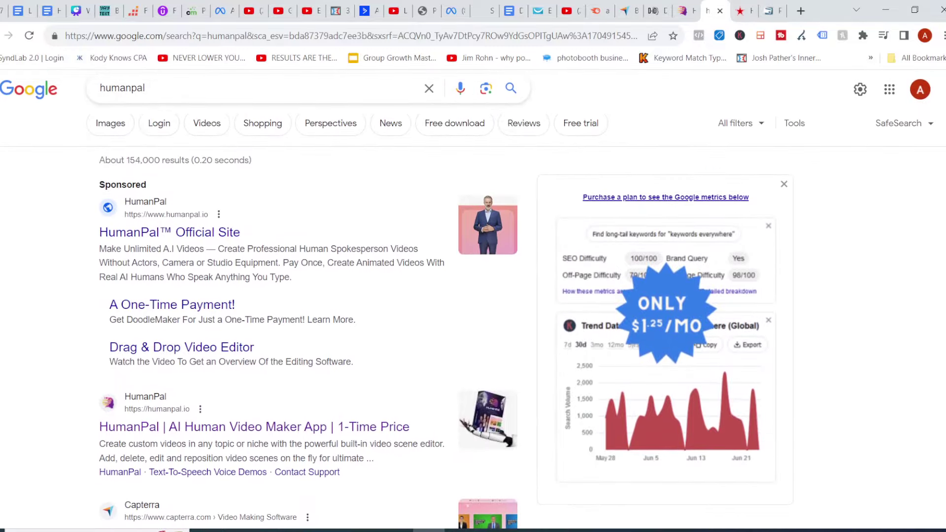
scroll(473, 296, up, 1)
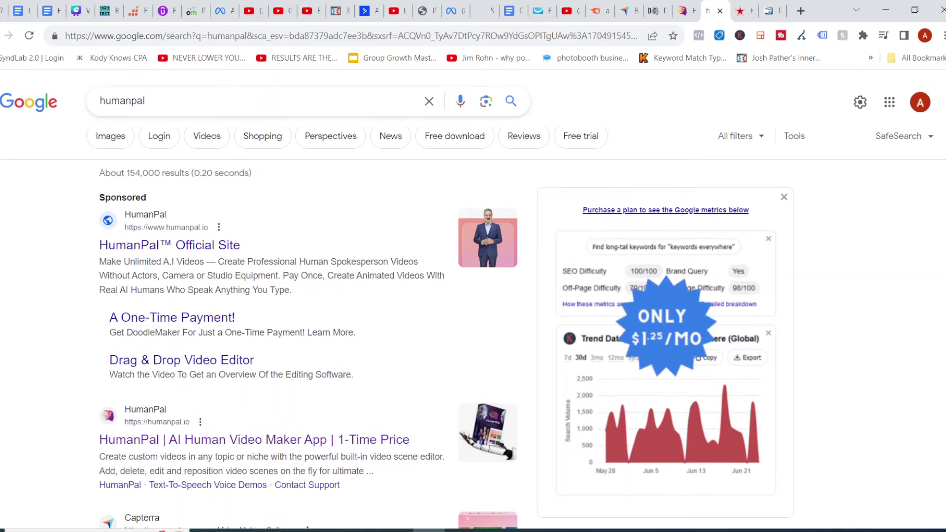
scroll(71, 171, down, 4)
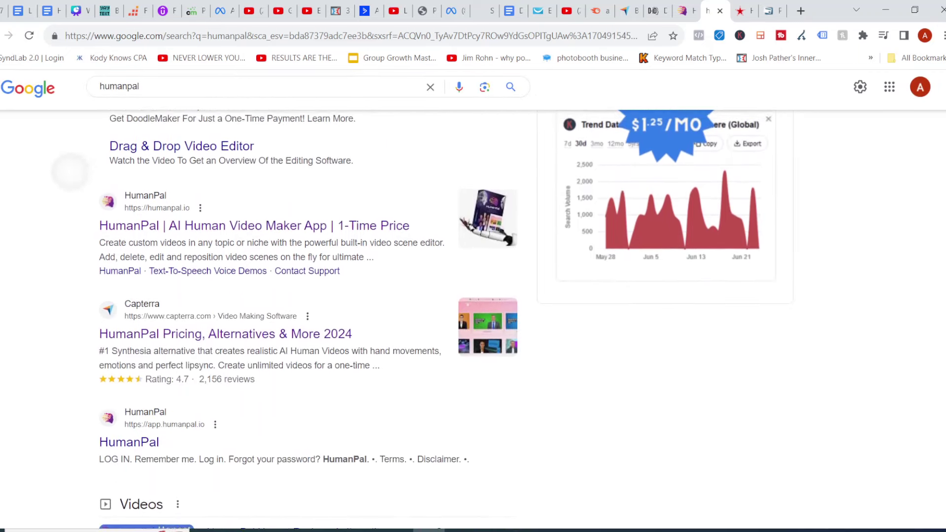
scroll(71, 171, up, 4)
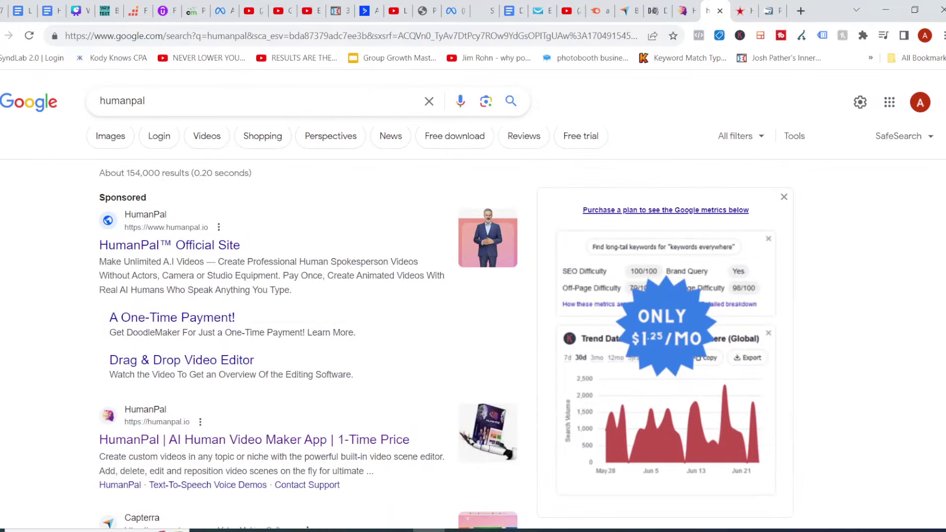
Go to semrush.com in the same browser window.
click(250, 37)
text(se)
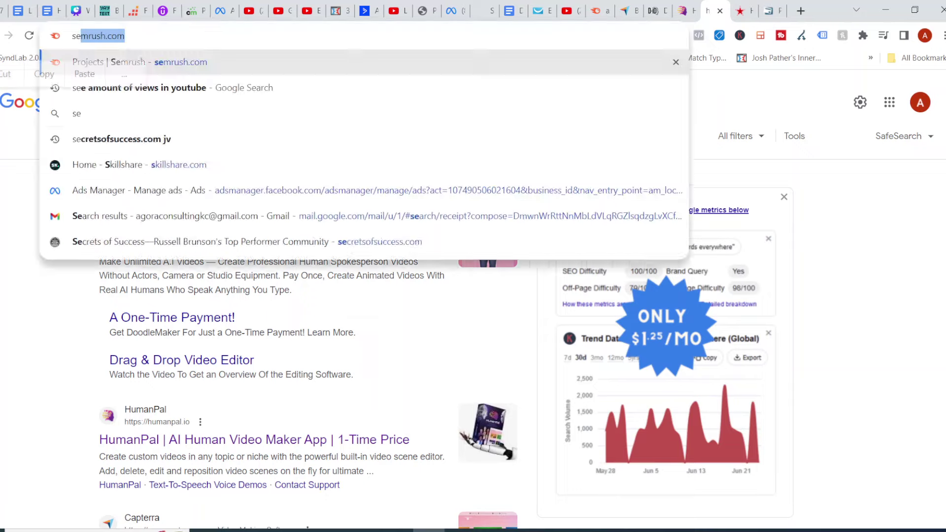
text(mr)
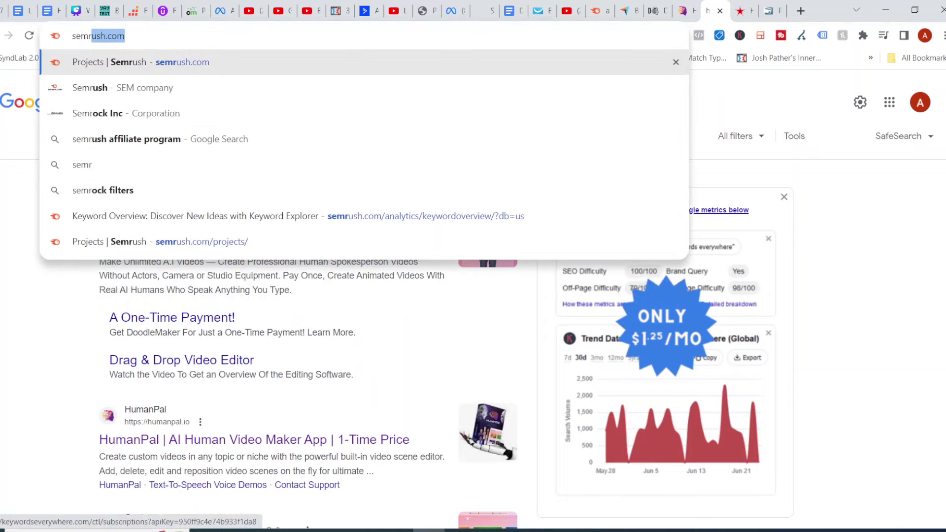
key(Return)
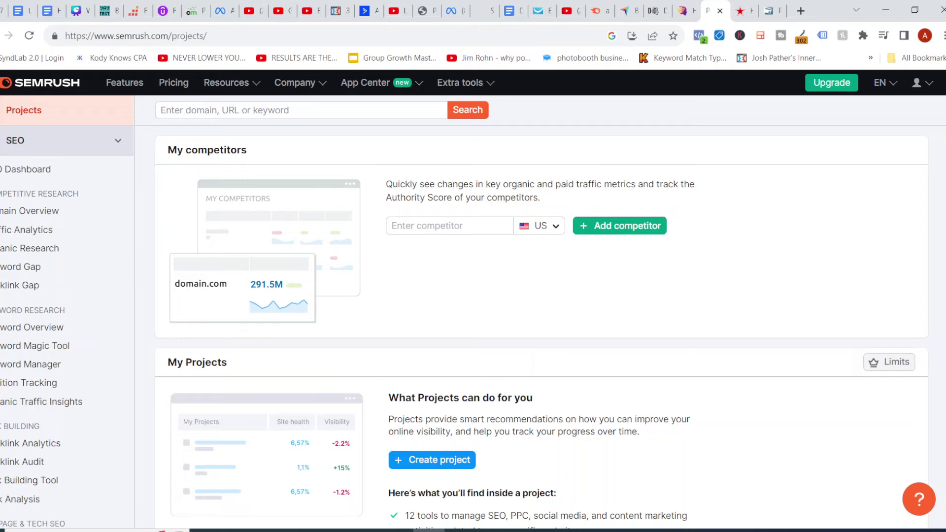
Run a Keyword Overview for "humanpal" in the US database.
click(32, 328)
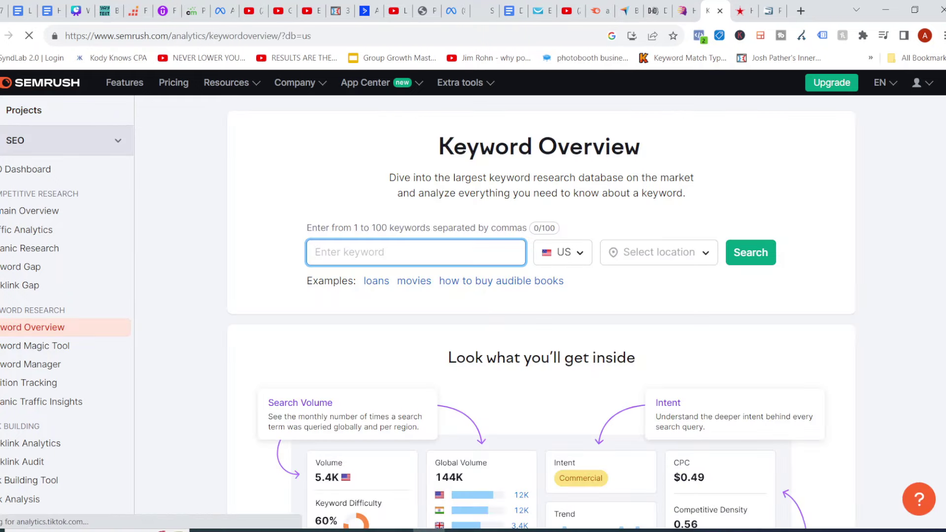
text(hum)
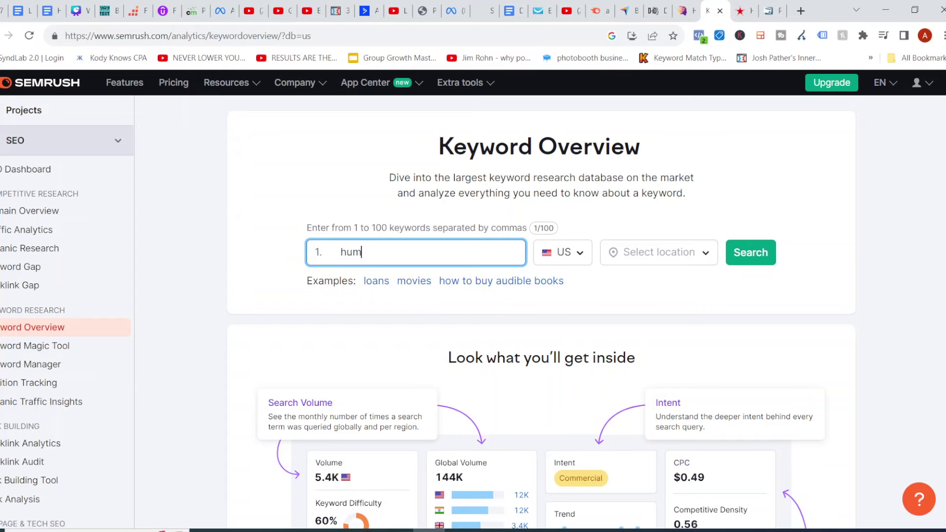
text(anpal)
key(Return)
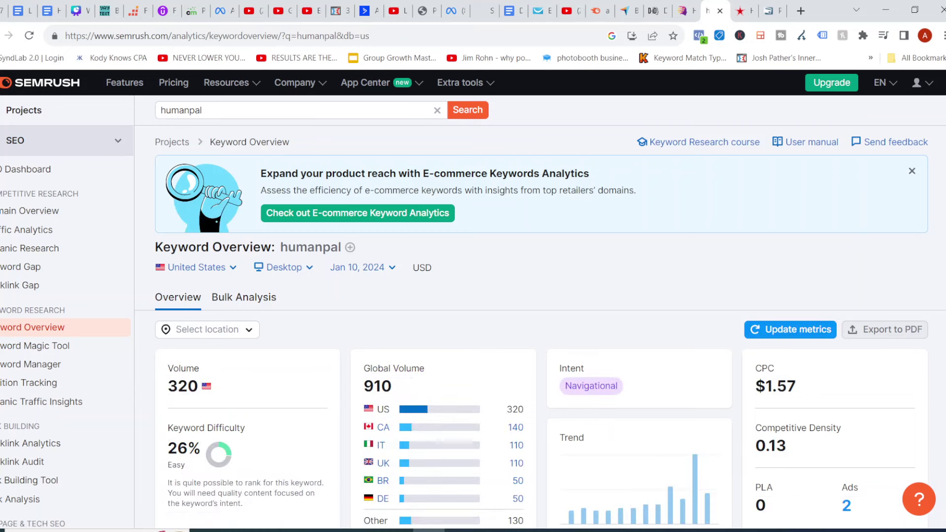
Examine the humanpal keyword report, including its volume, difficulty, keyword ideas, SERP analysis, ad copies and keyword ad history.
scroll(473, 296, down, 2)
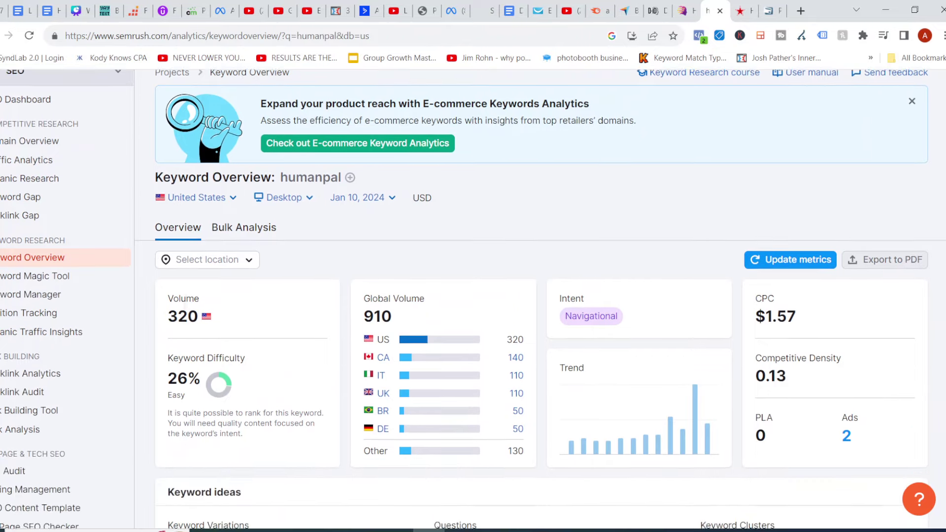
scroll(474, 296, down, 1)
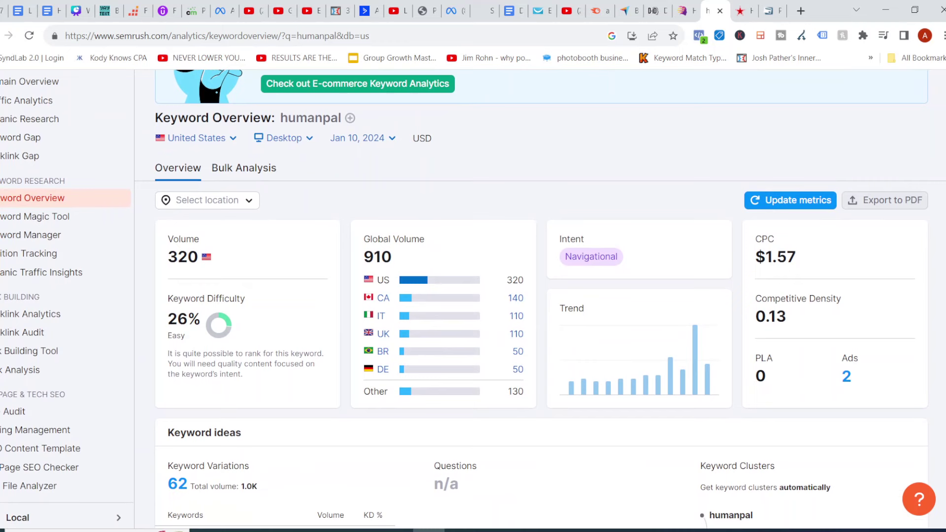
scroll(473, 295, down, 8)
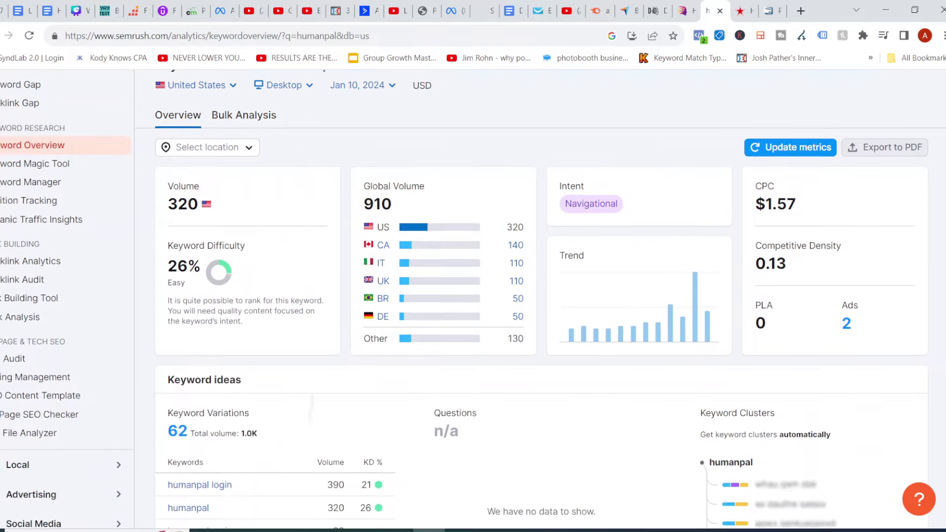
scroll(473, 295, down, 4)
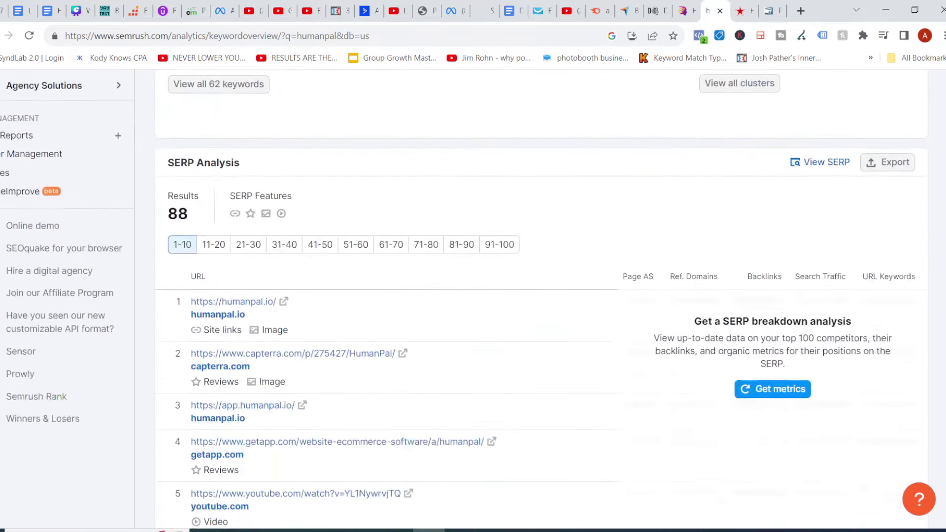
scroll(473, 296, down, 1)
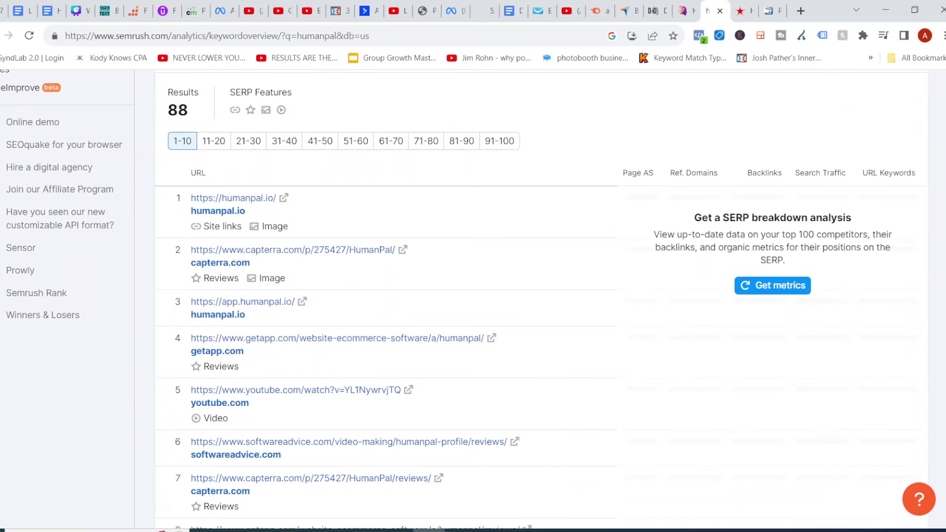
scroll(474, 295, down, 1)
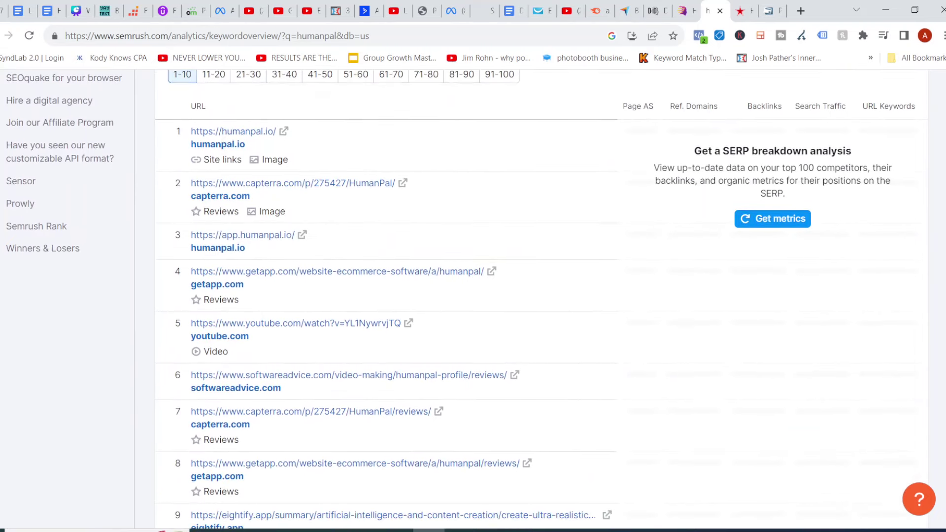
scroll(473, 296, down, 6)
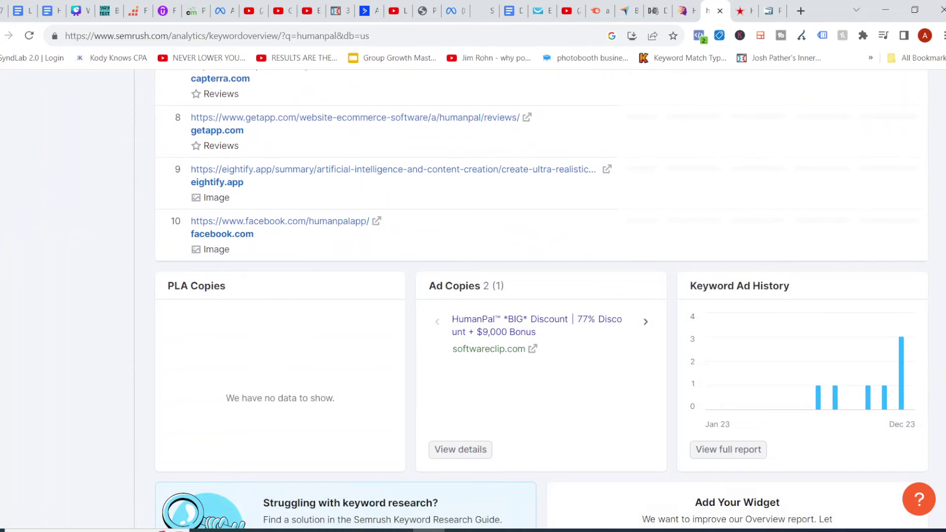
scroll(473, 296, down, 1)
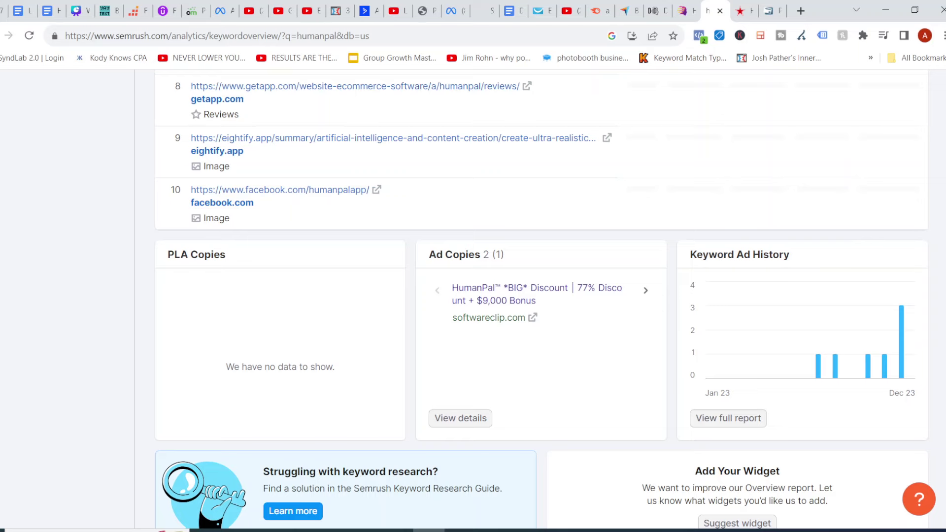
scroll(542, 296, down, 4)
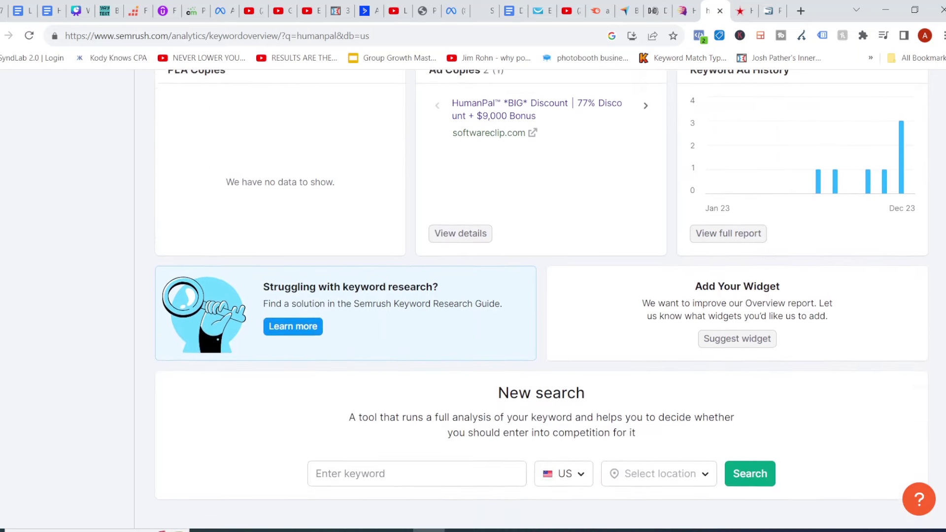
scroll(542, 296, up, 2)
scroll(543, 296, up, 2)
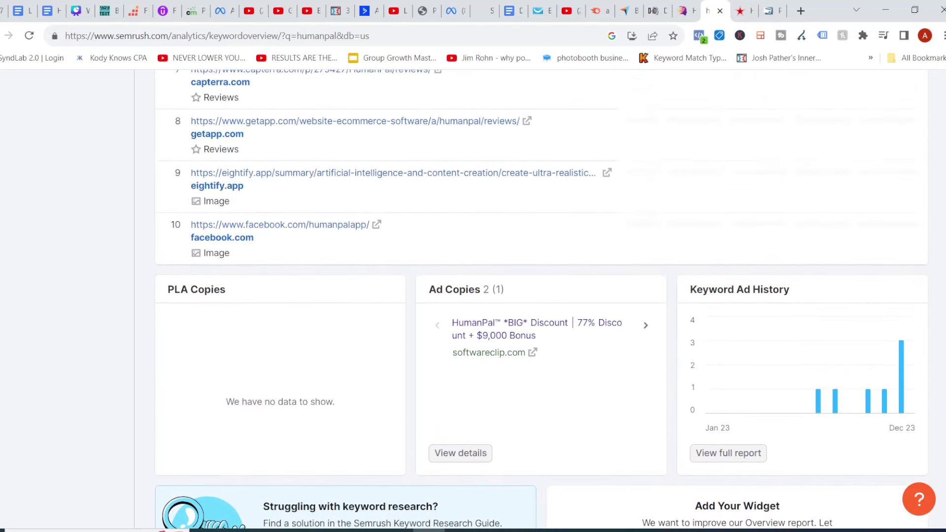
Compare the ad copies listed for humanpal and go back to the Advertising Research page for softwareclip.com.
click(646, 325)
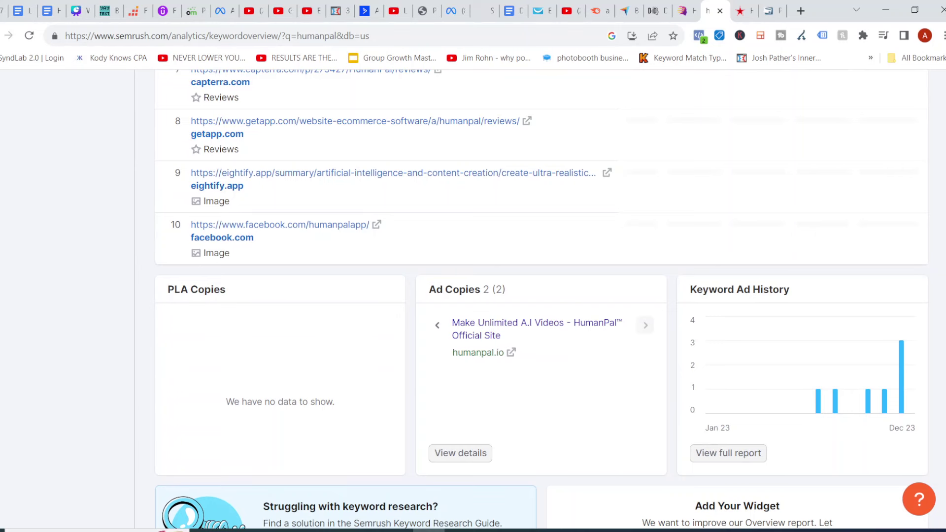
click(438, 325)
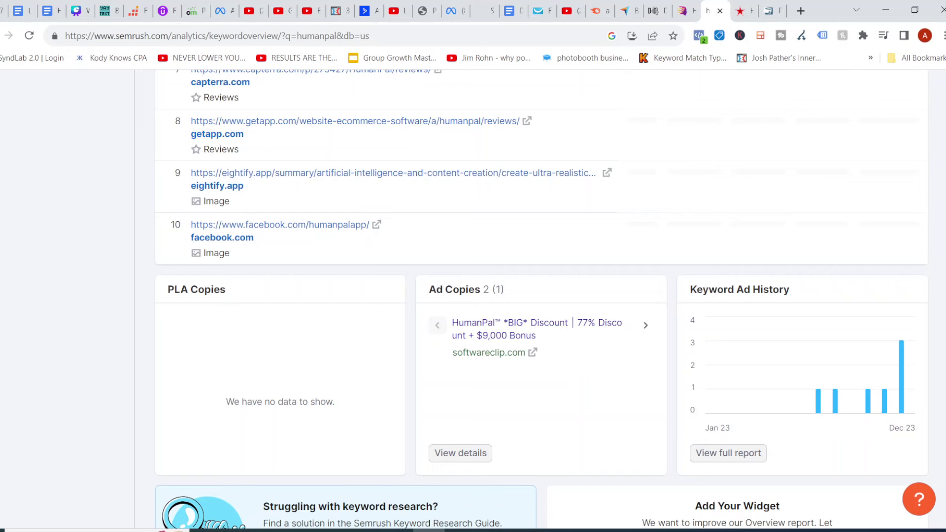
key(alt+Left)
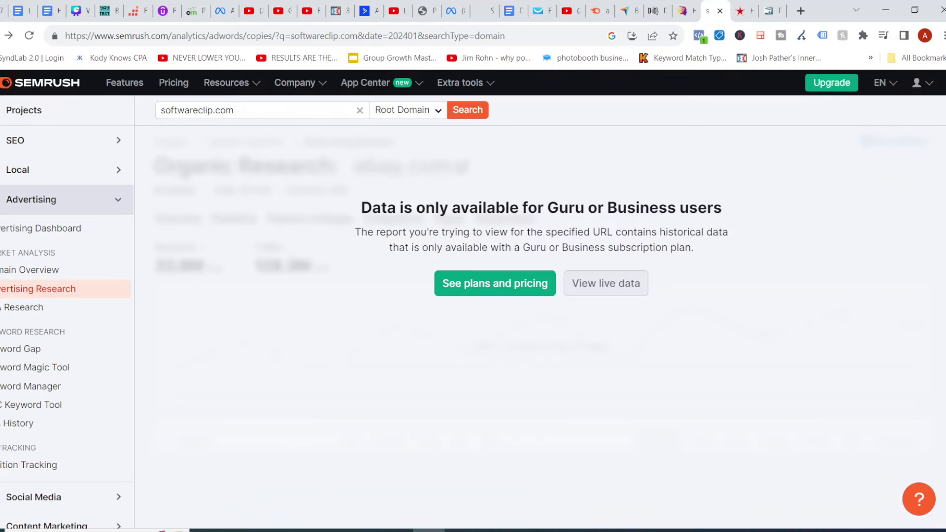
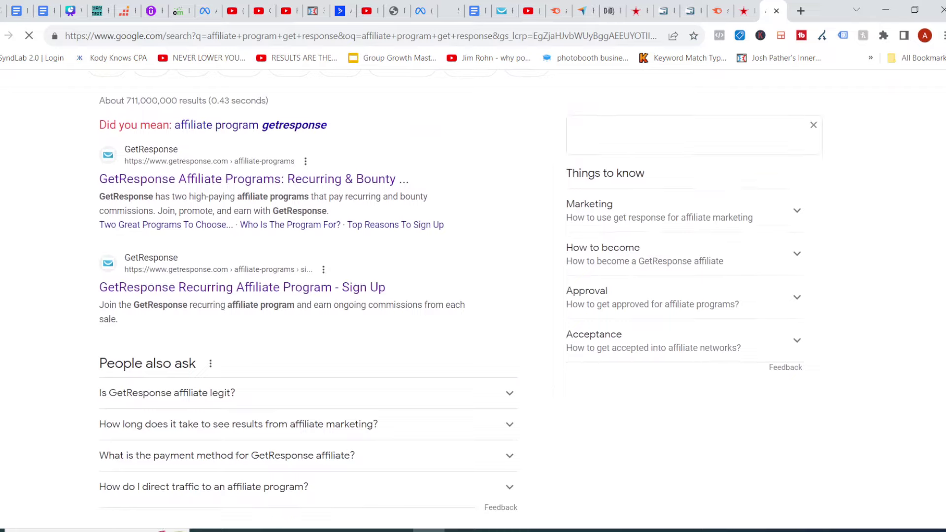
Look through the Google results for "affiliate program get response" and open the GetResponse Affiliate Programs: Recurring & Bounty page.
scroll(473, 295, down, 10)
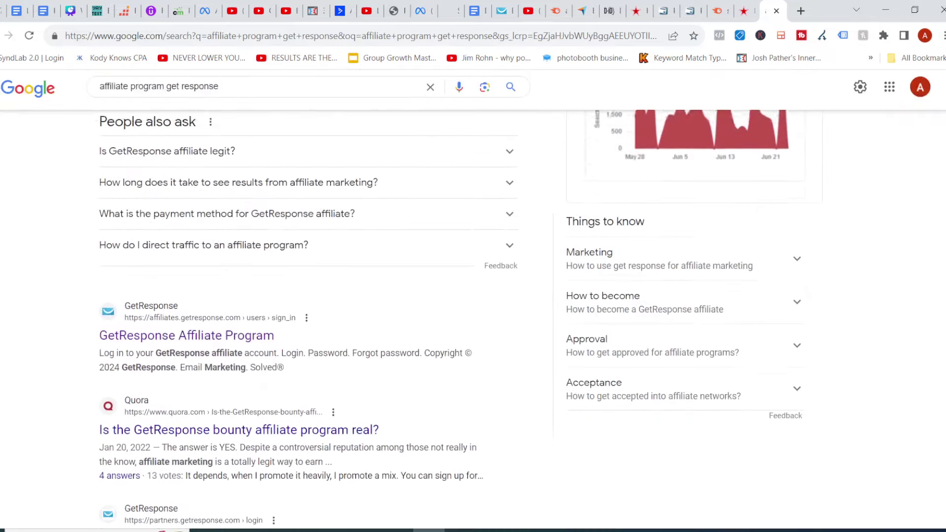
scroll(474, 296, down, 12)
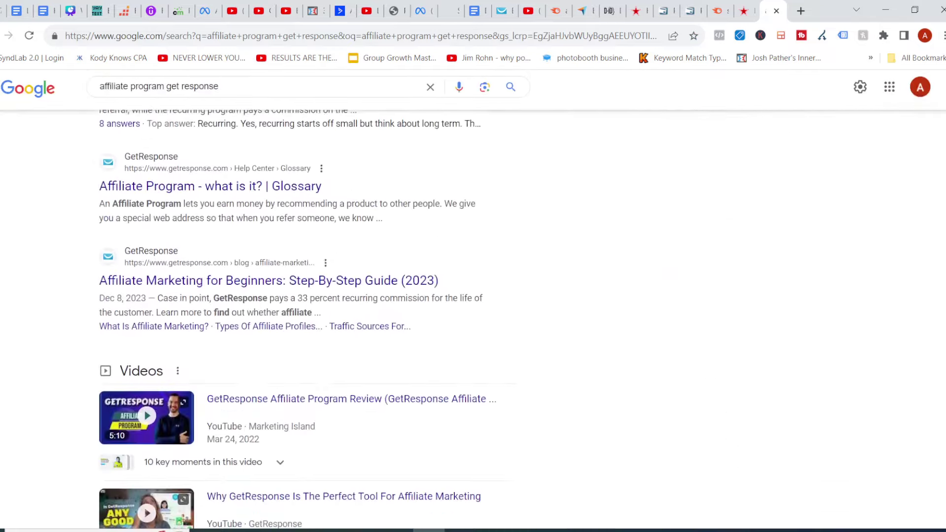
scroll(473, 296, down, 10)
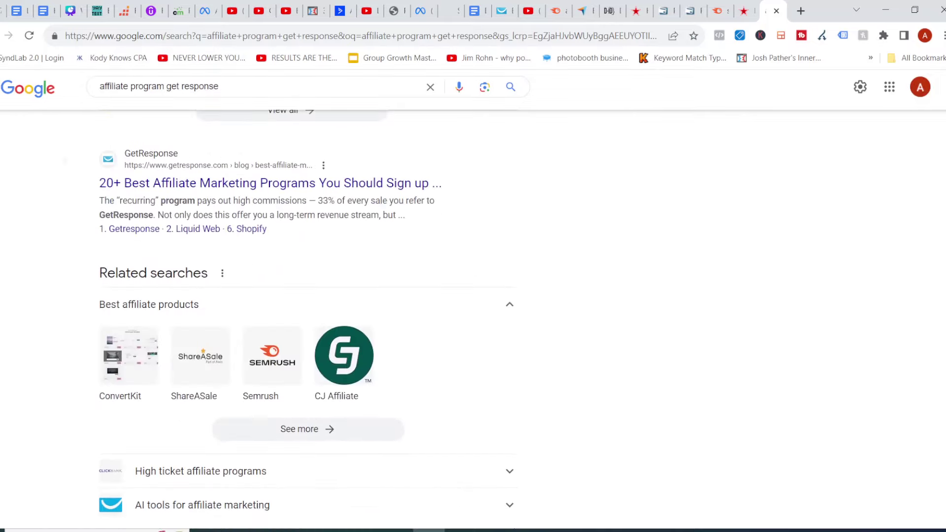
scroll(473, 296, down, 5)
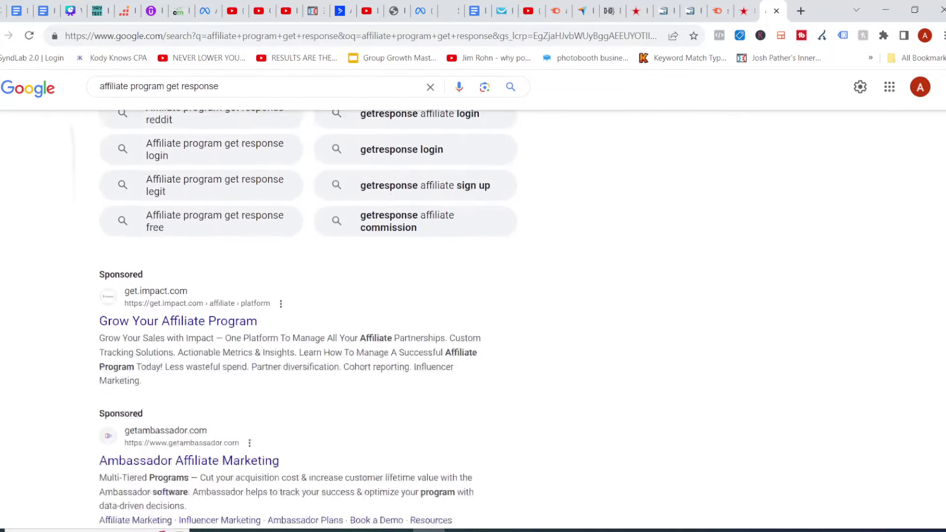
scroll(473, 296, down, 5)
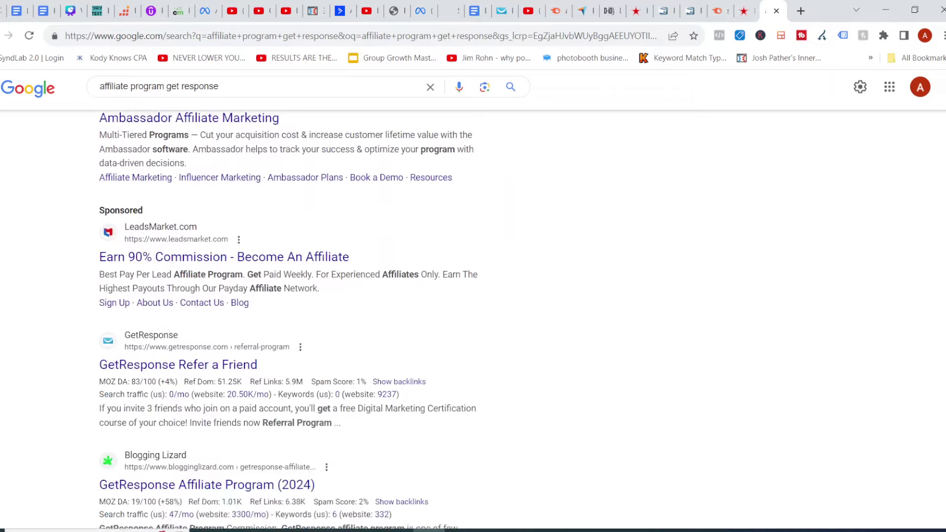
scroll(474, 296, up, 14)
scroll(473, 296, up, 15)
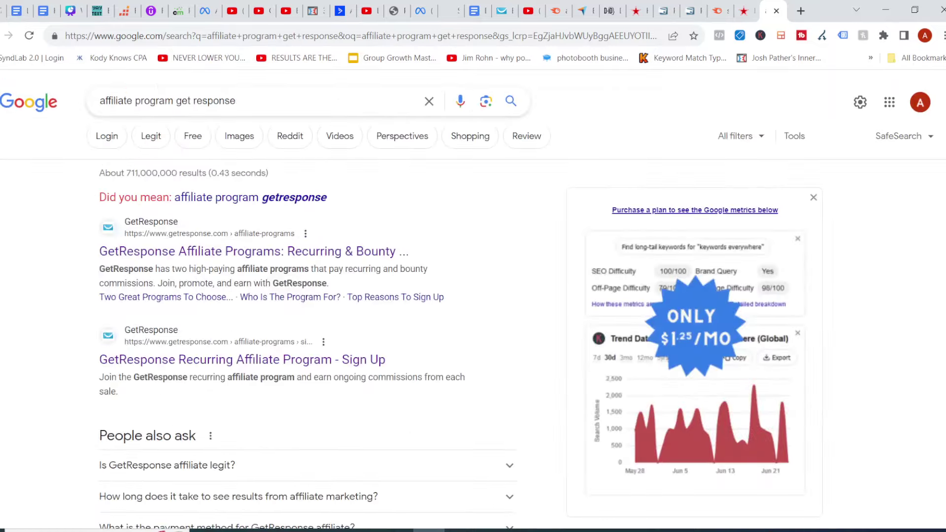
scroll(252, 222, down, 1)
click(252, 212)
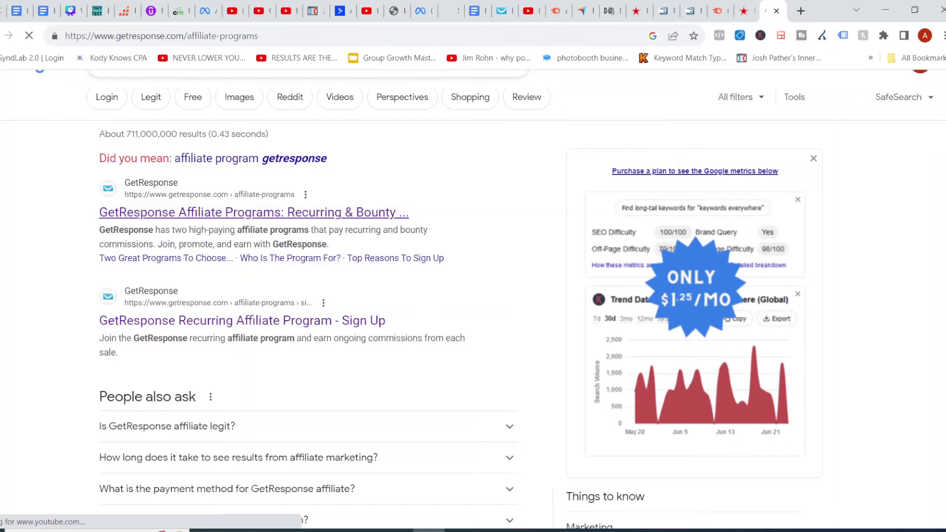
Compare the commissions of GetResponse's Affiliate Recurring Program and Affiliate Bounty Programs.
scroll(473, 296, down, 8)
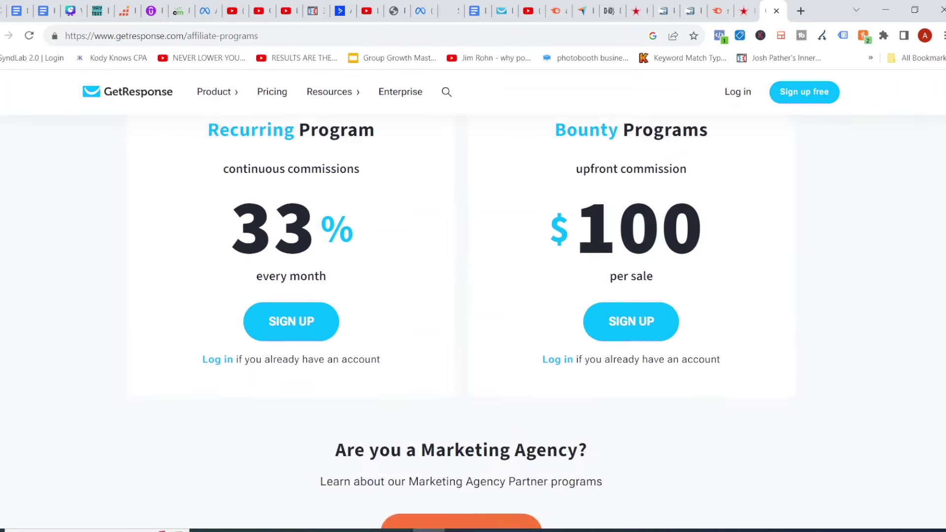
scroll(462, 292, up, 2)
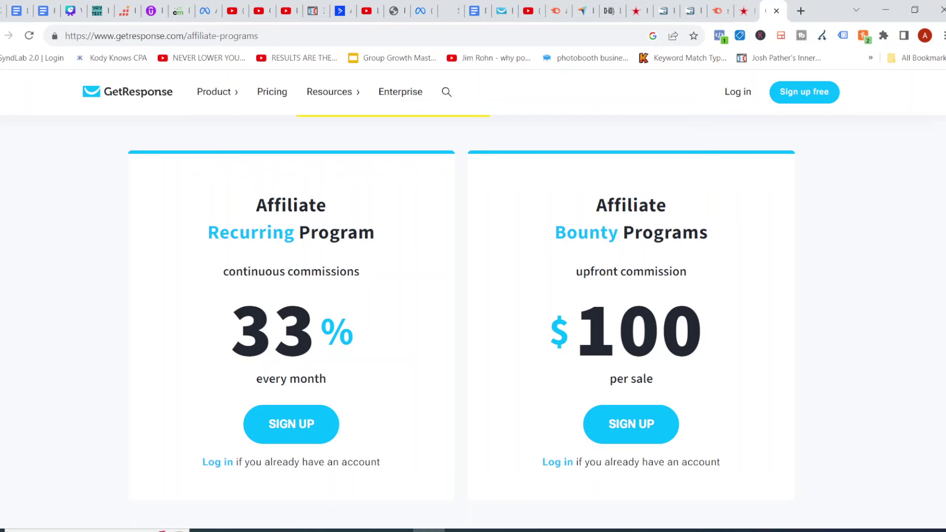
scroll(461, 292, down, 4)
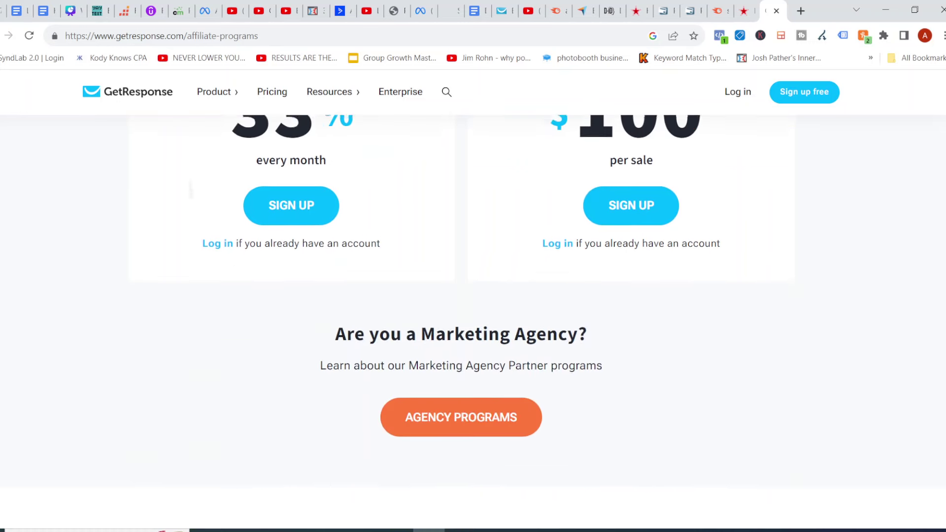
scroll(461, 292, up, 4)
scroll(461, 291, up, 1)
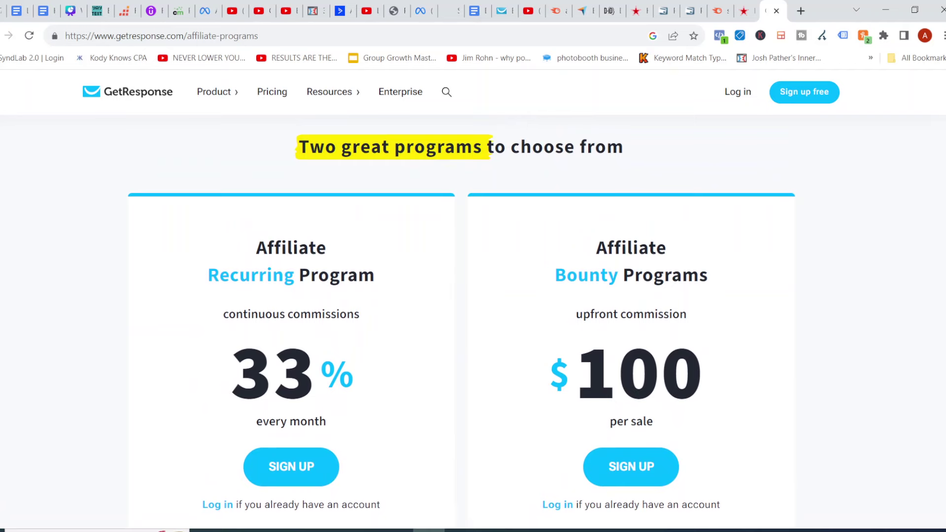
Open GetResponse's pricing page and review the plan prices for the 12-month billing option.
click(272, 91)
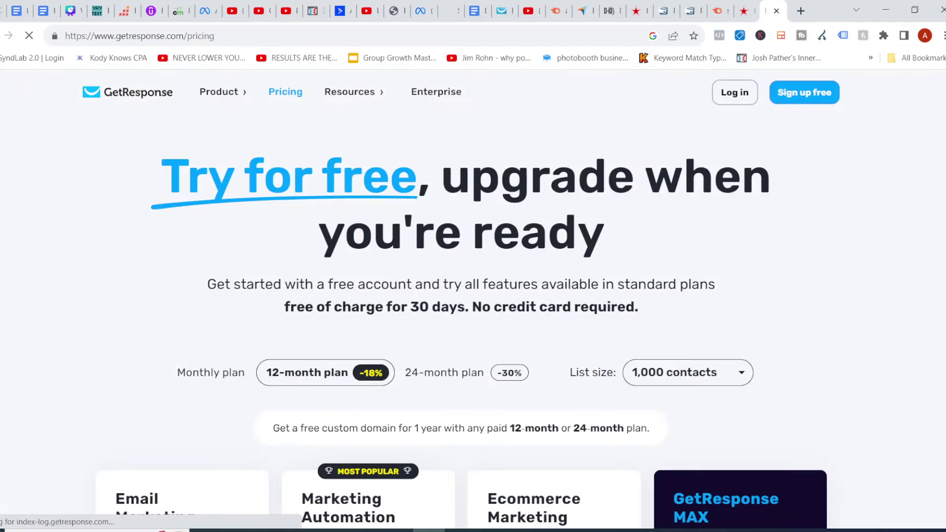
scroll(462, 296, down, 4)
scroll(461, 296, down, 1)
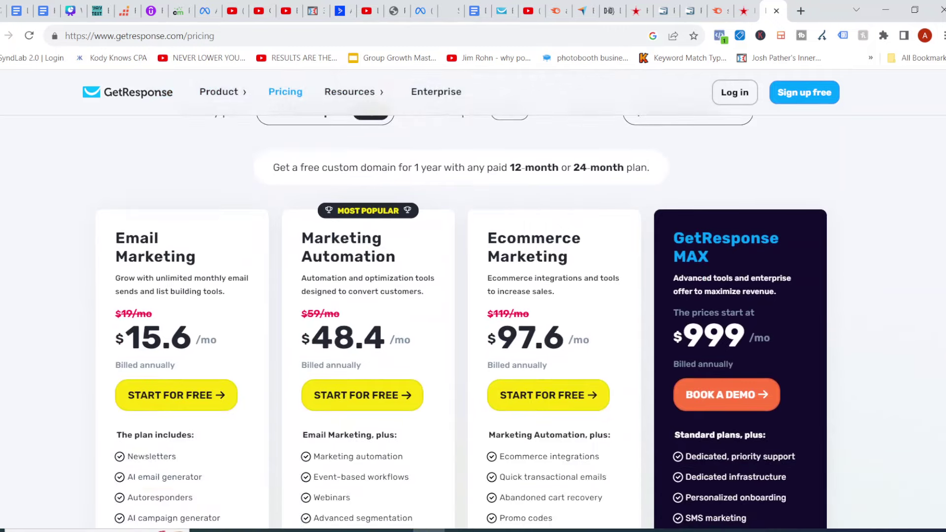
scroll(461, 321, down, 1)
scroll(461, 320, up, 2)
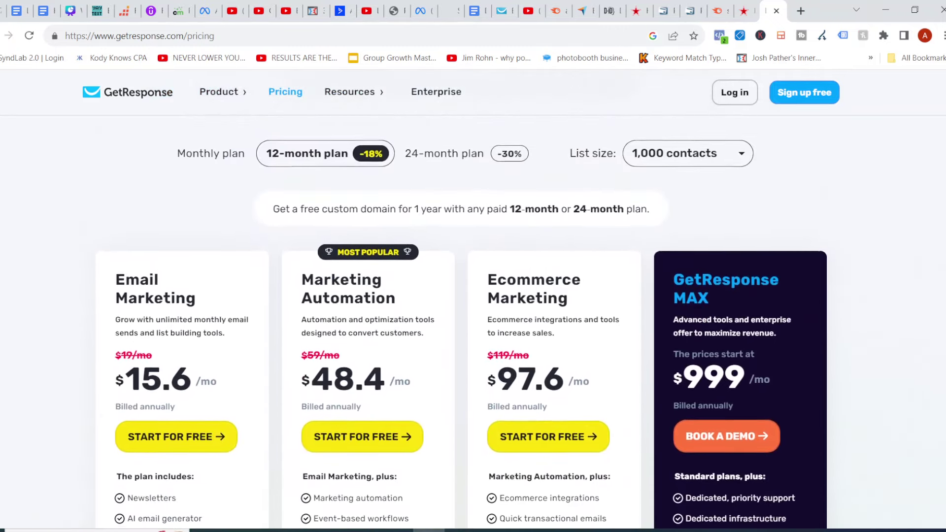
scroll(461, 320, up, 1)
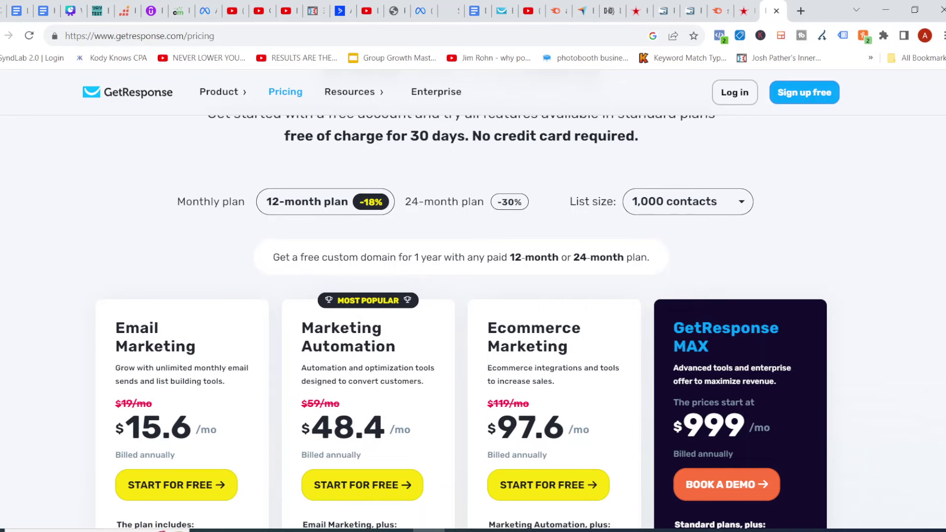
Check the 12-month plan prices for a list size of 2,500 contacts and for 10,000 contacts.
click(688, 202)
click(617, 250)
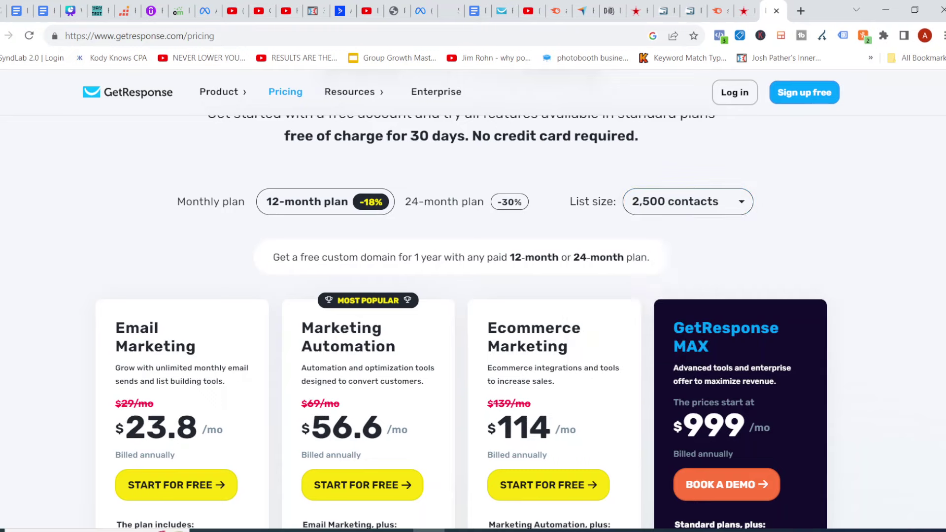
click(688, 201)
click(599, 279)
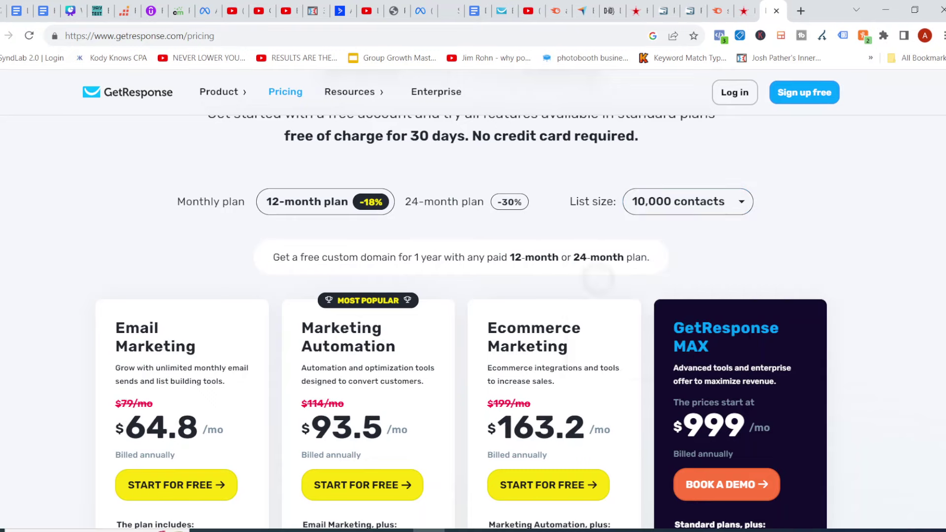
scroll(462, 322, down, 7)
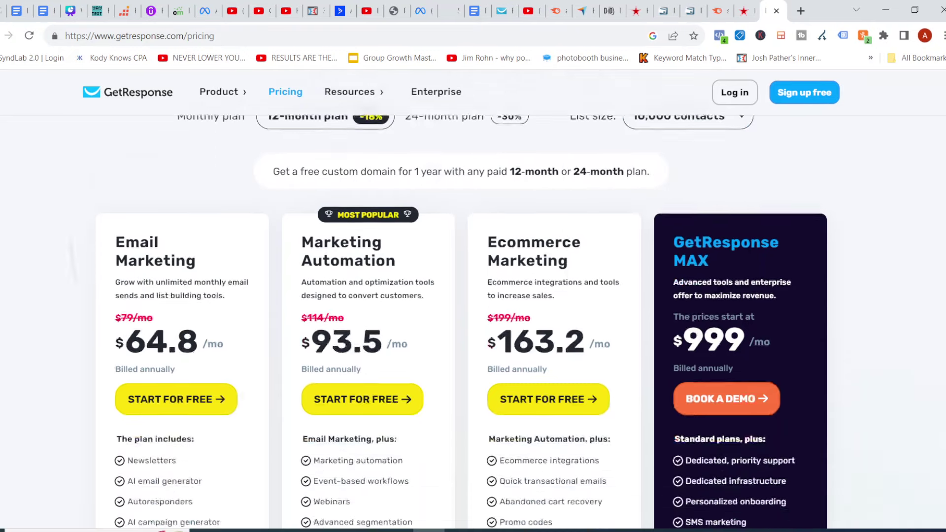
scroll(462, 322, up, 8)
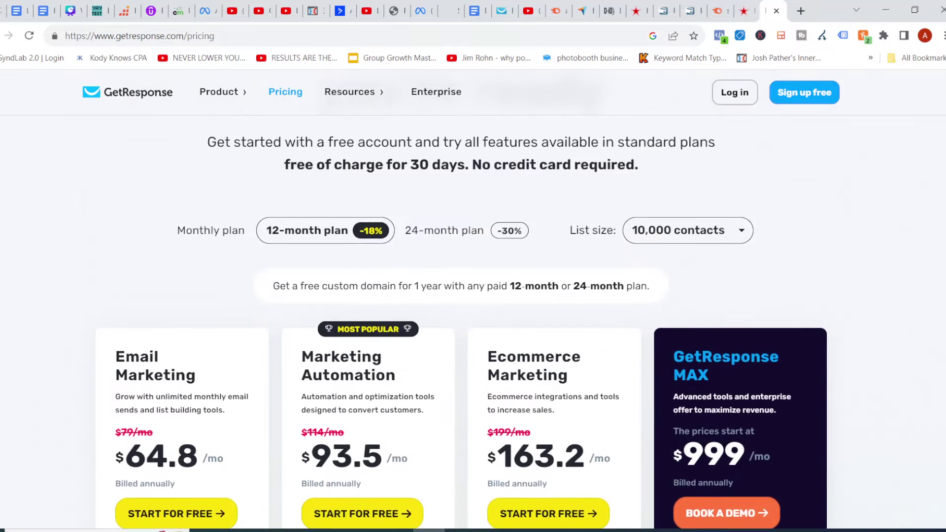
Switch the pricing to the Monthly plan with a list size of 1,000 contacts and review the plan prices.
click(211, 230)
scroll(462, 300, down, 1)
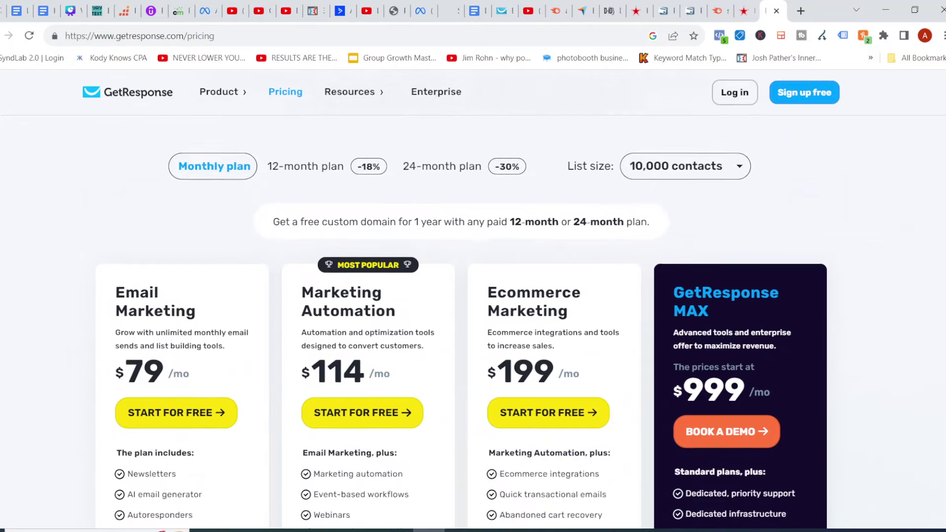
click(685, 161)
click(614, 193)
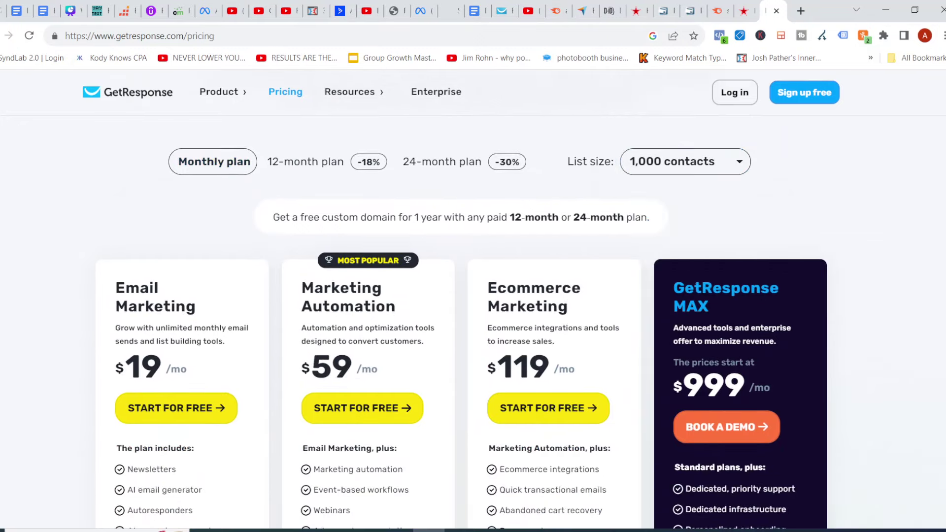
scroll(462, 330, down, 1)
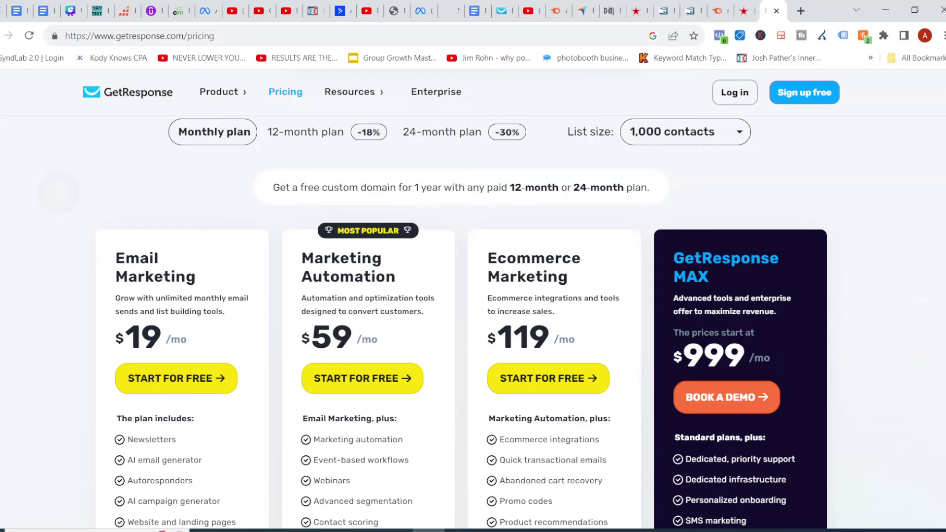
scroll(462, 323, up, 5)
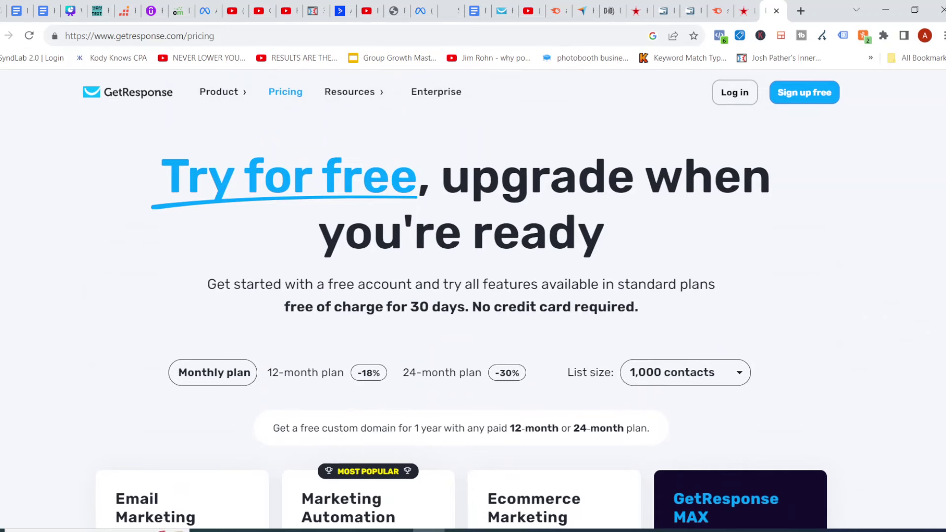
click(735, 92)
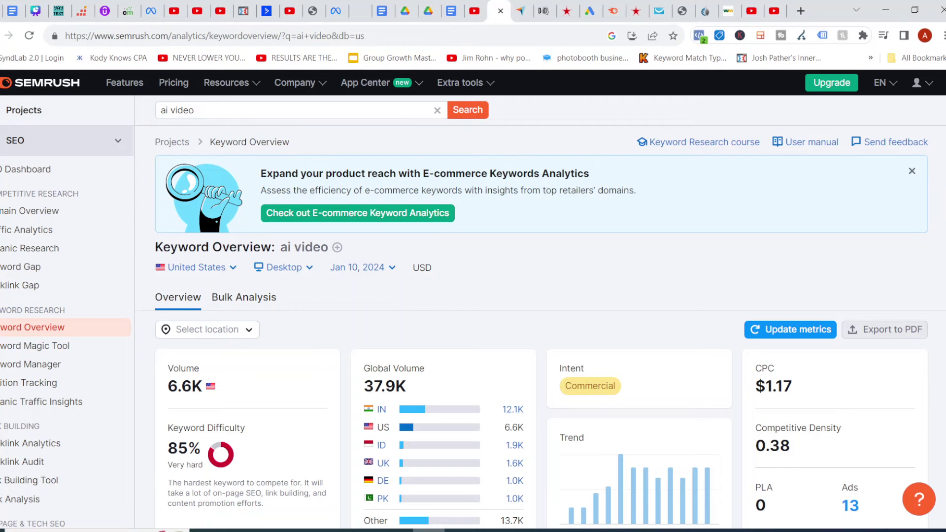
Examine the Semrush Keyword Overview for "ai video", including its US volume, keyword difficulty, global volume and ads.
scroll(473, 301, down, 1)
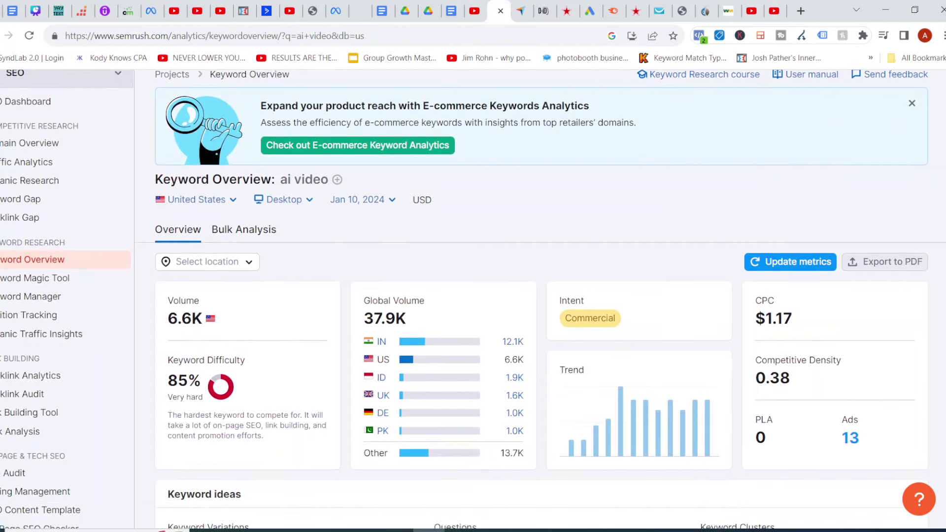
scroll(473, 301, up, 1)
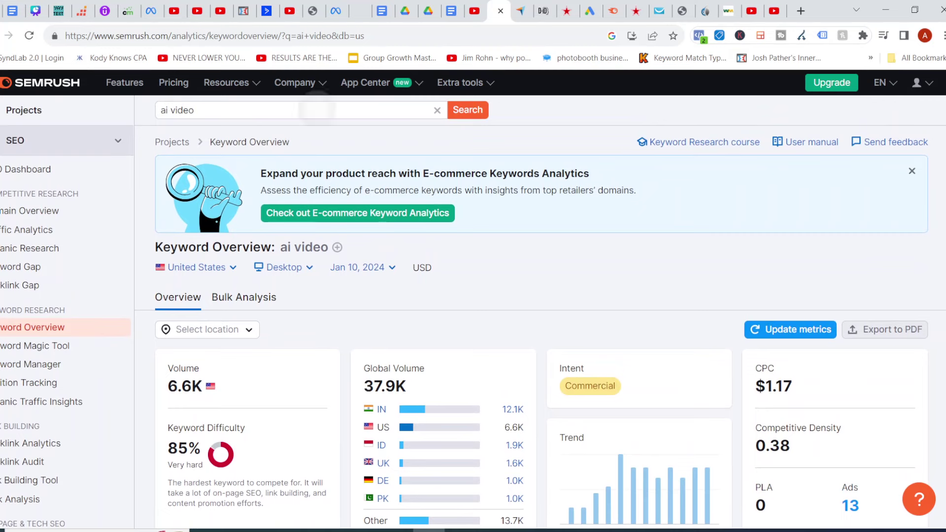
click(186, 111)
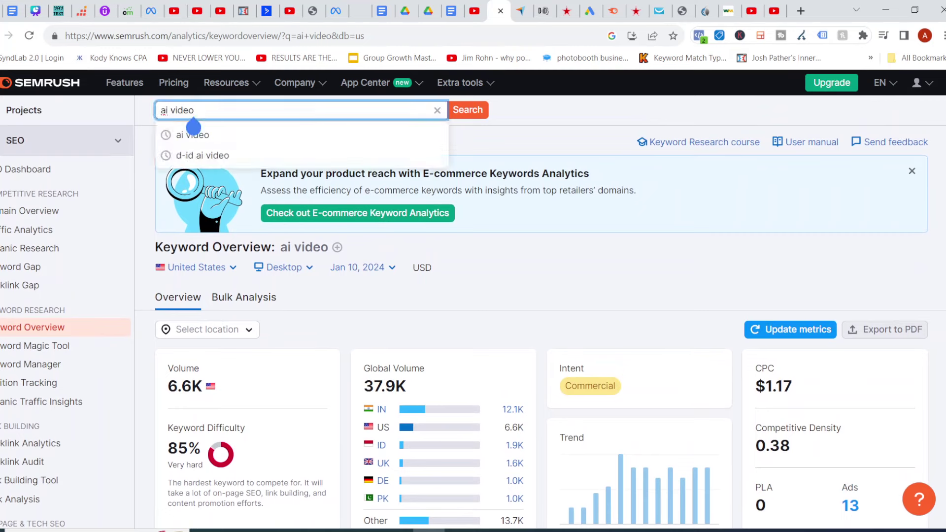
click(193, 127)
scroll(473, 301, down, 2)
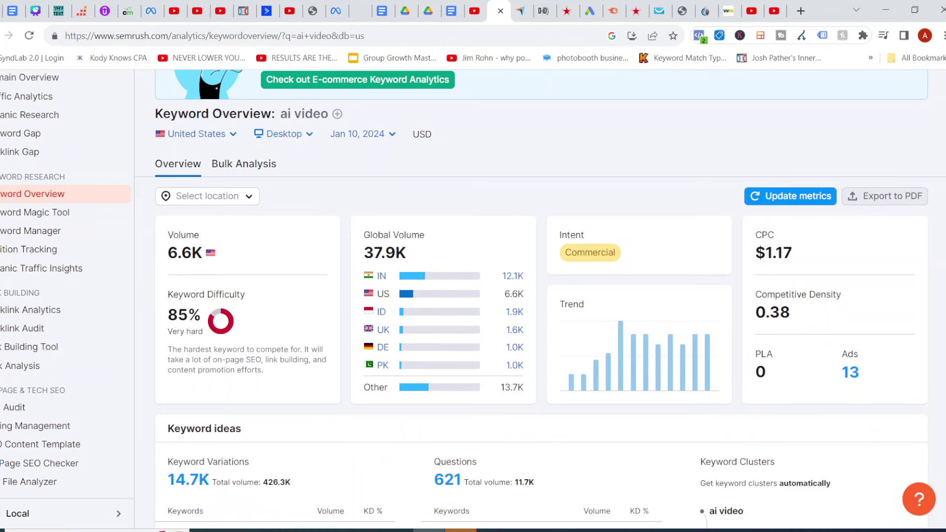
double_click(180, 255)
click(186, 253)
Examine the keyword ideas for "ai video", comparing the volume and difficulty of the keyword variations and questions.
scroll(543, 295, down, 5)
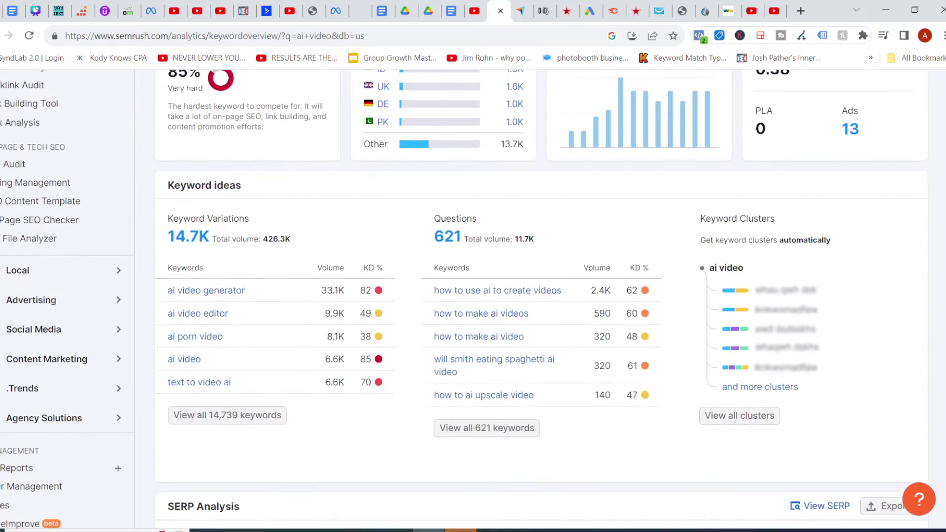
double_click(186, 218)
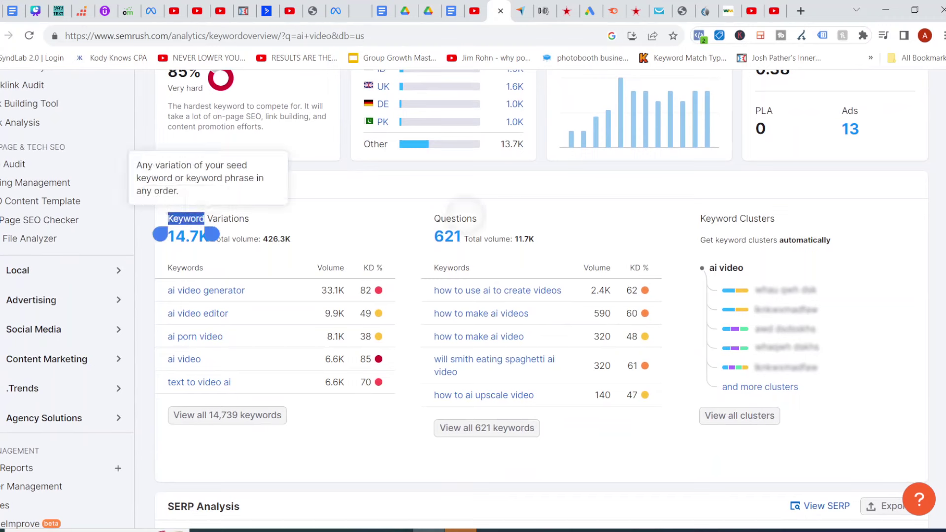
double_click(456, 218)
click(344, 218)
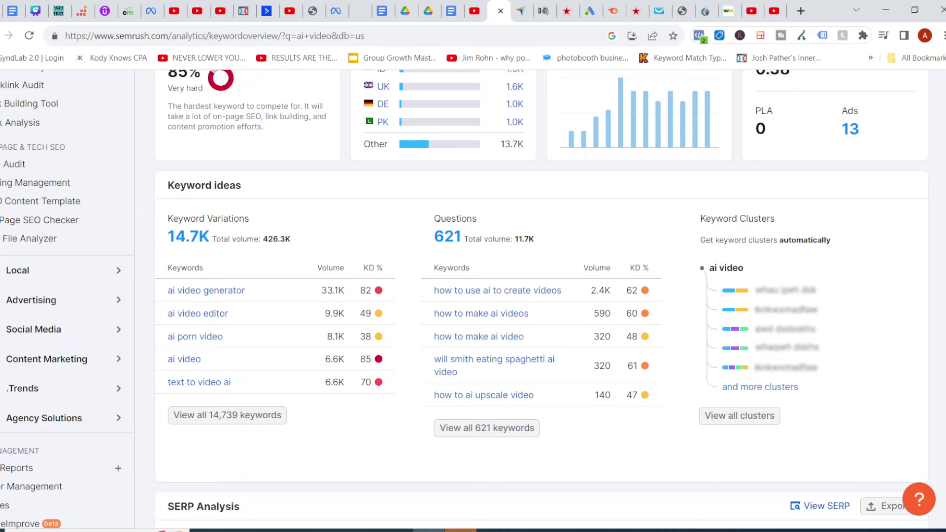
double_click(368, 291)
scroll(464, 299, up, 1)
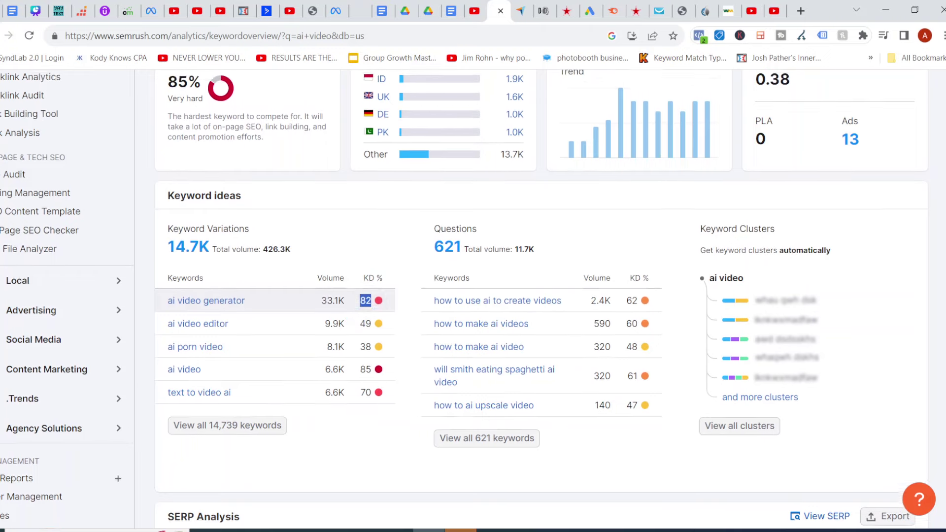
click(381, 231)
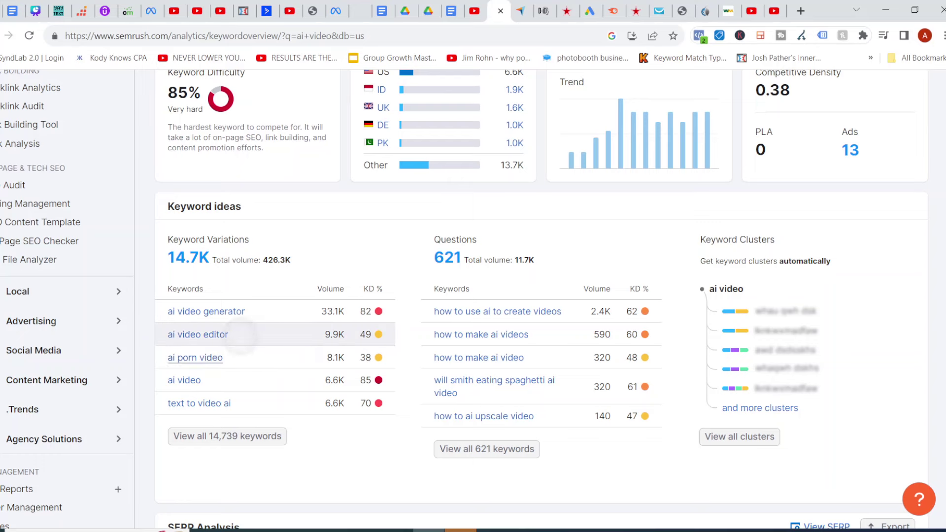
scroll(197, 335, down, 1)
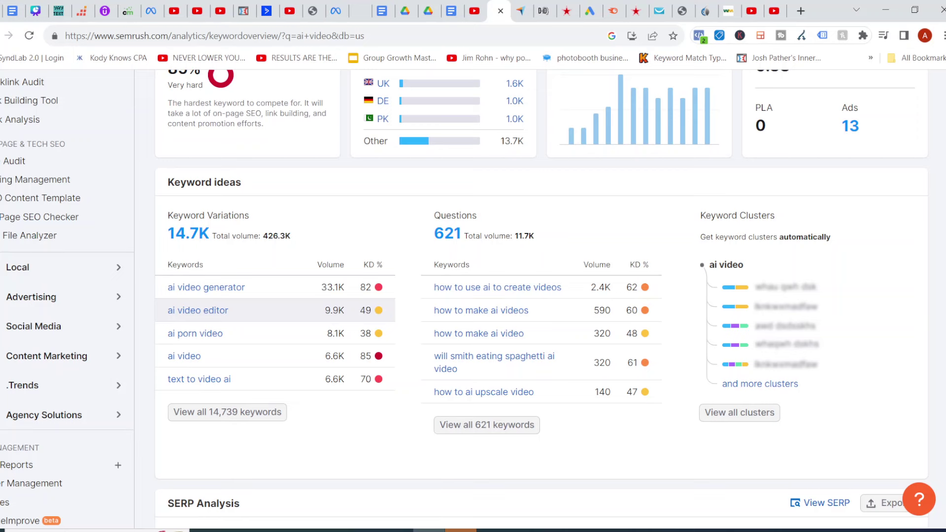
scroll(465, 299, down, 1)
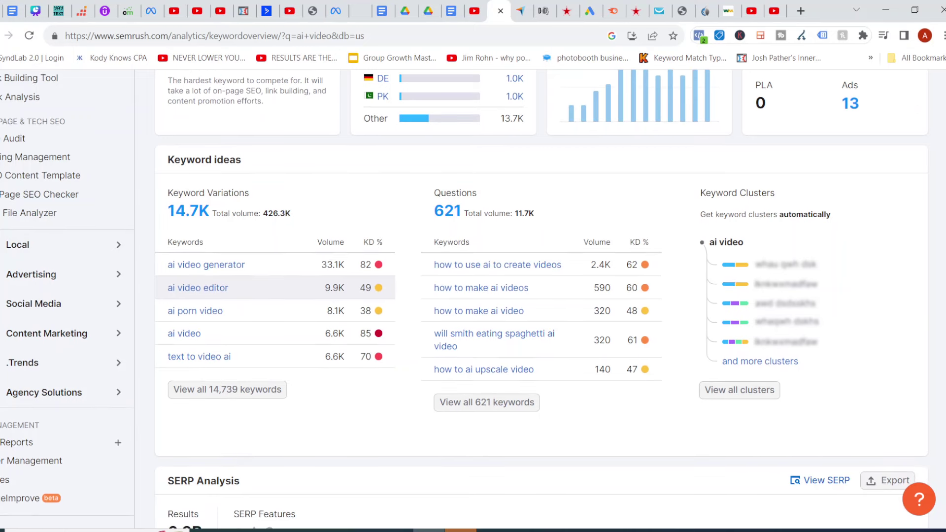
Switch to Google Ads and open the bidding settings of the existing search campaign draft.
scroll(464, 299, up, 4)
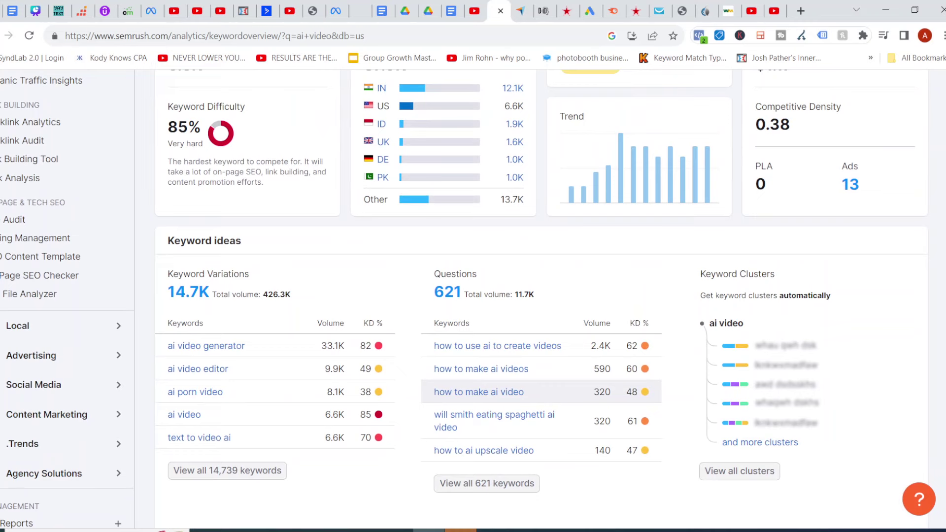
scroll(463, 300, down, 1)
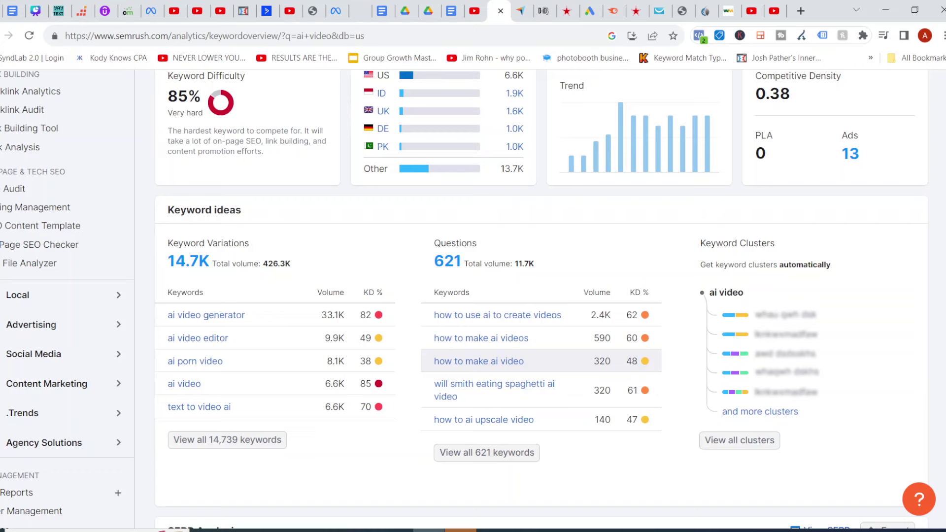
click(590, 11)
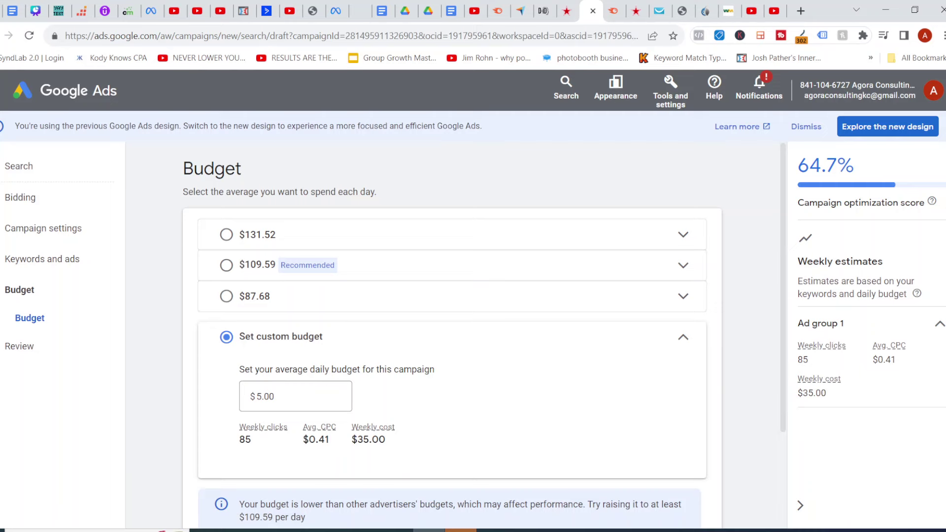
click(20, 198)
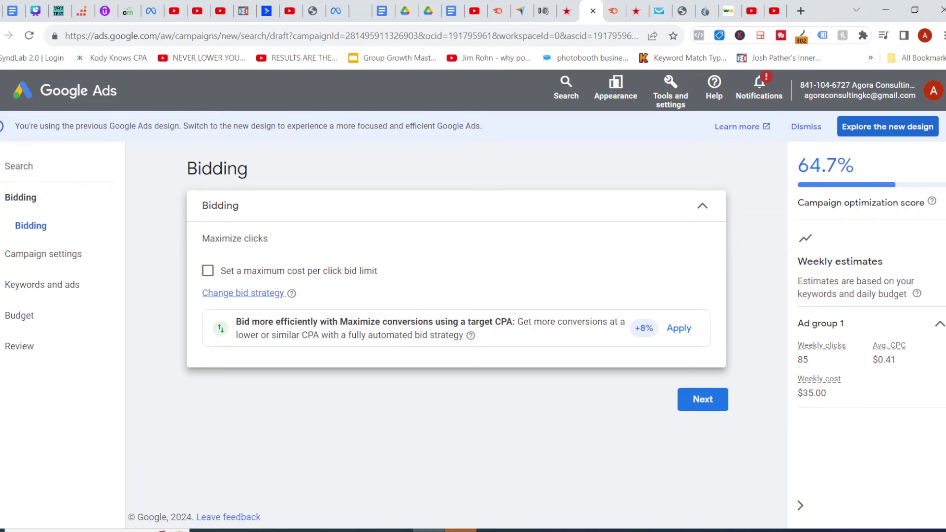
Leave the draft and start a new campaign with the Website traffic objective.
click(2, 92)
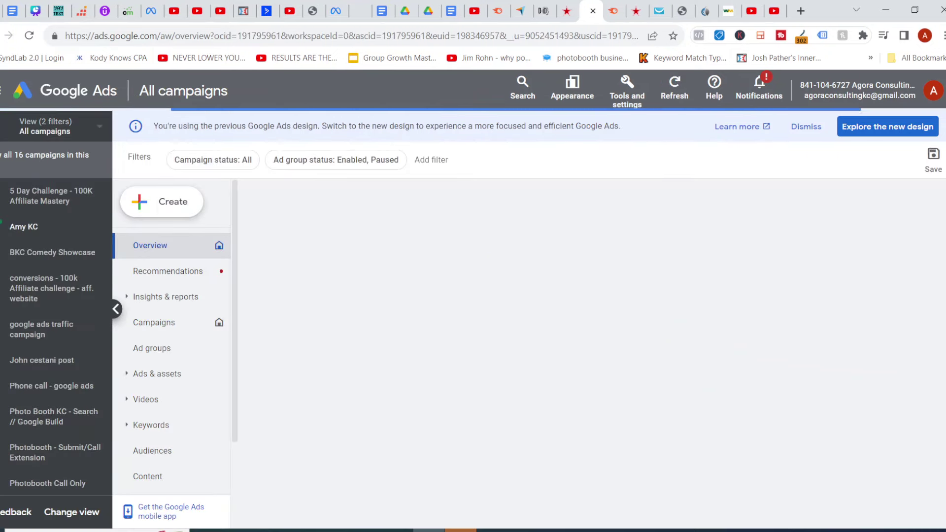
click(162, 201)
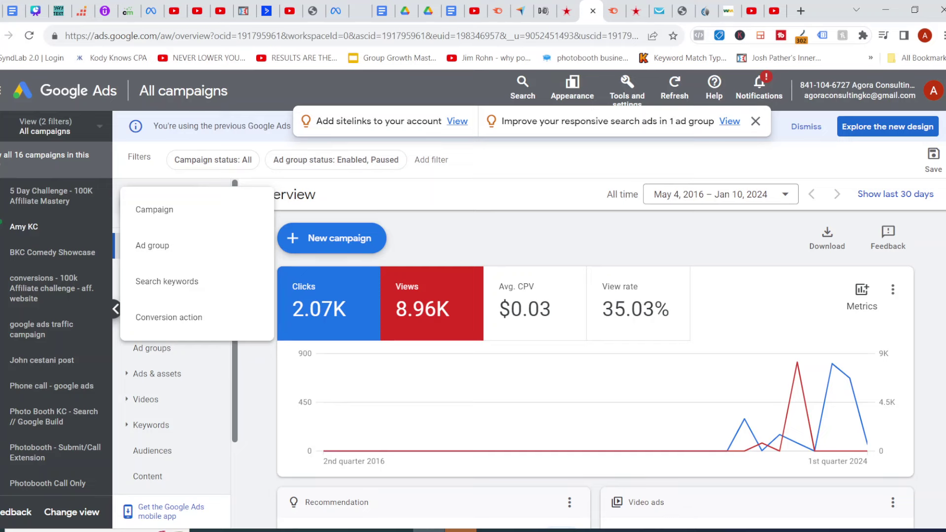
click(164, 213)
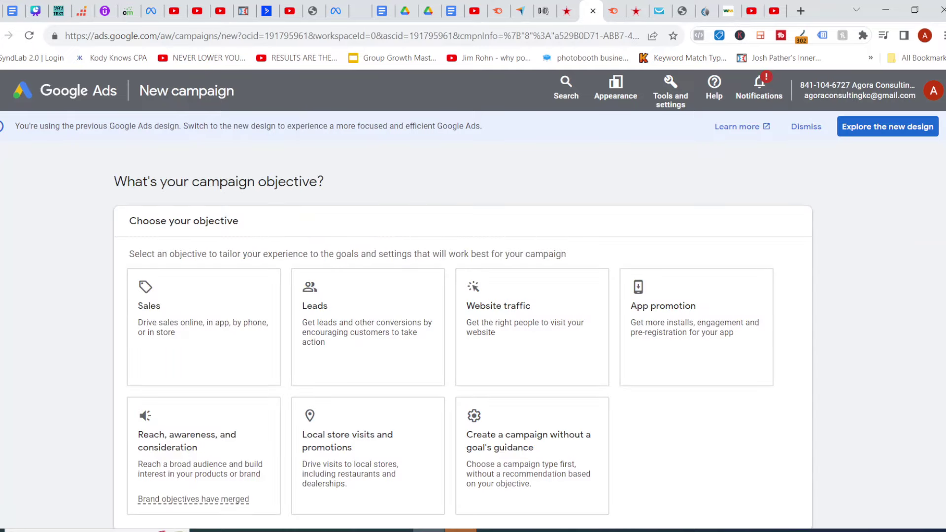
click(531, 332)
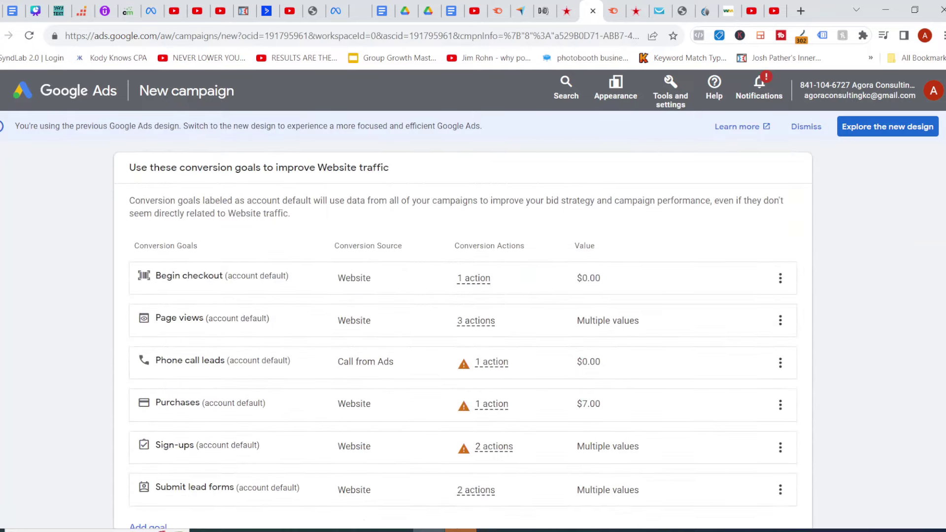
Remove the Begin checkout, Phone call leads and Purchases conversion goals from the new campaign.
click(780, 278)
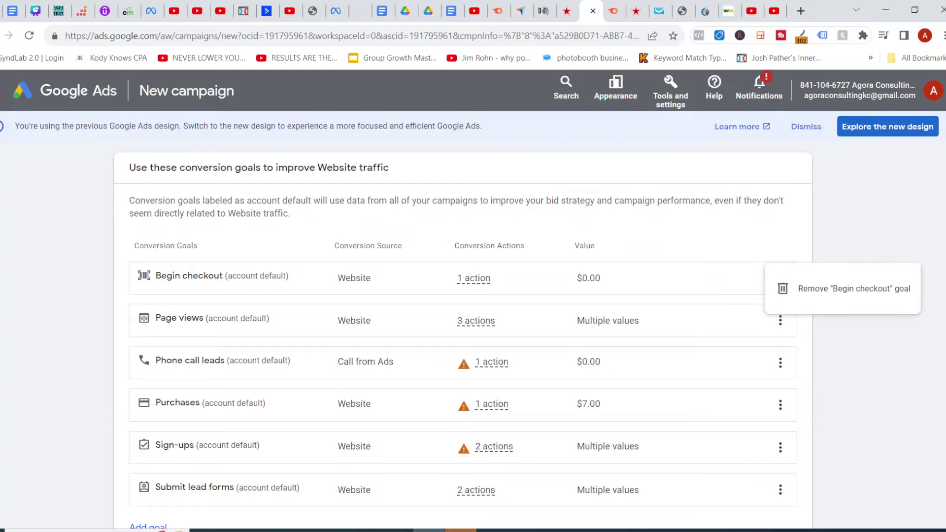
click(848, 287)
click(593, 339)
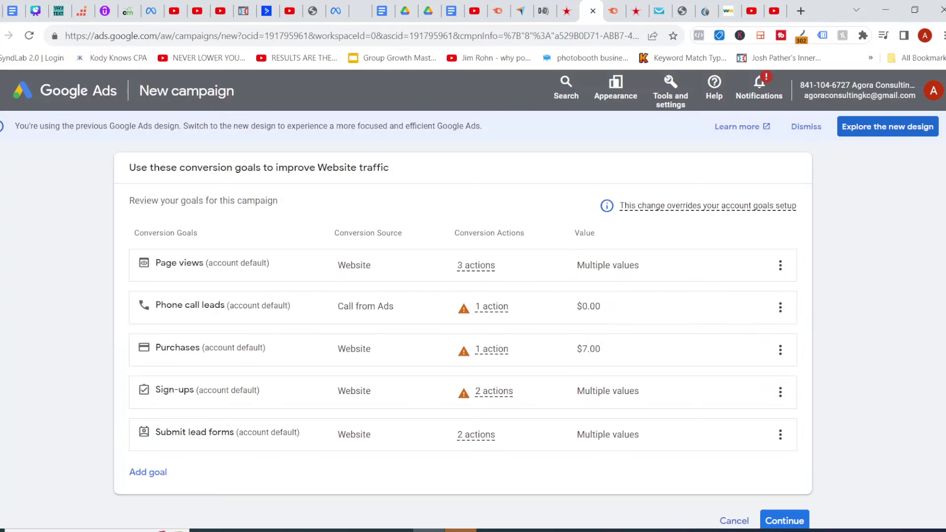
click(780, 307)
click(857, 318)
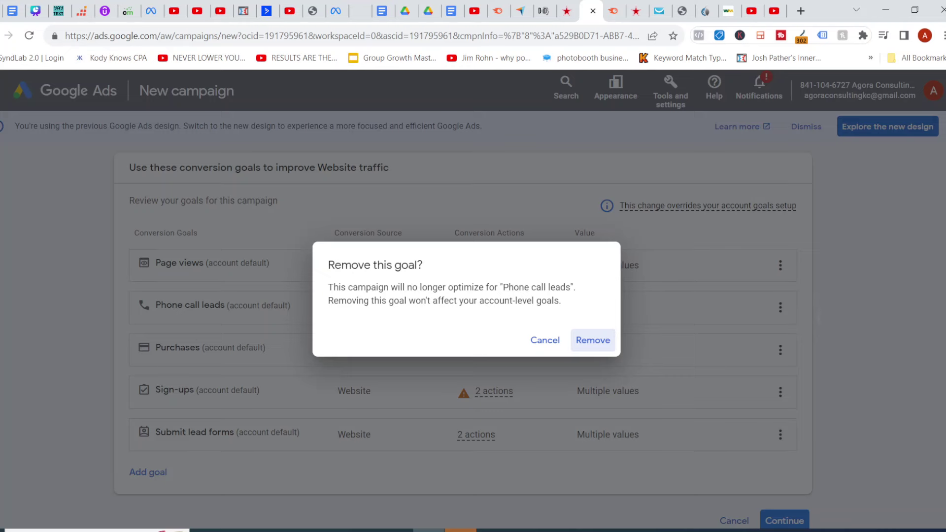
click(594, 339)
click(780, 307)
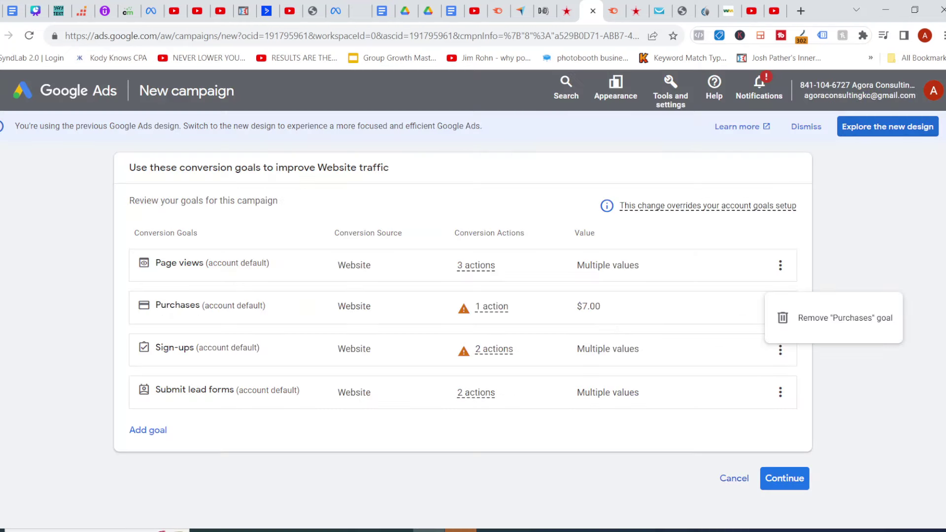
click(848, 315)
click(593, 340)
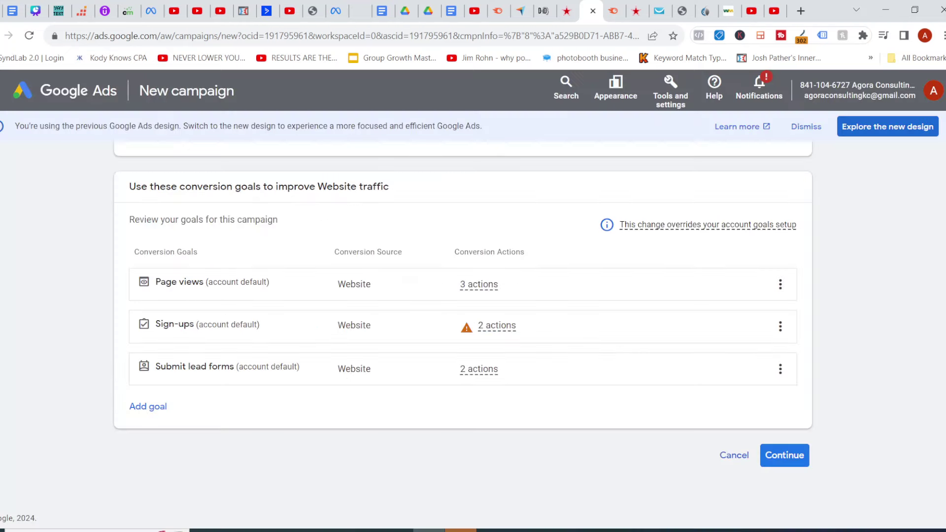
Remove the Sign-ups and Submit lead forms conversion goals, keeping only Page views.
click(781, 326)
click(848, 335)
click(593, 340)
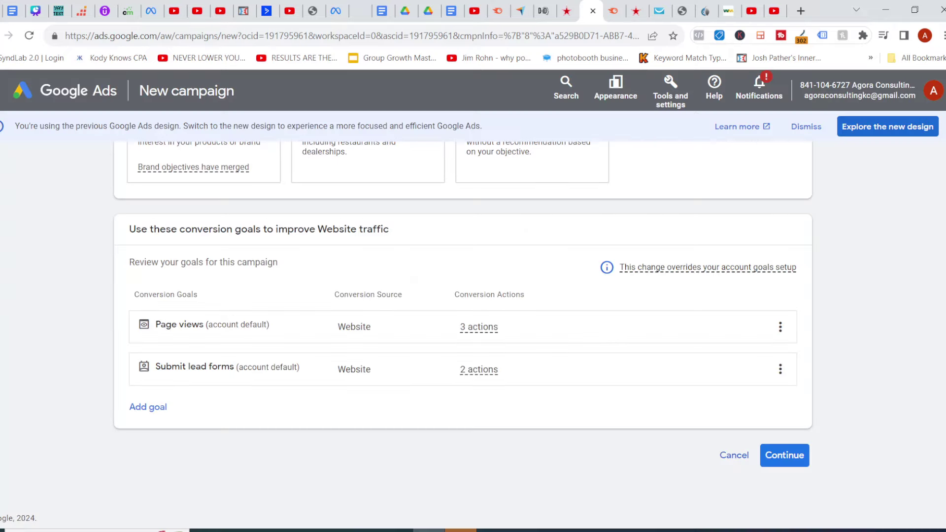
click(780, 369)
click(847, 379)
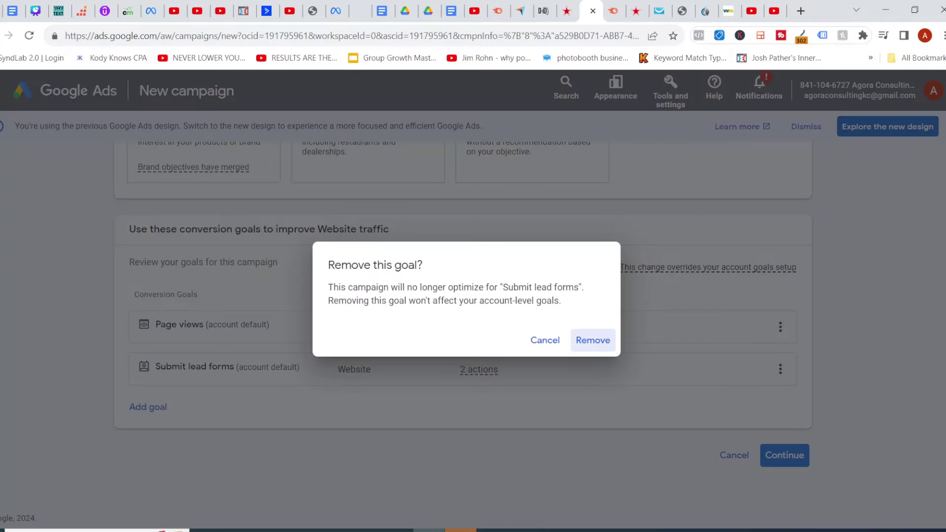
click(593, 338)
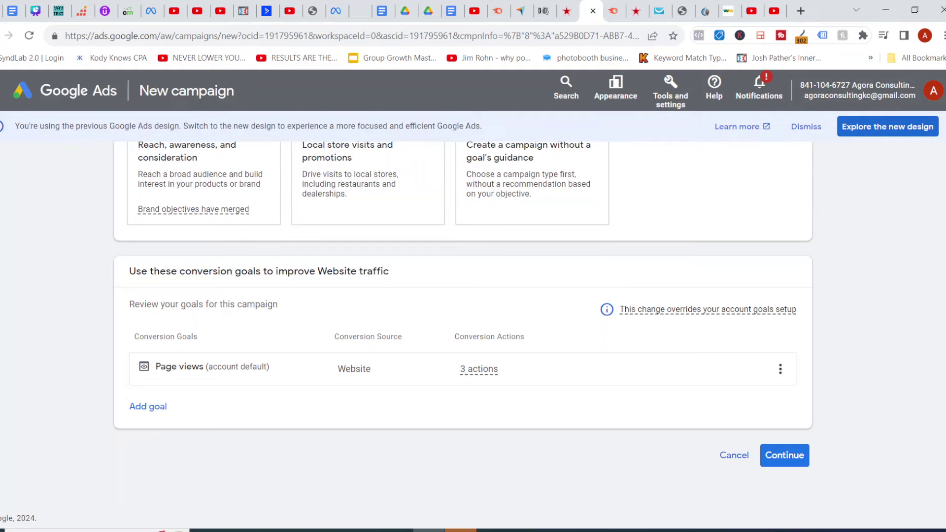
Continue to the campaign types and choose Search.
scroll(463, 335, up, 3)
scroll(463, 335, down, 3)
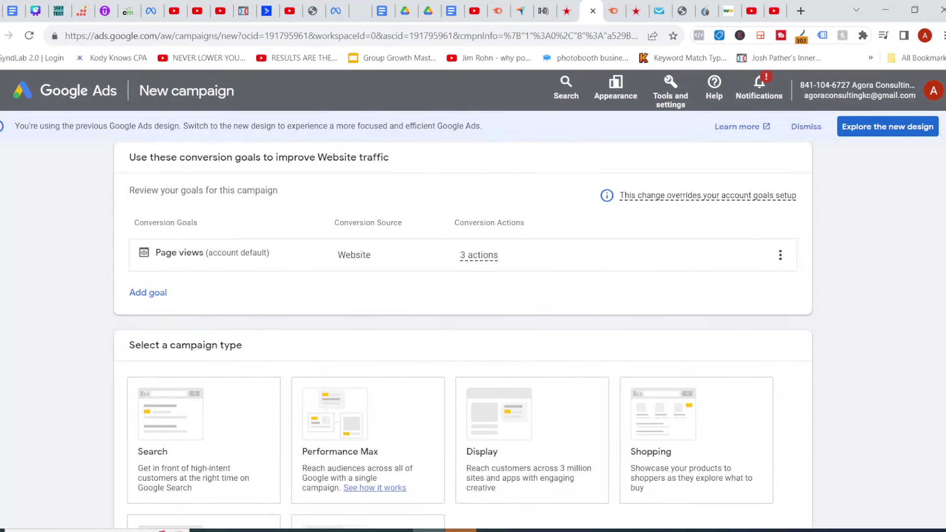
scroll(463, 335, down, 3)
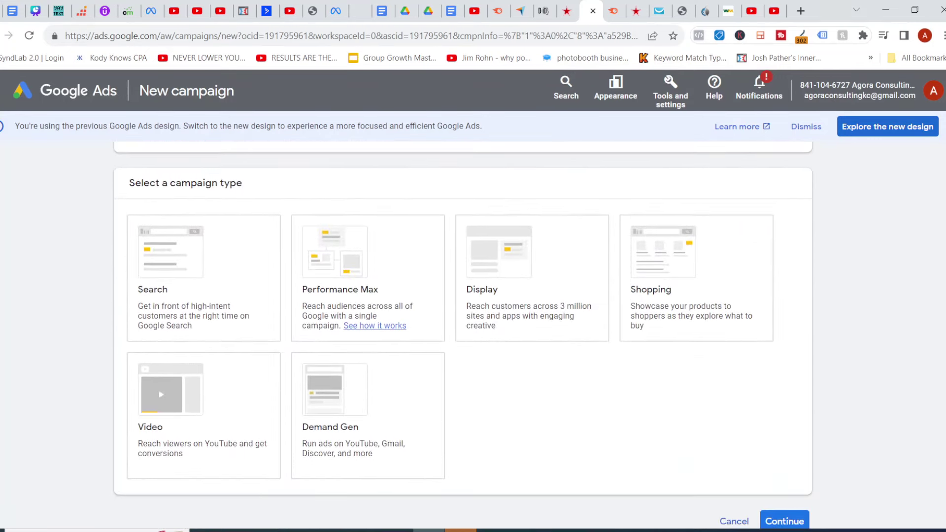
click(204, 278)
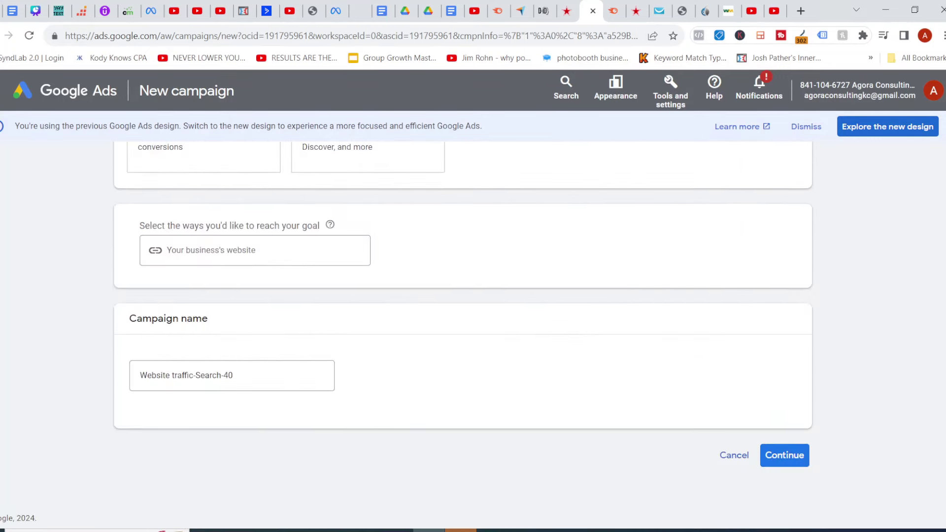
scroll(463, 335, up, 5)
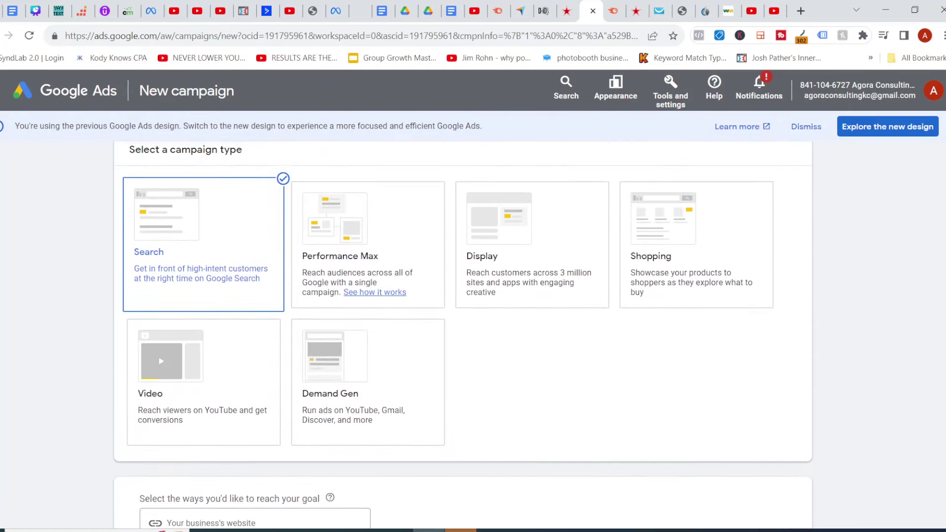
scroll(462, 336, down, 1)
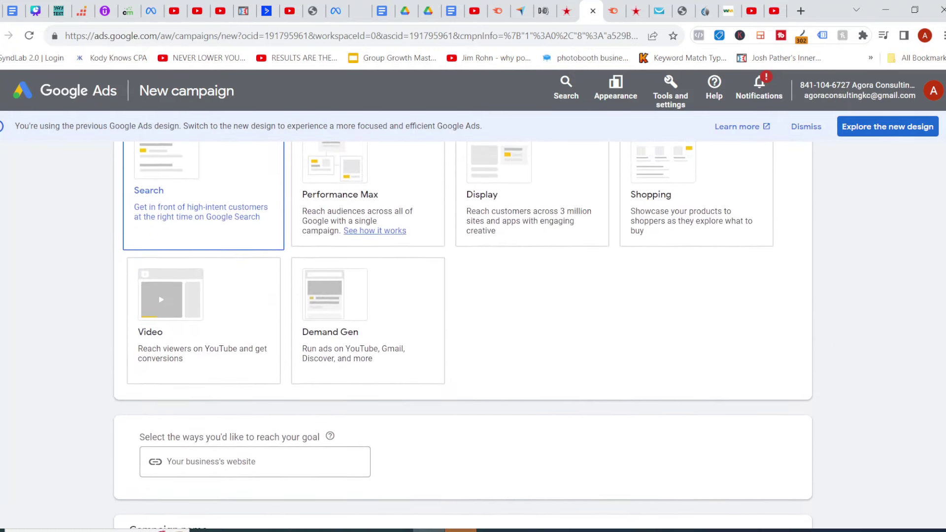
scroll(463, 335, down, 2)
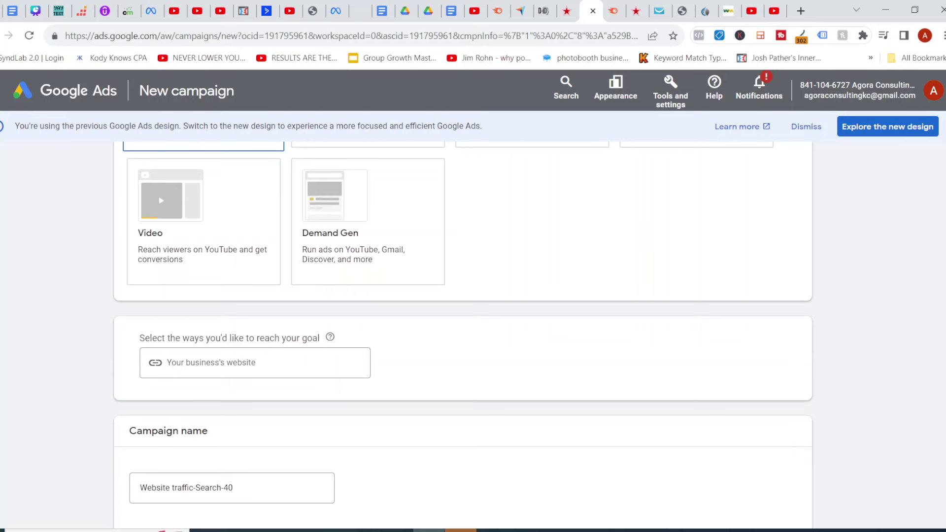
Name the campaign "humanpal test" and continue to the bidding settings.
click(232, 500)
key(BackSpace)
key(BackSpace)
key(BackSpace)
key(BackSpace)
key(BackSpace)
key(BackSpace)
key(BackSpace)
key(BackSpace)
key(BackSpace)
key(BackSpace)
key(BackSpace)
key(BackSpace)
key(BackSpace)
key(BackSpace)
key(BackSpace)
key(BackSpace)
key(BackSpace)
key(BackSpace)
key(BackSpace)
key(BackSpace)
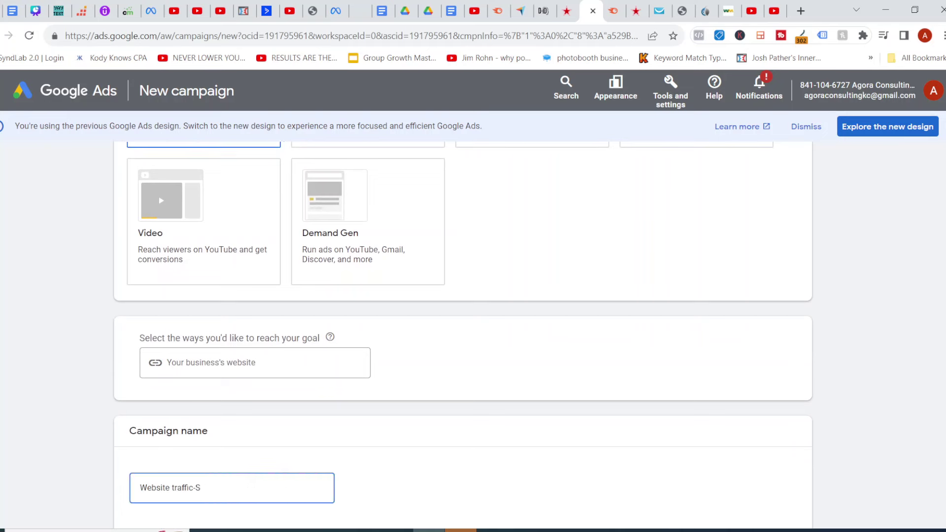
key(BackSpace)
key(BackSpace)
text(humnap)
key(BackSpace)
key(BackSpace)
key(BackSpace)
text(anpal test)
scroll(463, 335, down, 2)
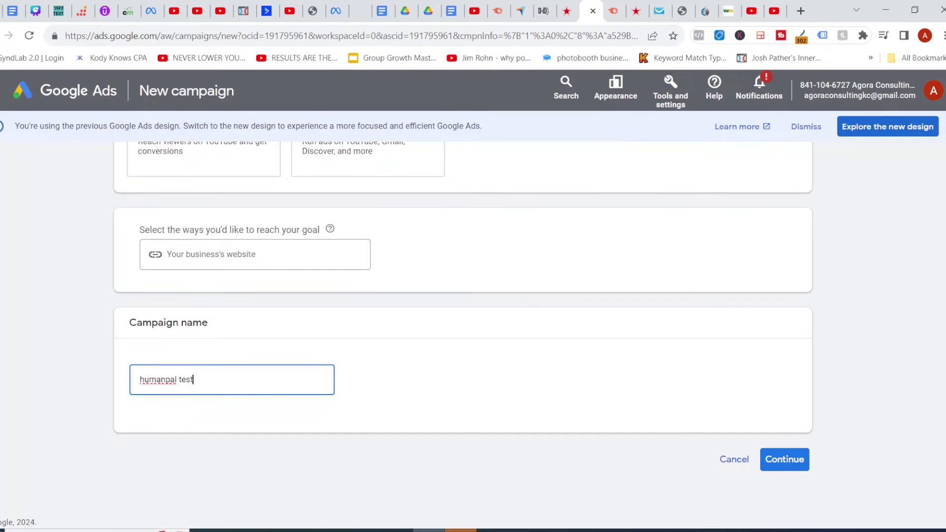
click(783, 458)
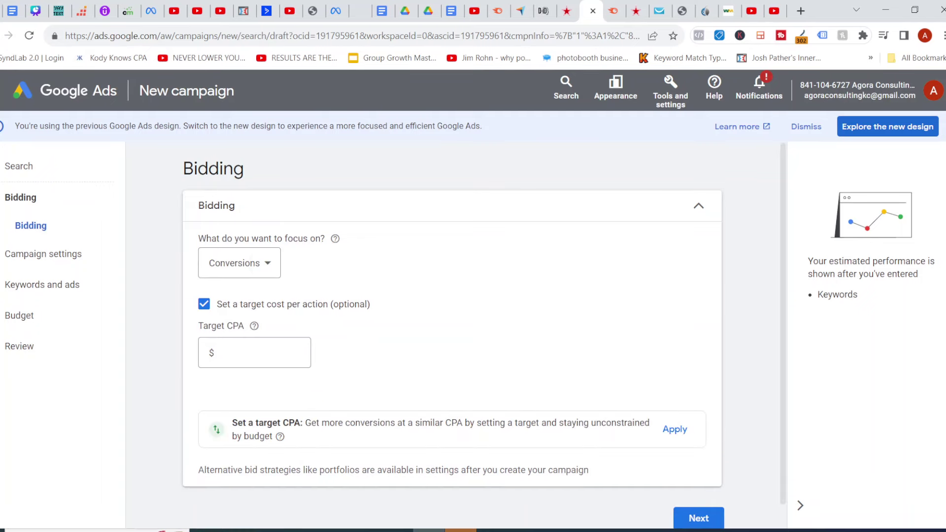
Set the bidding focus to Clicks and proceed to the campaign settings.
click(240, 264)
click(220, 355)
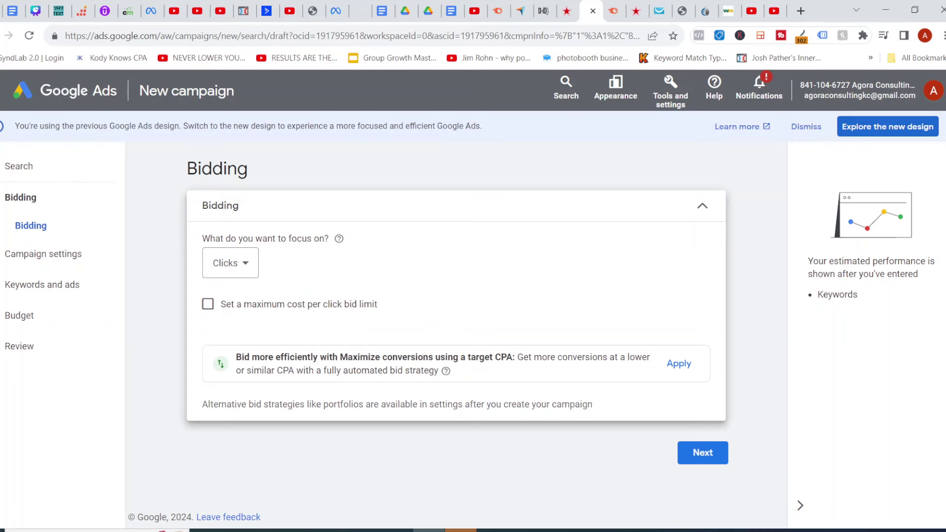
click(704, 453)
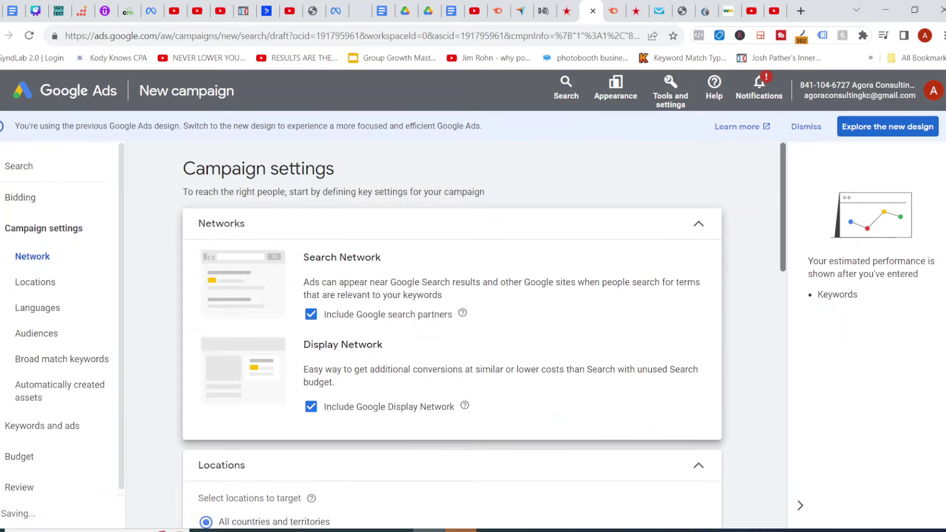
Exclude the Google Display Network and Google search partners from the campaign's networks.
scroll(482, 335, down, 1)
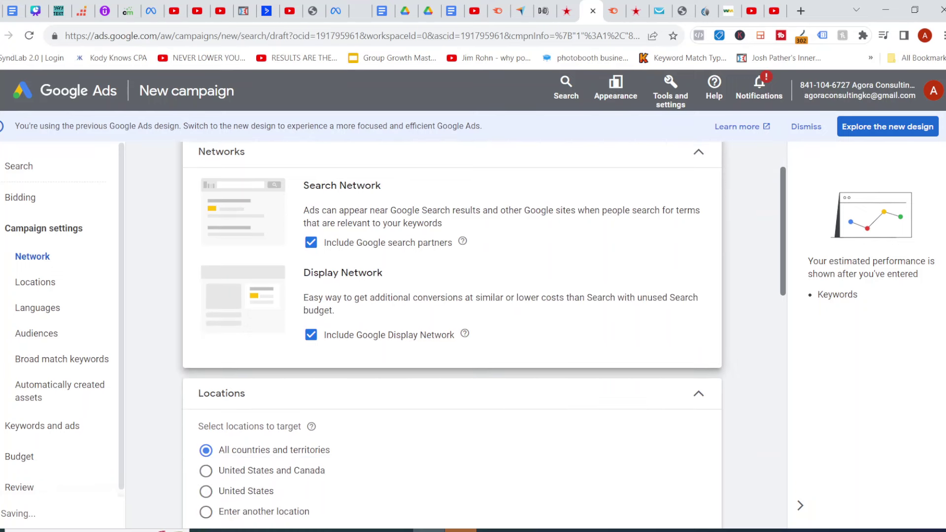
click(311, 334)
click(311, 243)
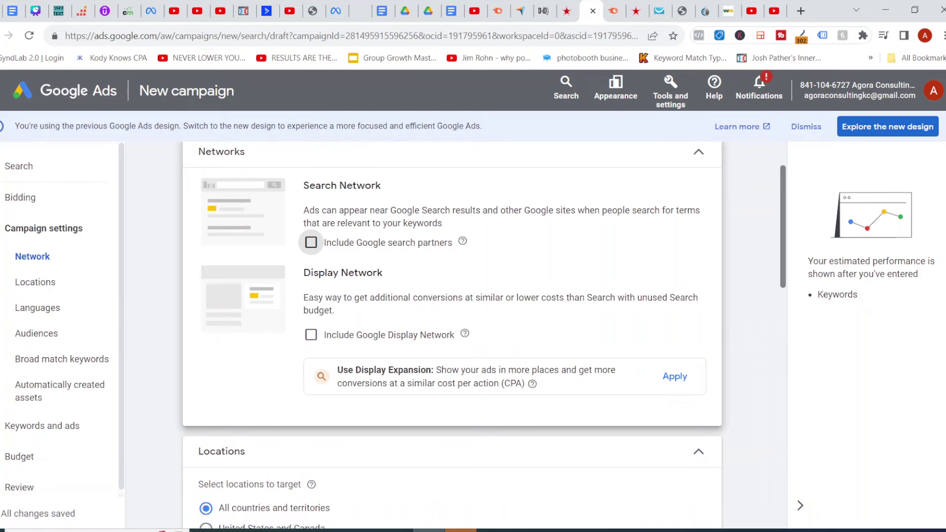
Target the United States and set the location option to Presence: People in or regularly in your targeted locations.
scroll(453, 335, down, 3)
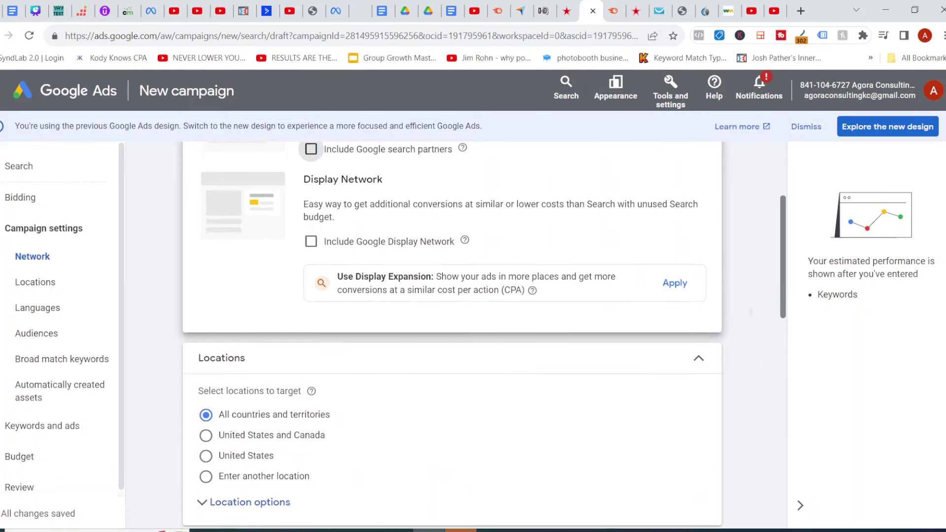
scroll(452, 335, down, 2)
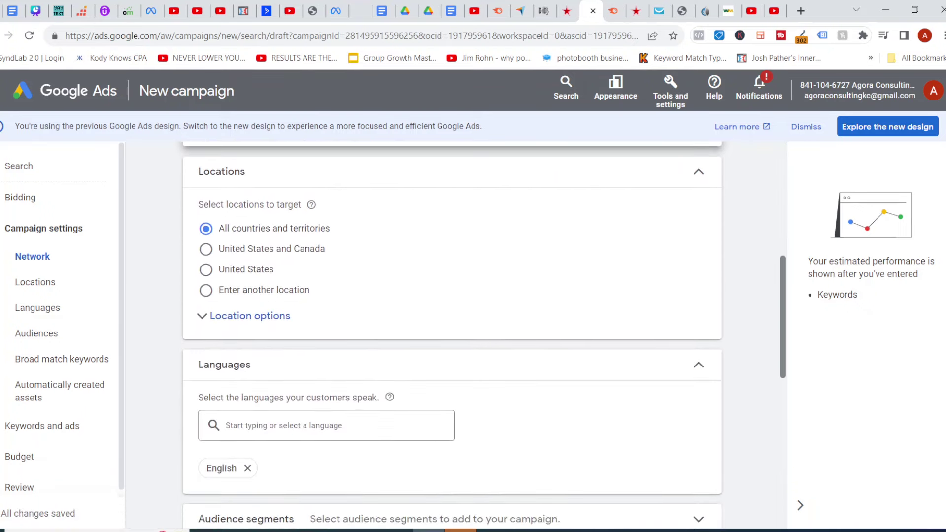
click(206, 270)
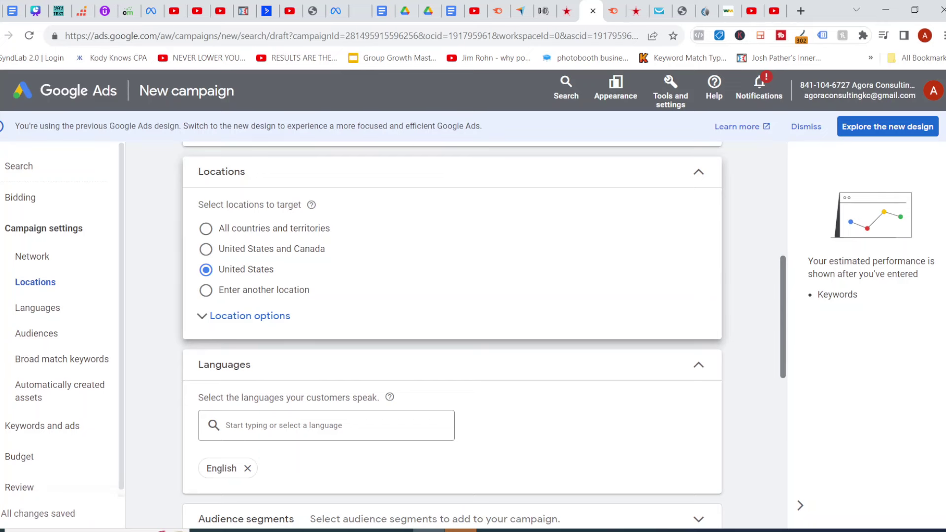
click(250, 316)
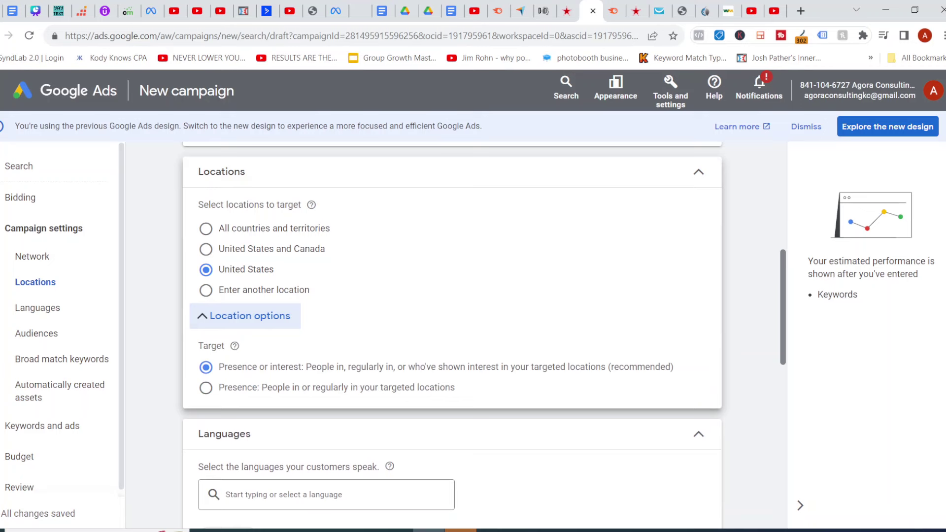
click(292, 389)
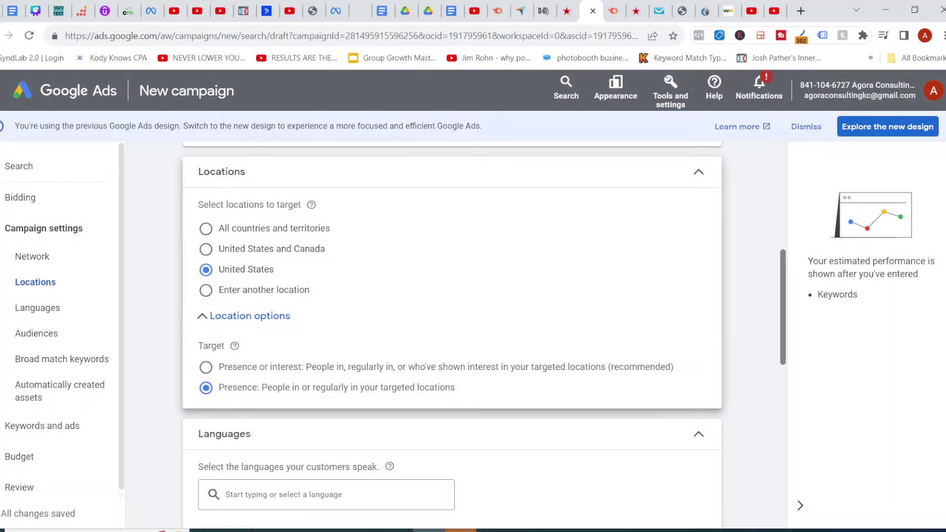
scroll(452, 335, down, 1)
click(292, 331)
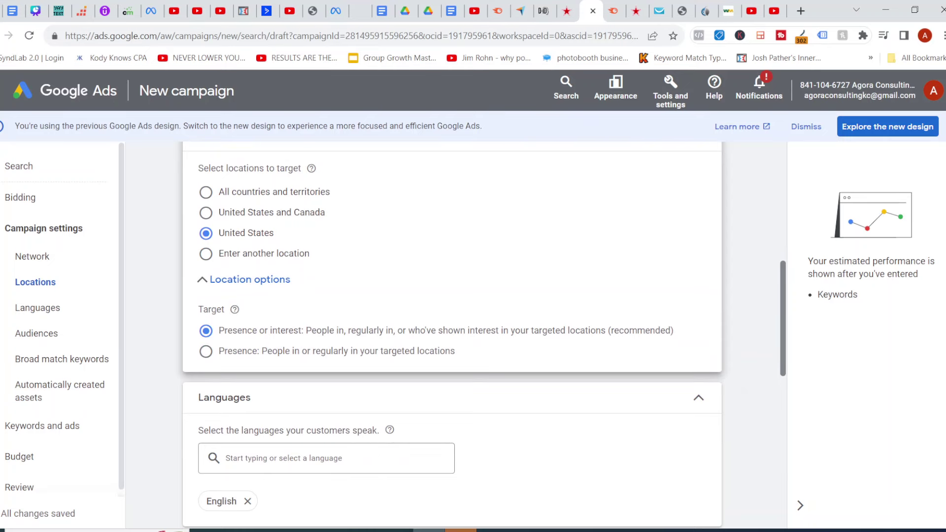
click(292, 351)
scroll(482, 335, down, 2)
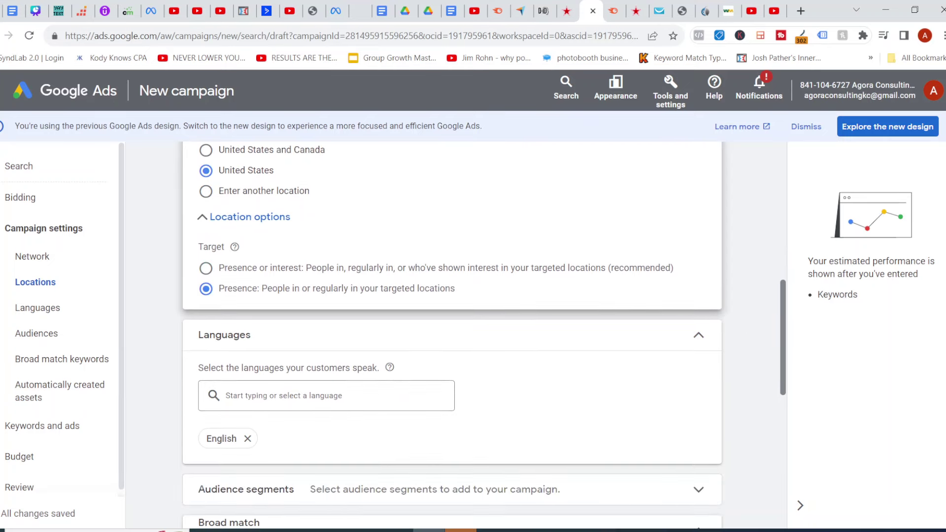
click(264, 191)
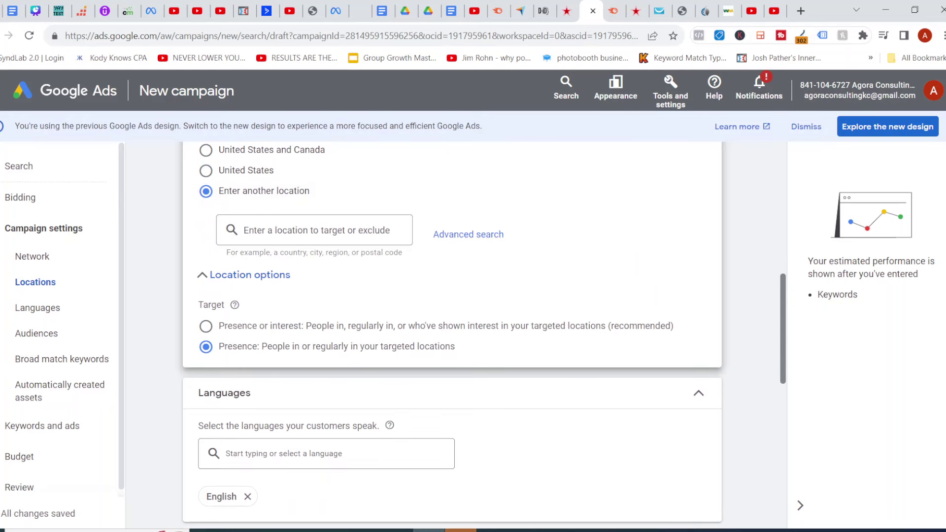
click(316, 230)
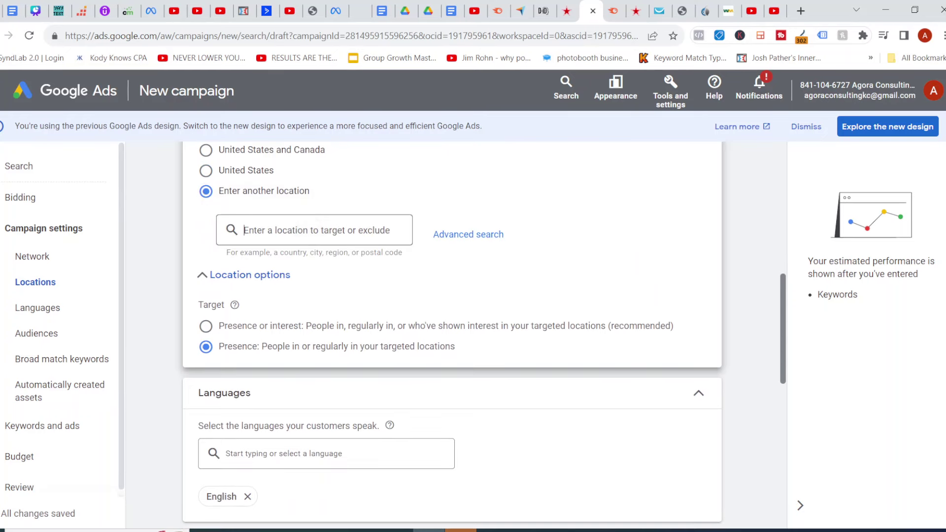
click(206, 170)
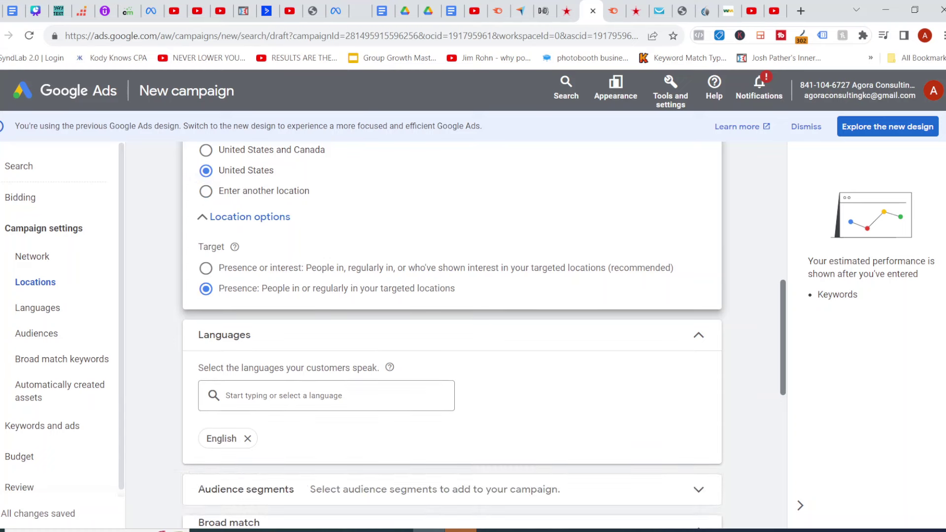
Go through the remaining campaign settings without changes and continue to the Keywords and ads page.
scroll(452, 335, down, 3)
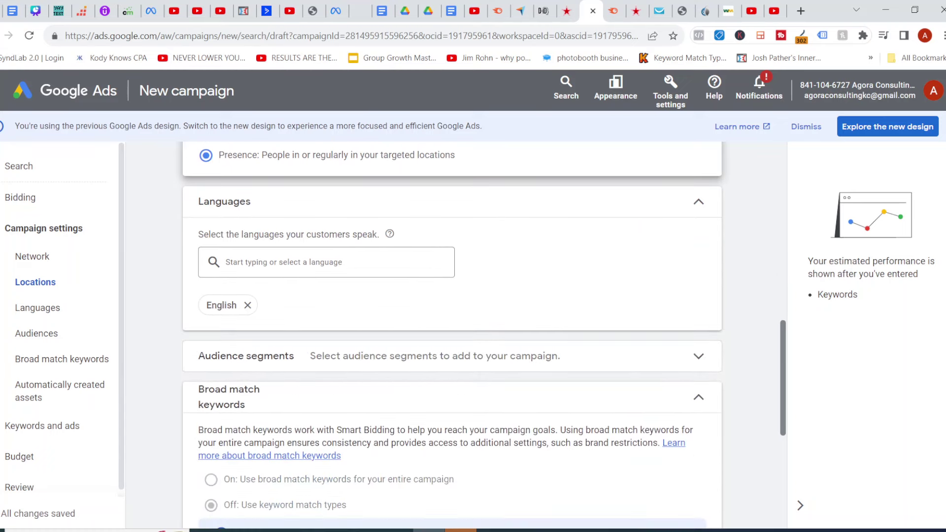
scroll(453, 335, down, 1)
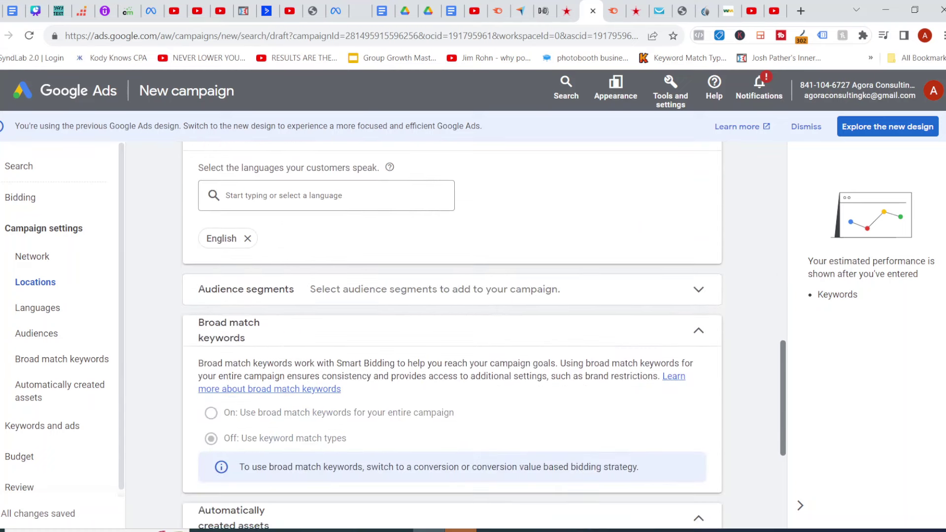
scroll(452, 335, down, 2)
scroll(453, 335, down, 2)
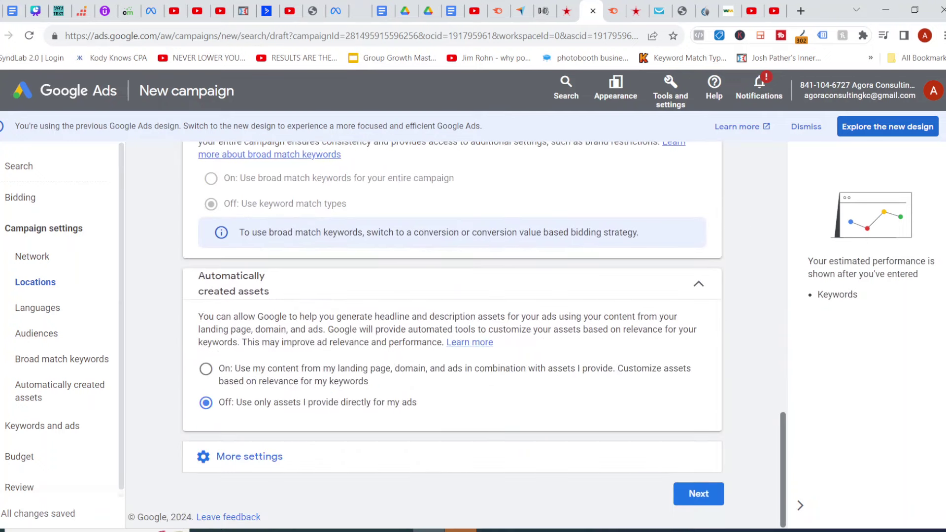
click(699, 494)
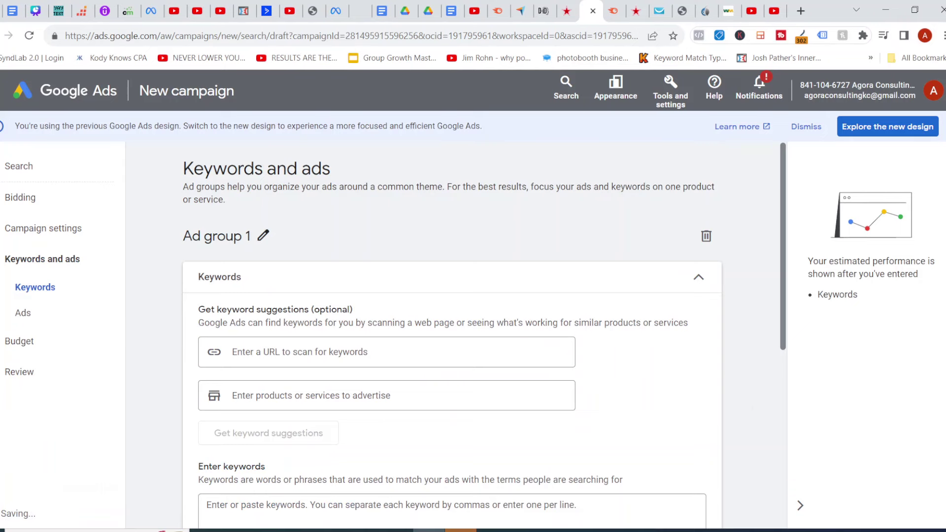
Rename Ad group 1 as "ai video creation".
scroll(453, 335, down, 3)
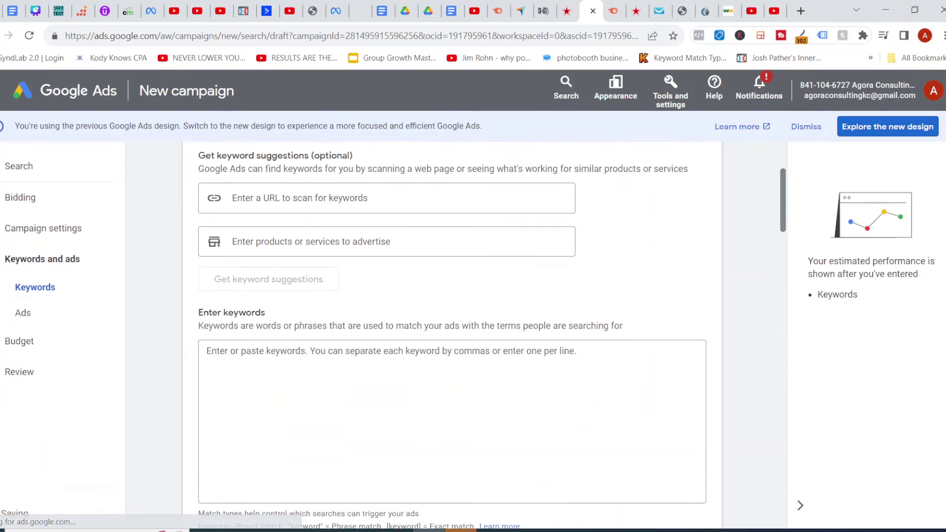
scroll(453, 335, down, 2)
click(452, 296)
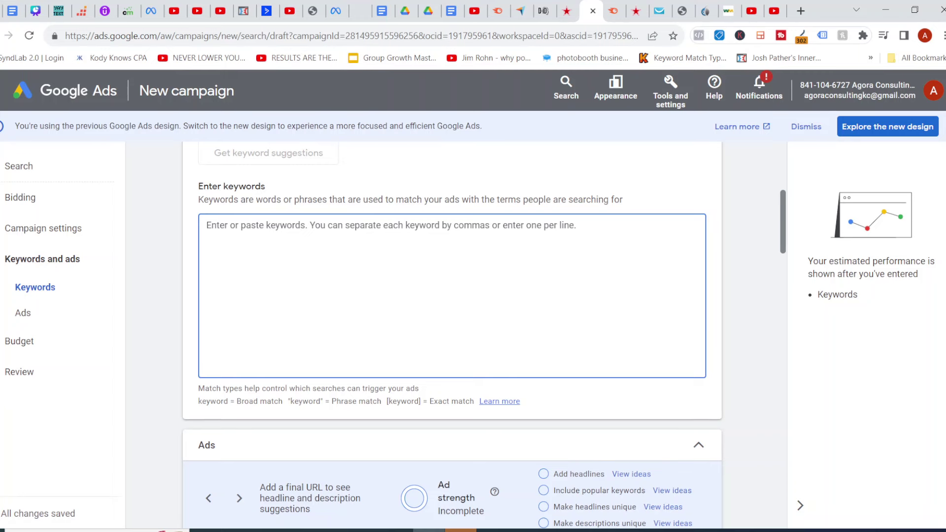
scroll(452, 335, up, 2)
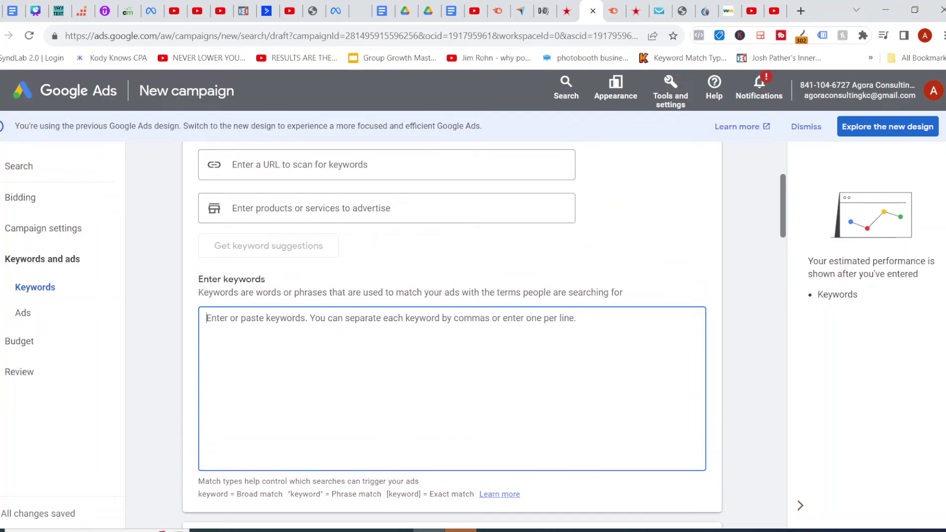
scroll(452, 335, up, 3)
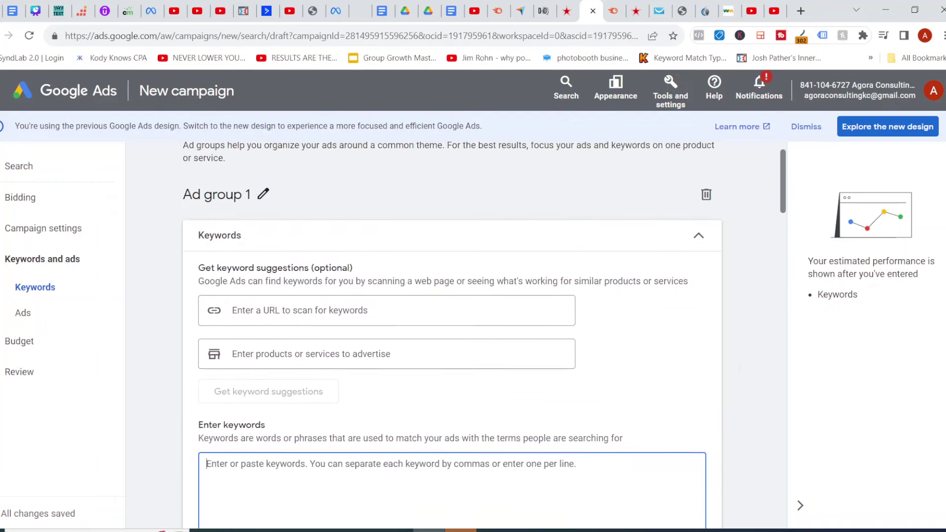
click(263, 194)
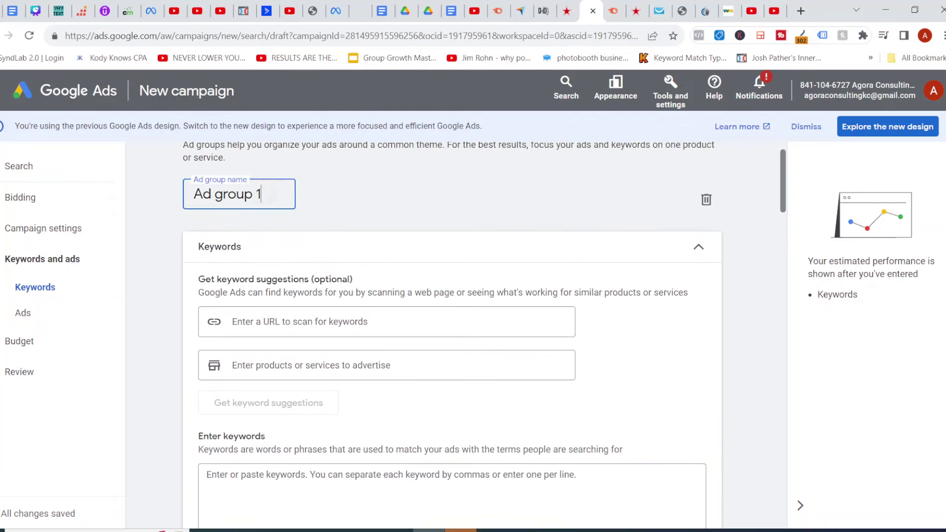
key(BackSpace)
key(BackSpace)
key(BackSpace)
key(BackSpace)
key(BackSpace)
key(BackSpace)
key(BackSpace)
key(BackSpace)
key(BackSpace)
key(BackSpace)
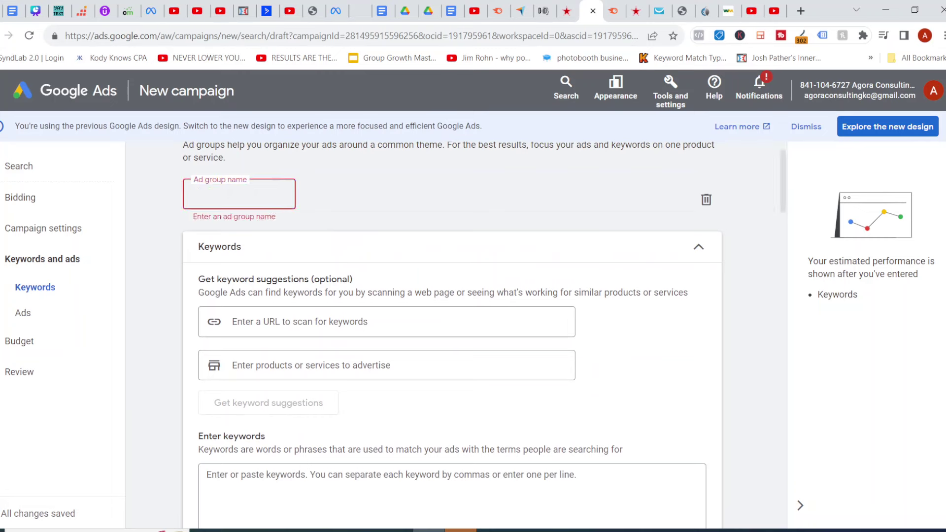
text(ai)
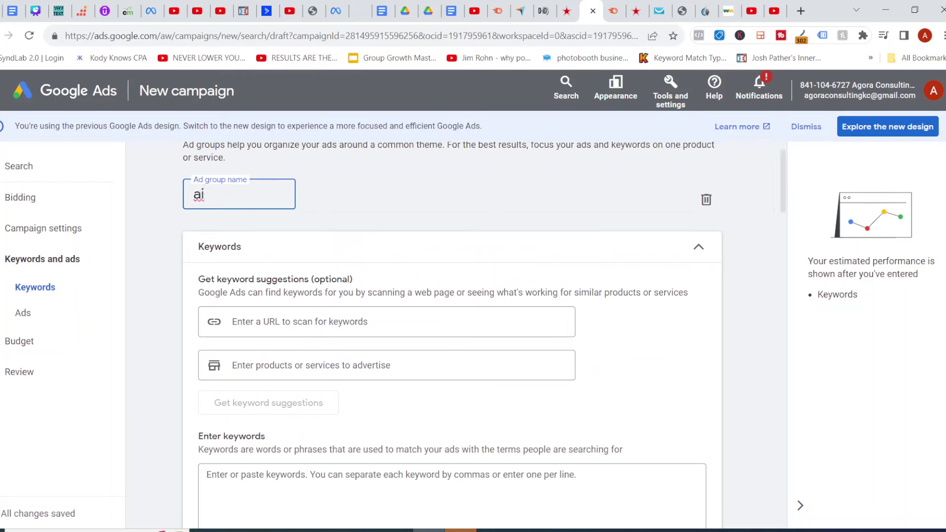
text( video create)
key(BackSpace)
text(ion)
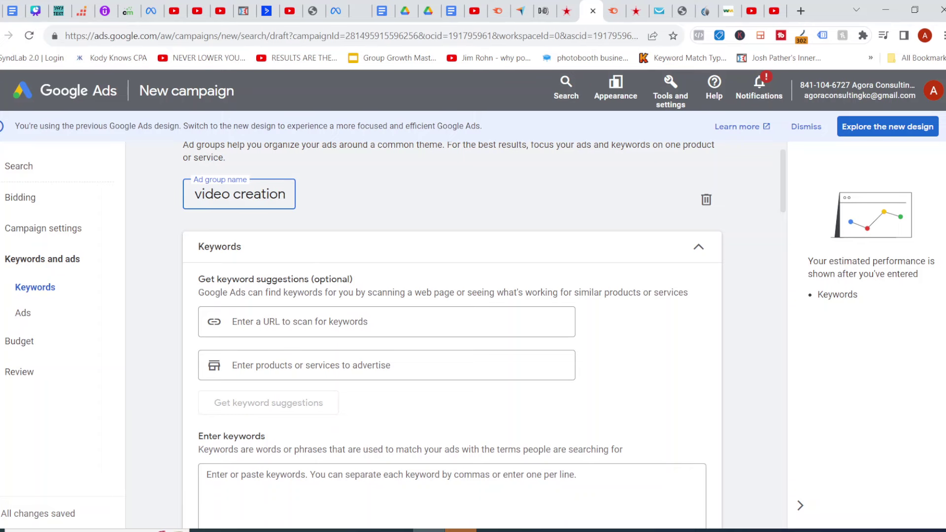
Enter the keywords "how to create ai videos" and "how to create ai video" on separate lines for the ad group.
scroll(452, 335, down, 1)
scroll(453, 335, up, 1)
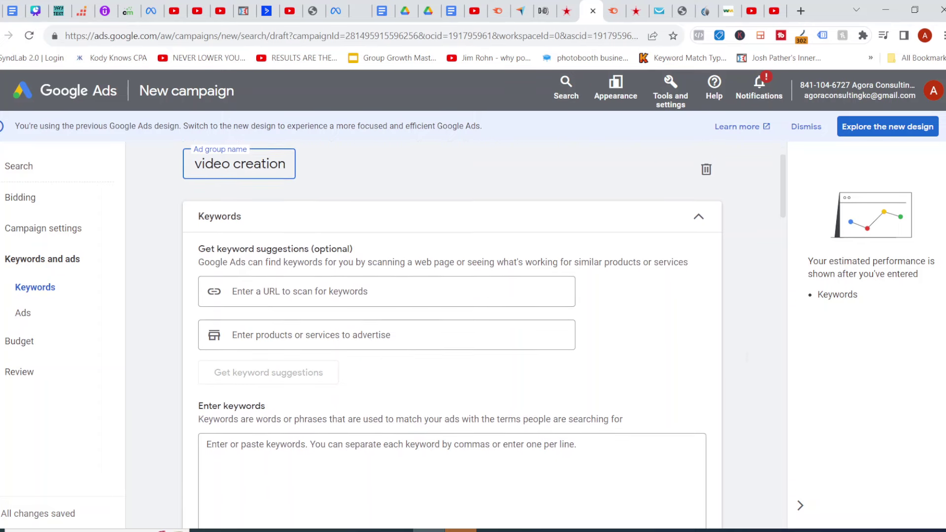
scroll(452, 336, down, 1)
scroll(452, 311, down, 2)
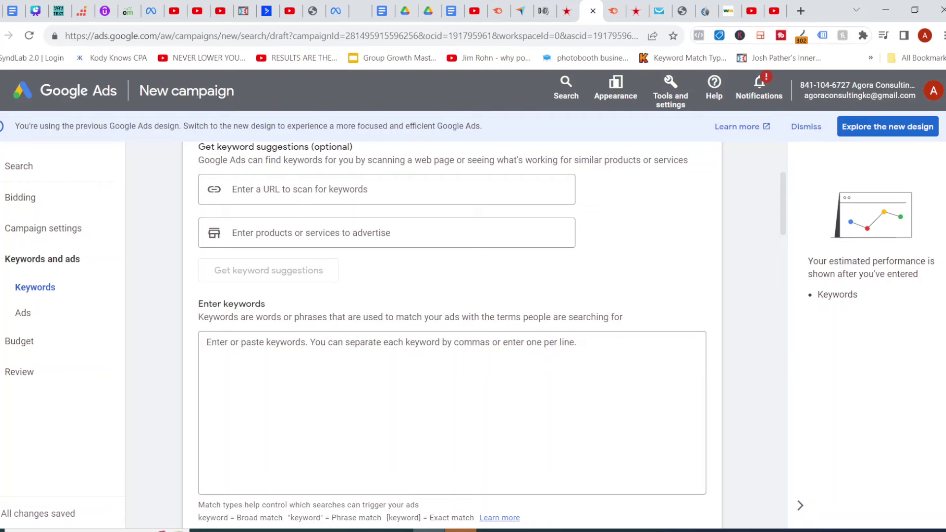
scroll(452, 335, up, 1)
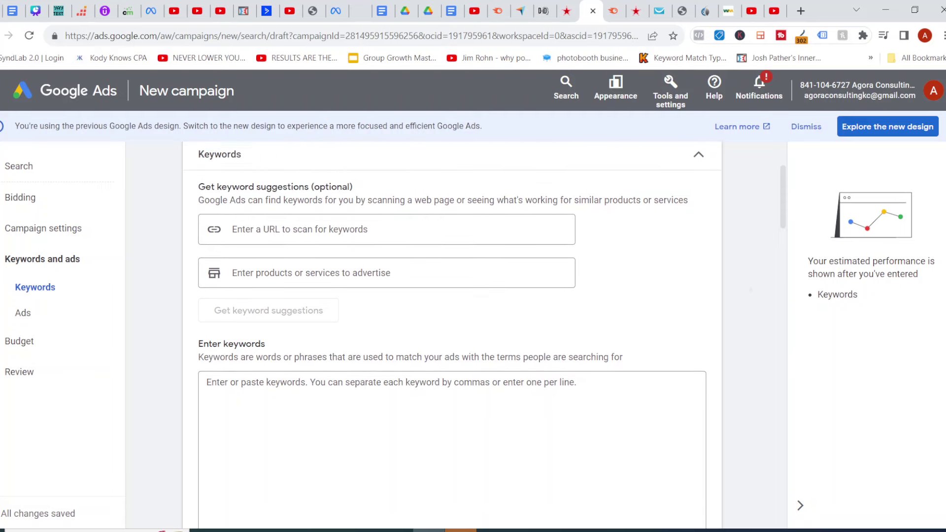
scroll(453, 335, down, 2)
click(394, 315)
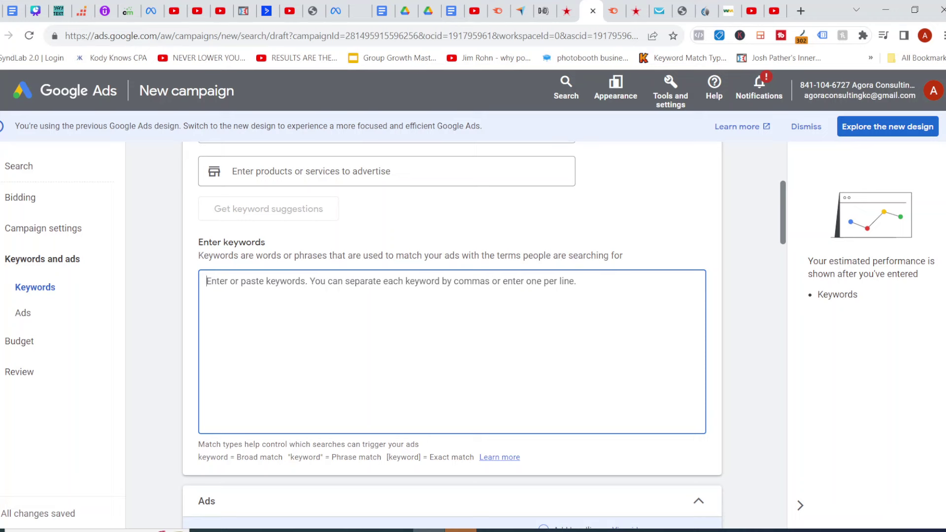
text(how )
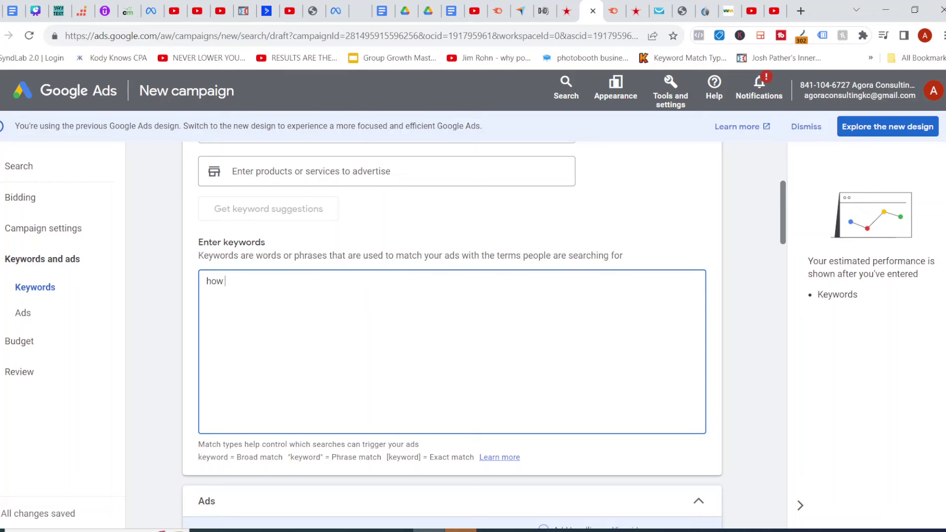
text(to create ai videos h)
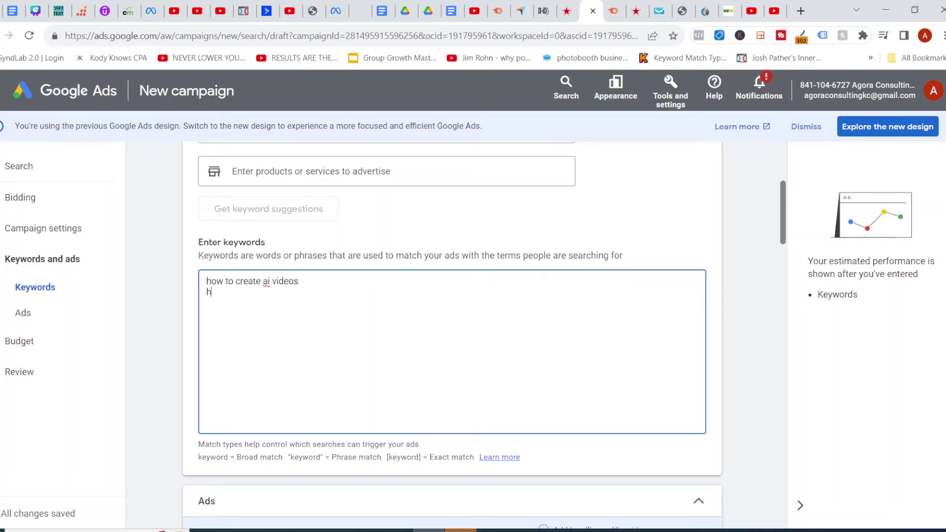
text(ow to create ai video)
Check the Semrush keyword ideas for ai video and add "how to use ai to create videos" to the Google Ads keyword list.
click(498, 11)
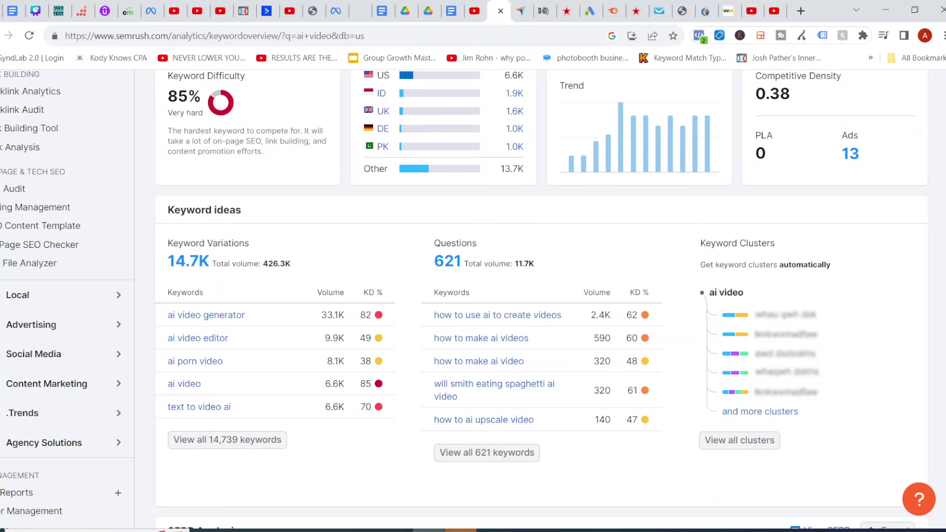
click(590, 11)
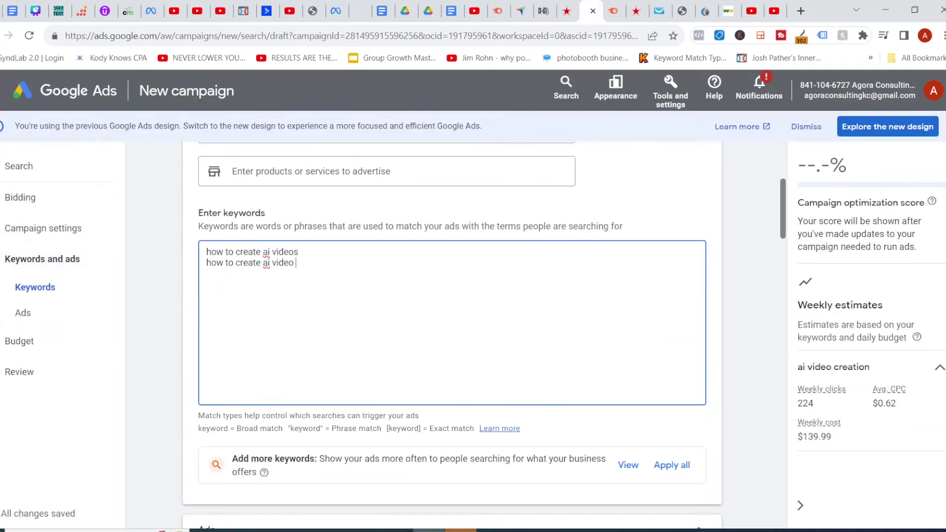
text(how to use ai to create videos)
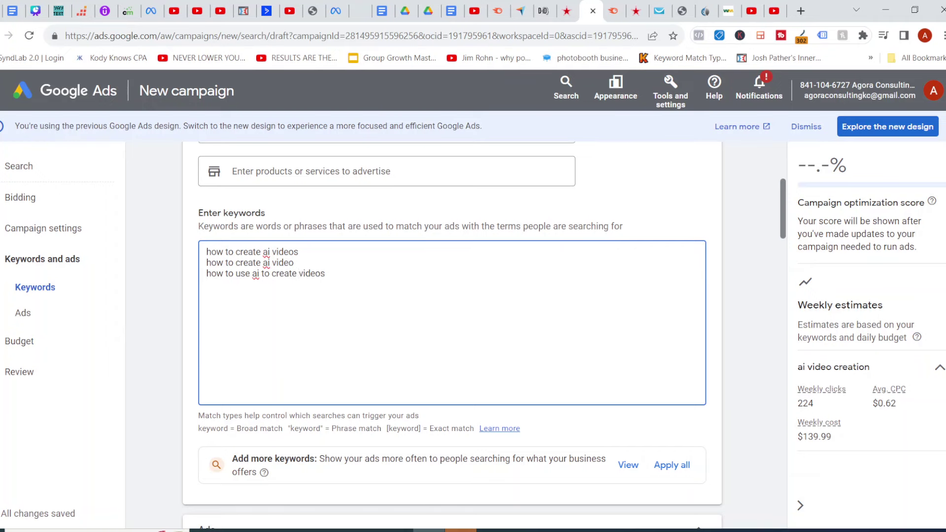
Consult the Semrush keyword variations again and add "ai video editor" as another keyword in Google Ads.
click(498, 11)
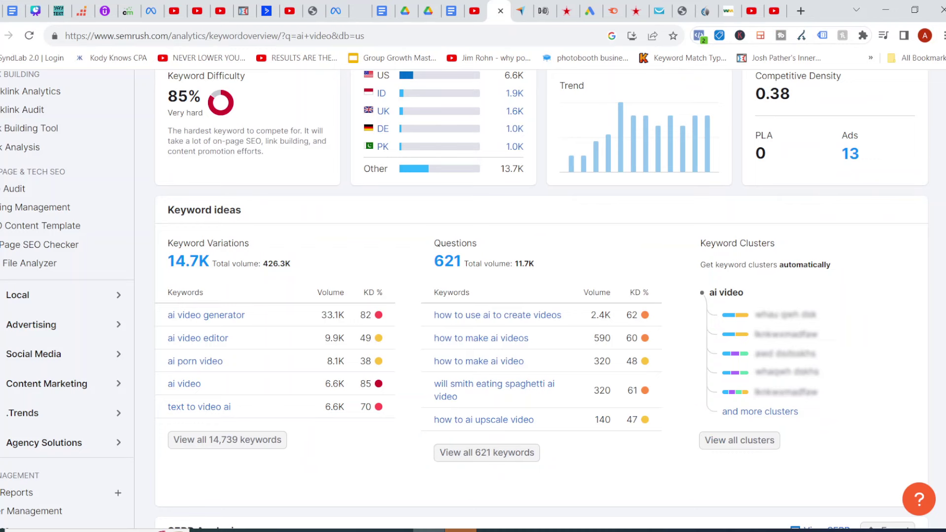
click(590, 10)
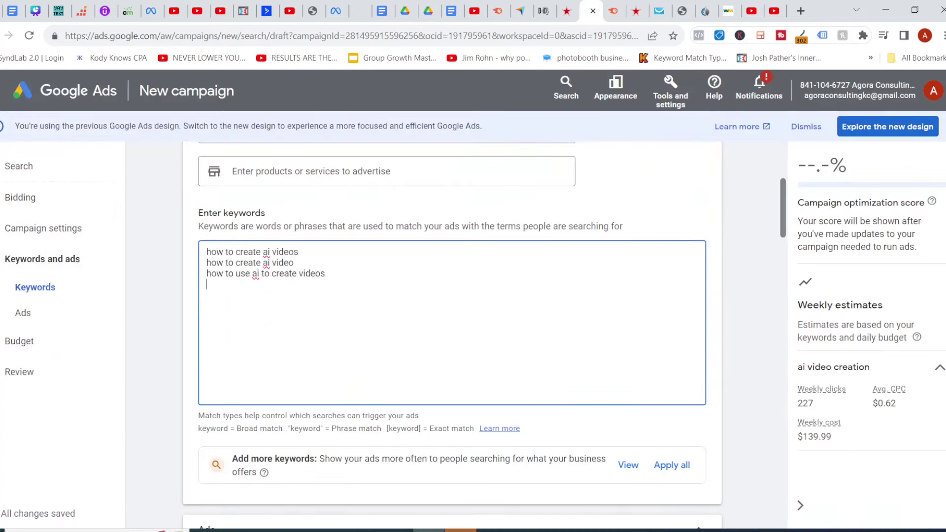
key(Return)
text(ai video editor)
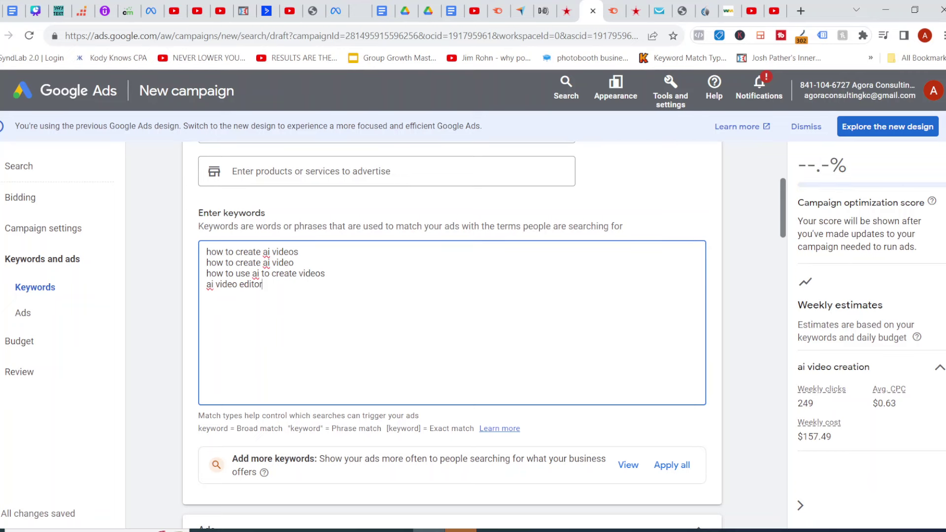
Review the notation for broad, phrase and exact match types below the keyword list.
text(")
double_click(213, 427)
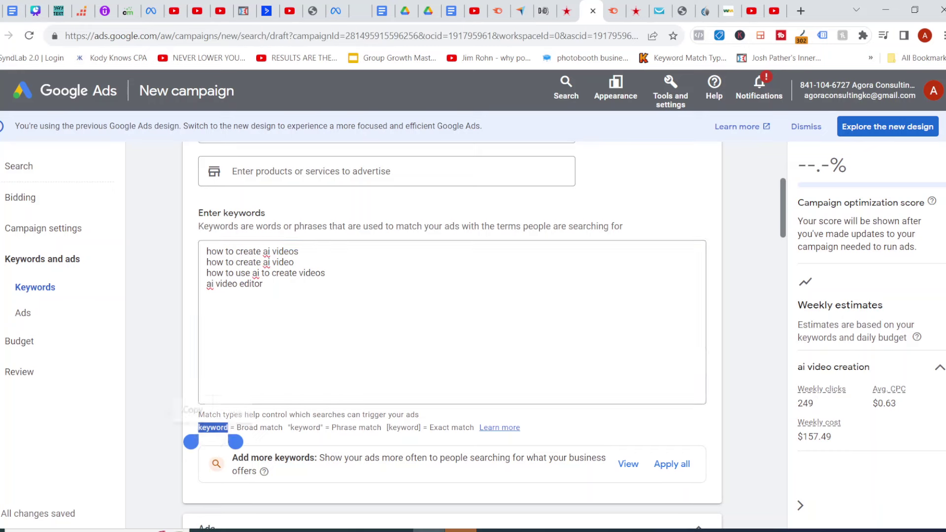
drag(242, 442, 477, 442)
click(557, 430)
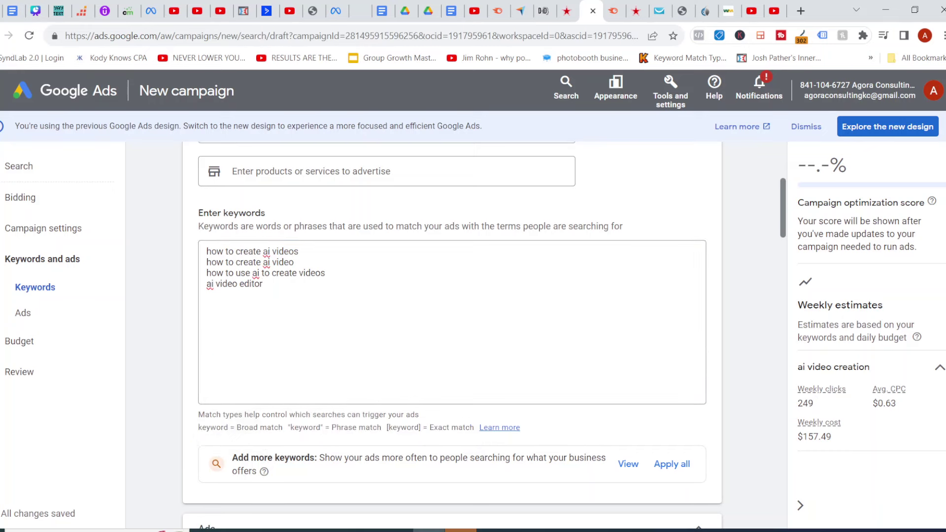
click(262, 262)
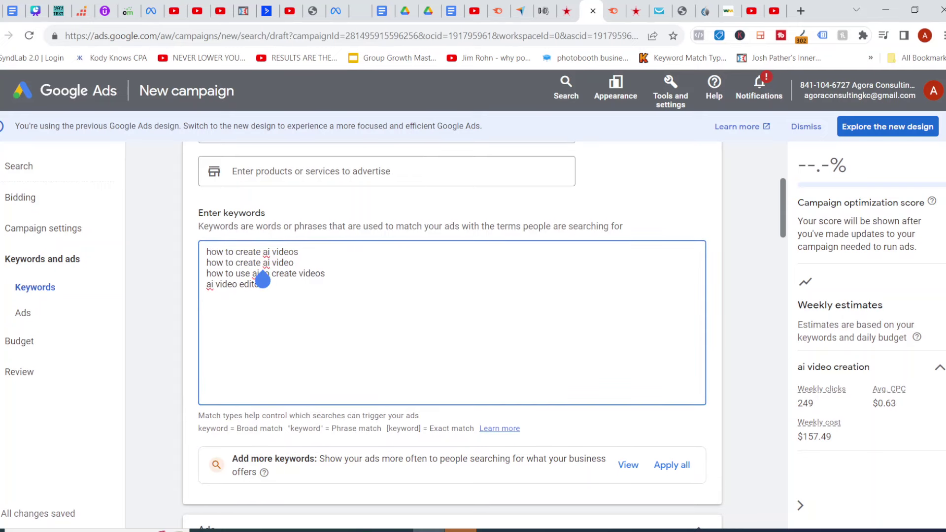
key(Right)
key(Right)
key(Right)
key(Right)
key(Right)
key(Right)
key(Right)
key(Right)
double_click(304, 430)
drag(328, 442, 477, 442)
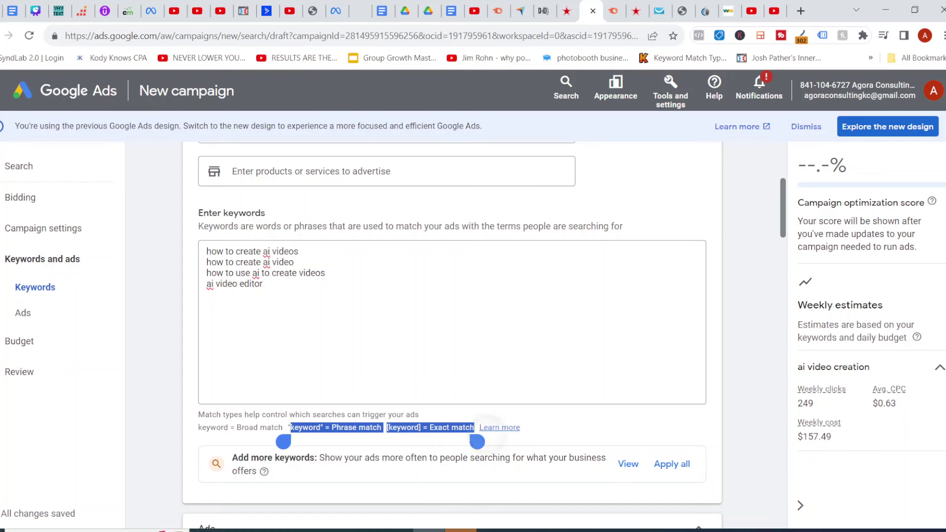
Enclose each of the four keywords in double quotation marks to make them phrase match.
click(297, 269)
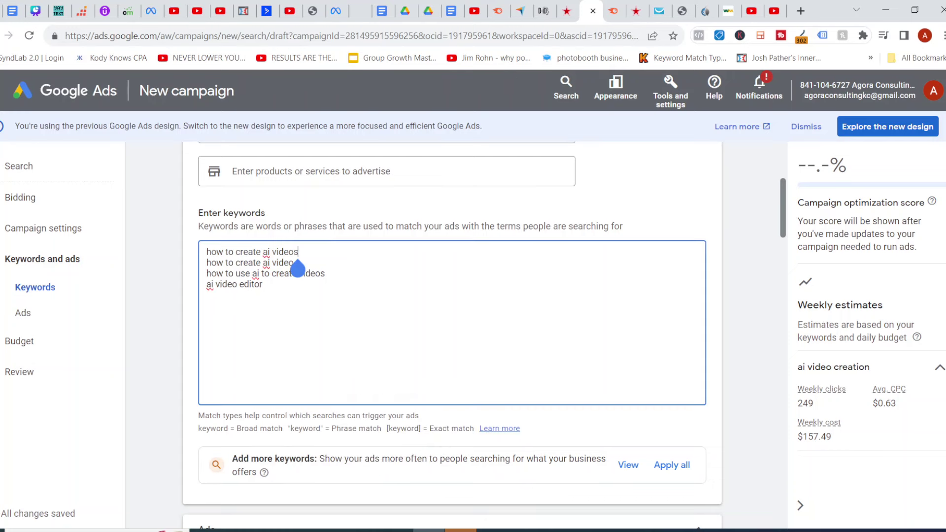
text("")
key(Down)
key(Right)
key(Right)
key(Right)
key(Right)
key(Right)
text(")
key(Left)
key(Left)
key(Left)
key(Left)
key(Left)
key(Left)
key(Left)
key(Left)
key(Left)
key(Left)
key(Left)
key(Left)
key(Left)
key(Left)
key(Left)
text(")
key(Up)
text(")
key(Up)
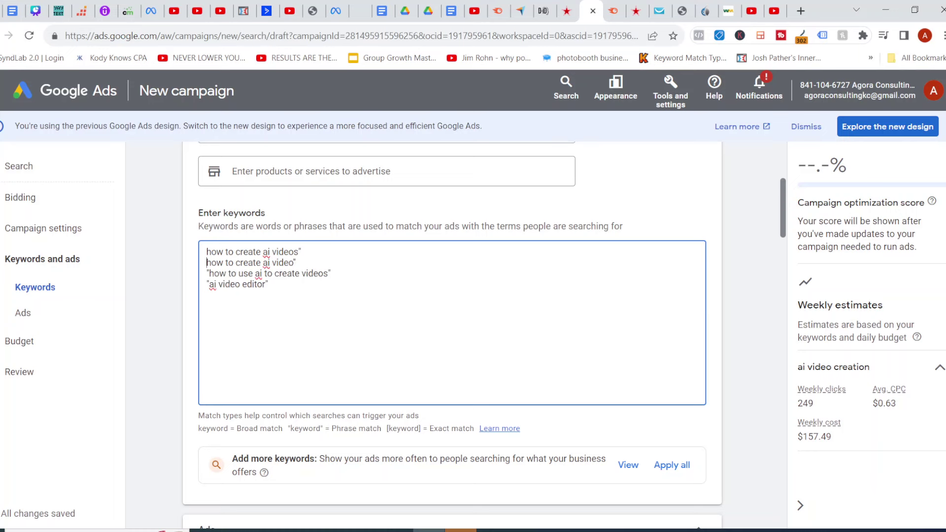
text(")
key(Up)
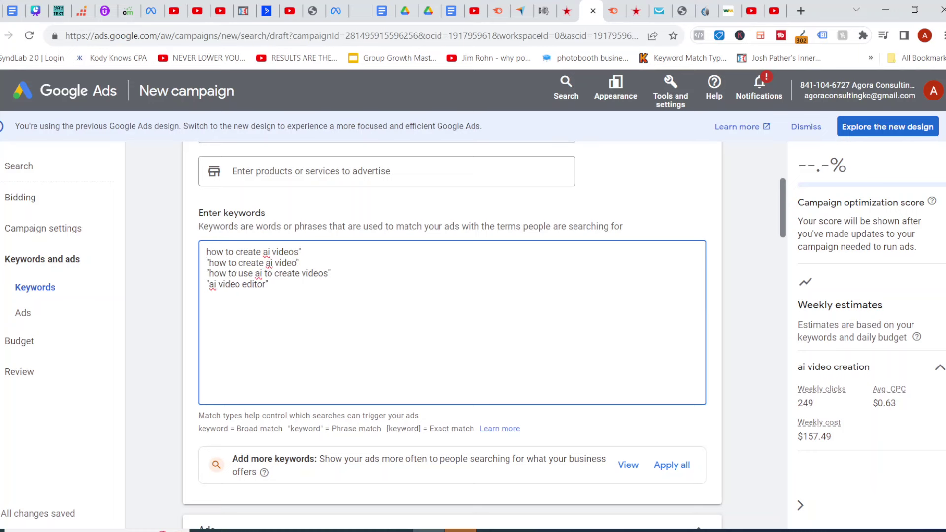
text(")
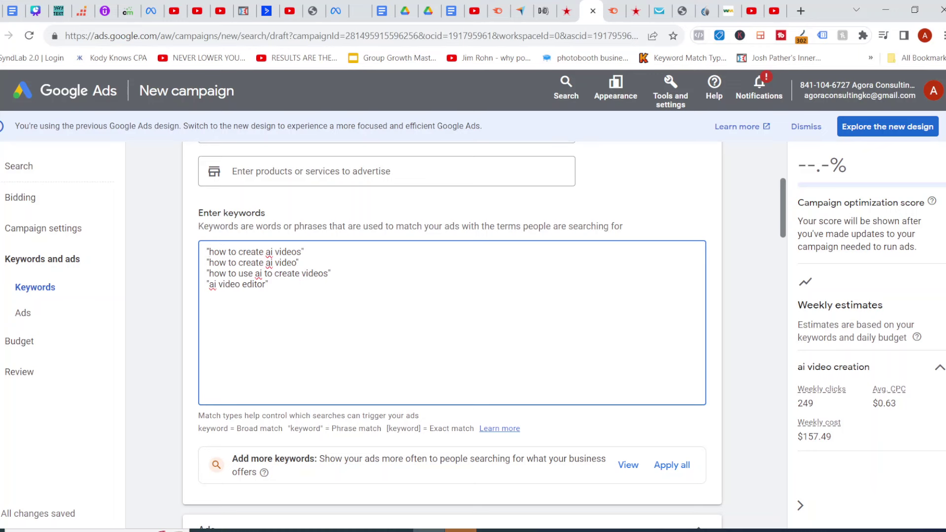
Duplicate the four phrase-match keywords directly below the existing entries in the keyword list.
key(ctrl+a)
key(ctrl+c)
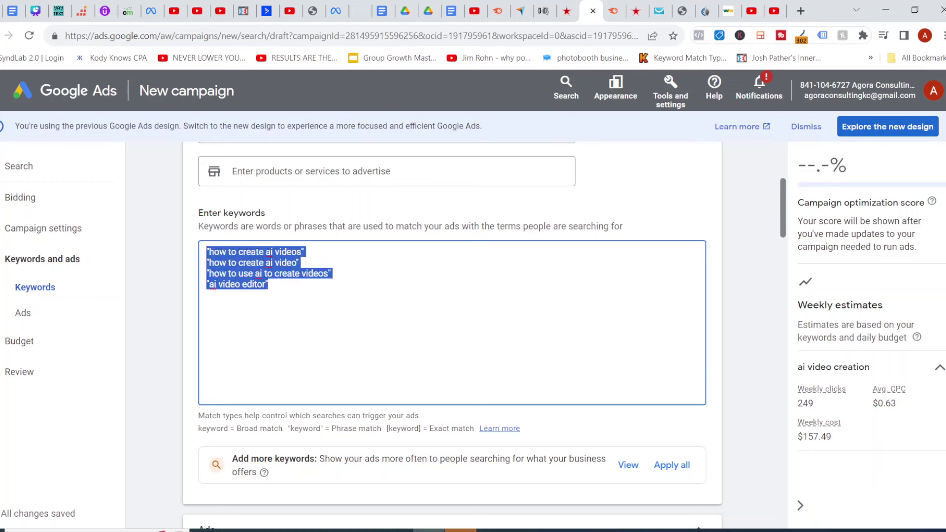
key(Right)
key(Return)
key(ctrl+v)
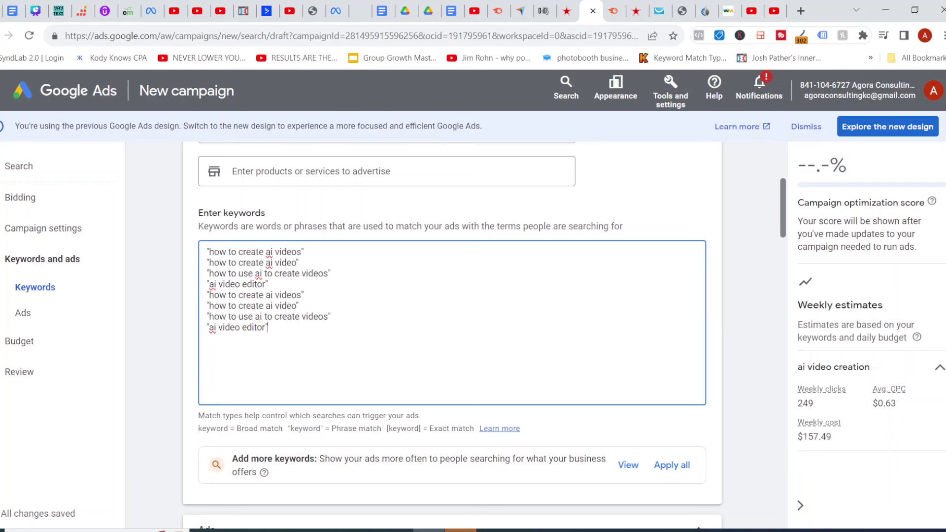
Replace the quotation marks around the four duplicated keywords with square brackets to make them exact match.
key(Down)
key(Right)
key(Right)
key(Right)
key(Right)
key(Right)
key(Right)
key(Right)
key(Right)
key(Right)
text(]])
key(Right)
key(Right)
key(Right)
key(Right)
key(Right)
key(Right)
text(])
key(Down)
text(])
key(Left)
key(Left)
key(Left)
key(Left)
key(Left)
key(Left)
key(Left)
key(Left)
key(Left)
key(Left)
key(Left)
key(Left)
key(Left)
key(Left)
key(Left)
key(BackSpace)
text([)
key(Up)
key(BackSpace)
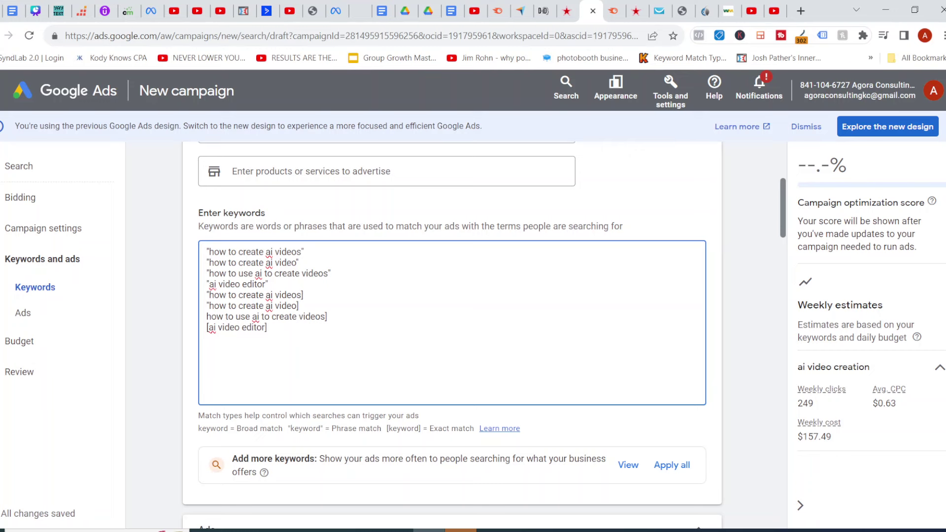
text([)
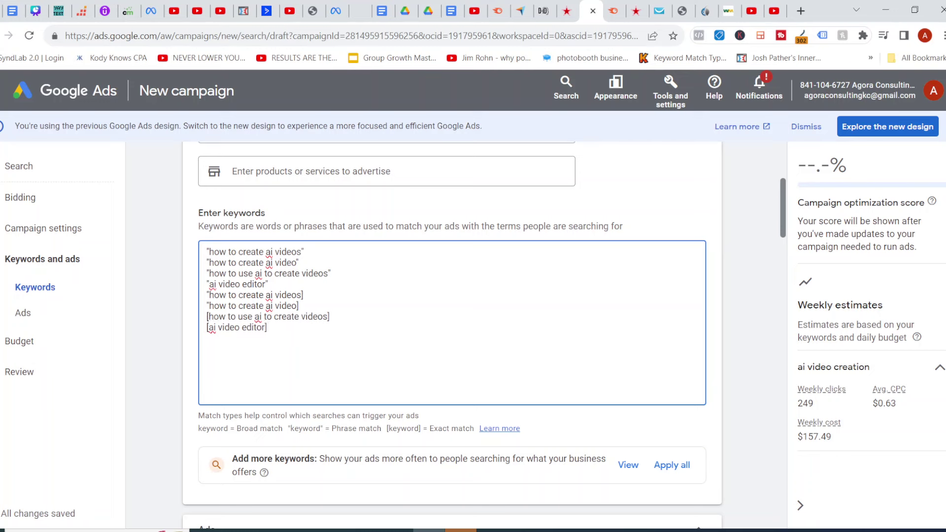
key(BackSpace)
text([)
key(Up)
key(BackSpace)
text([)
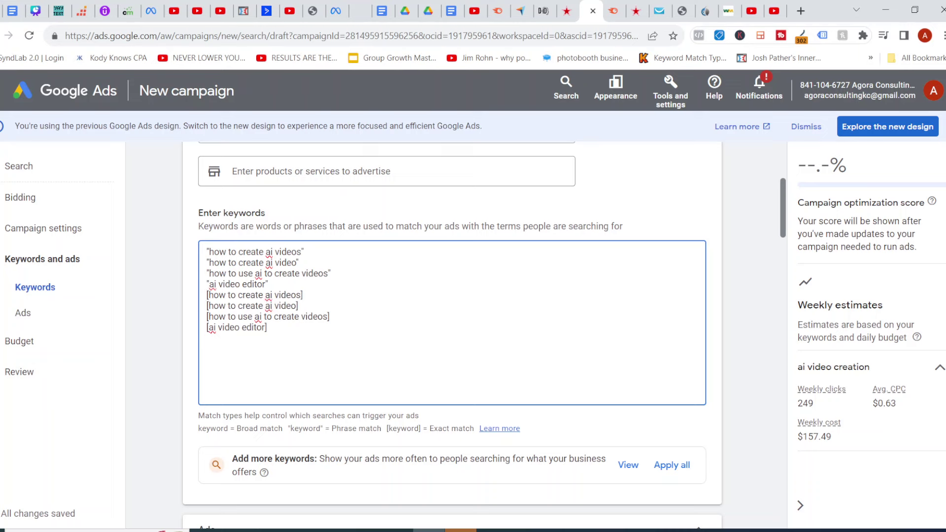
Go to the ad's Final URL field and look at the GetResponse vs. ActiveCampaign post in WordPress.
scroll(452, 335, down, 3)
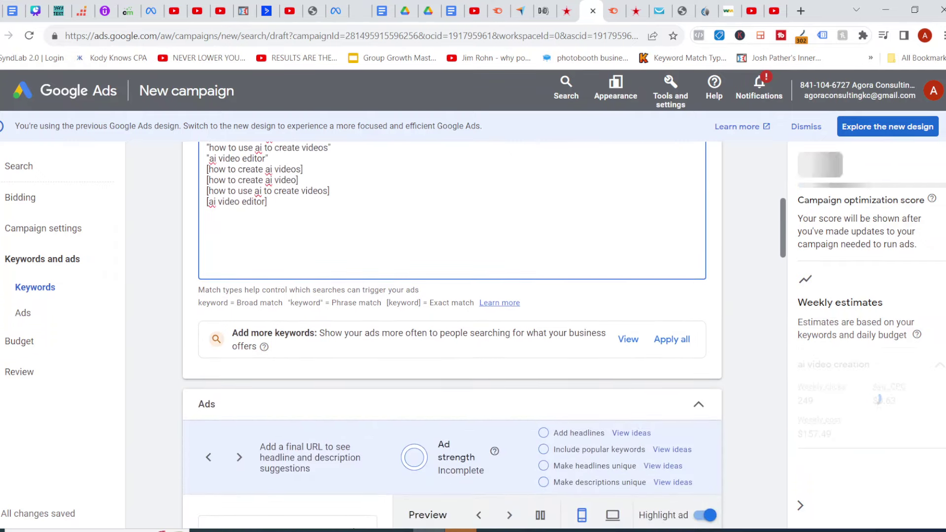
scroll(452, 335, down, 3)
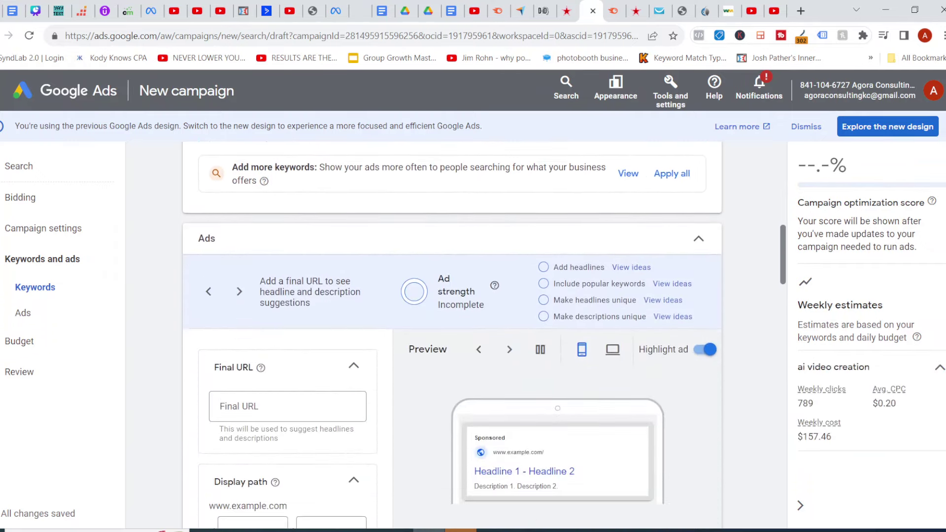
scroll(453, 335, down, 2)
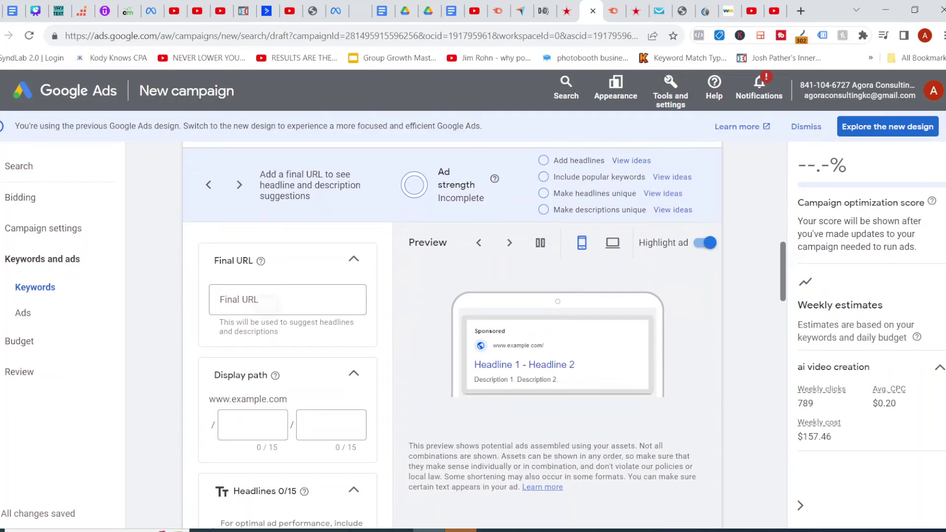
click(268, 301)
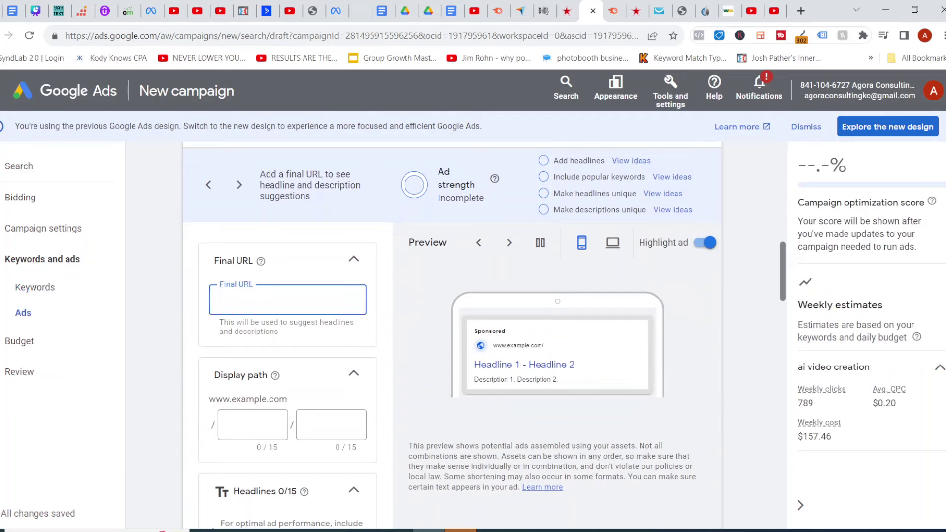
scroll(452, 335, up, 6)
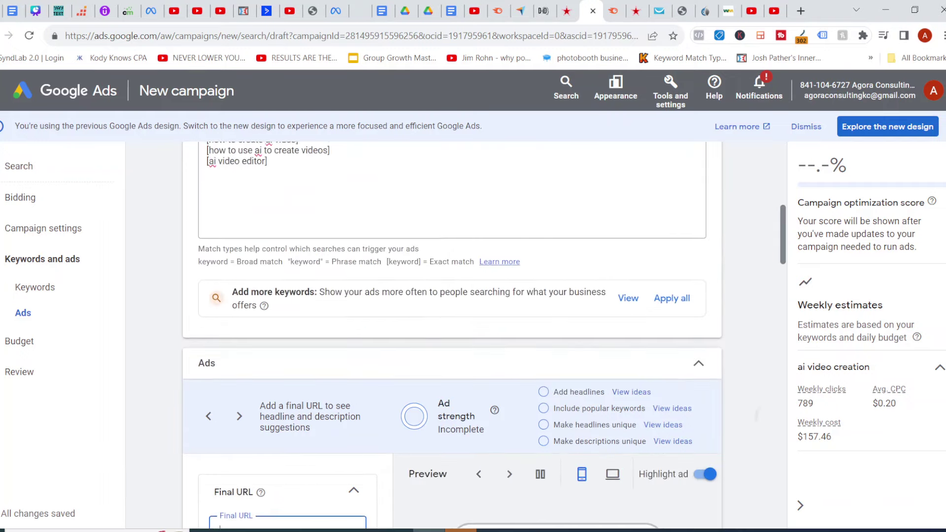
scroll(453, 335, down, 5)
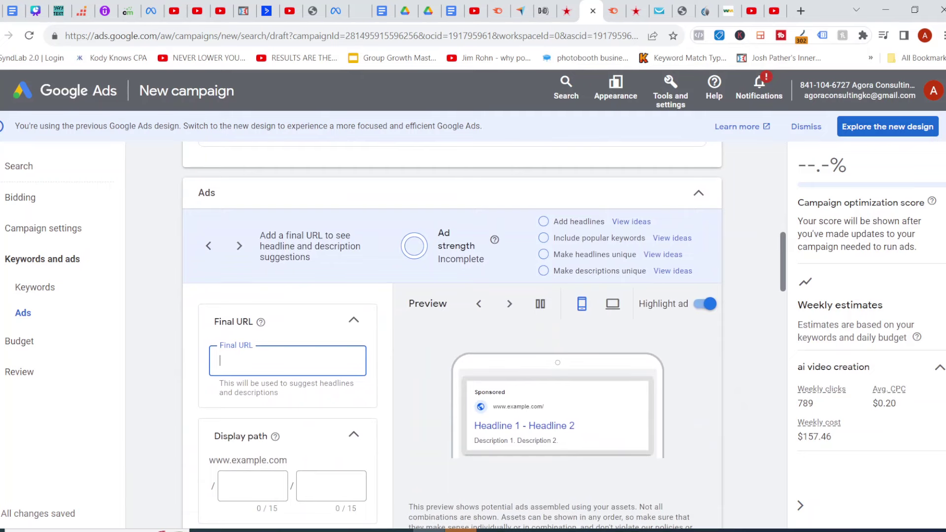
scroll(453, 335, down, 1)
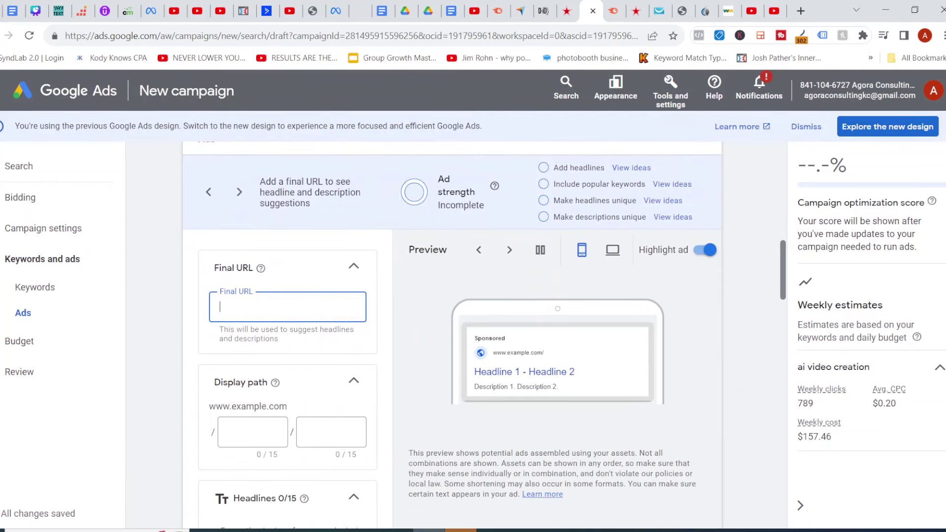
scroll(452, 335, down, 1)
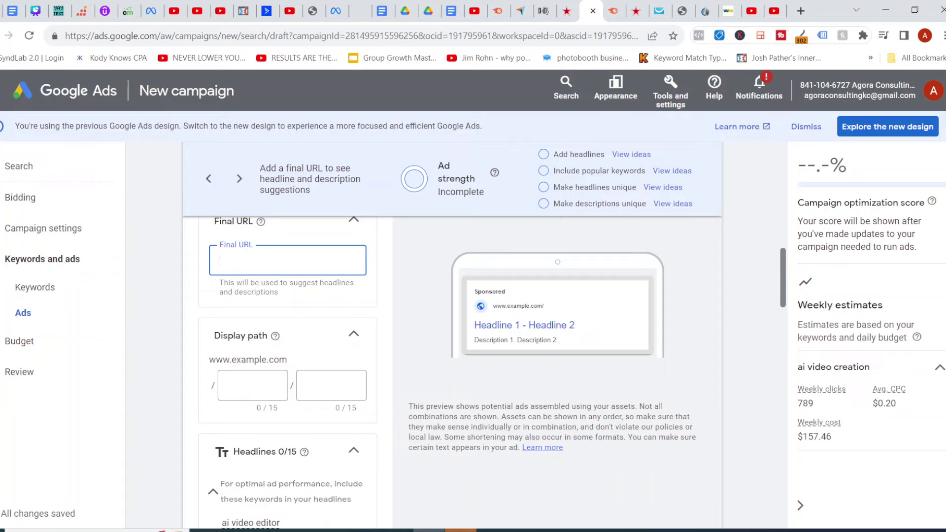
click(683, 11)
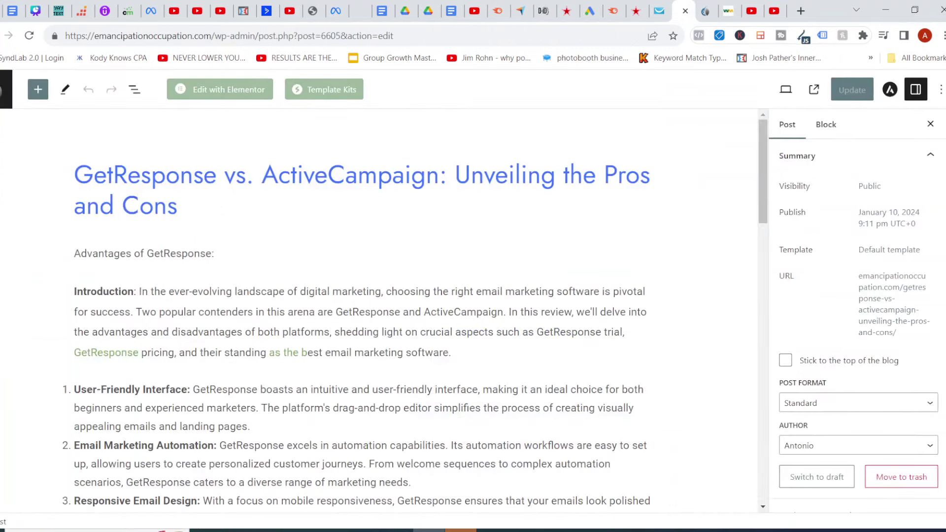
click(590, 11)
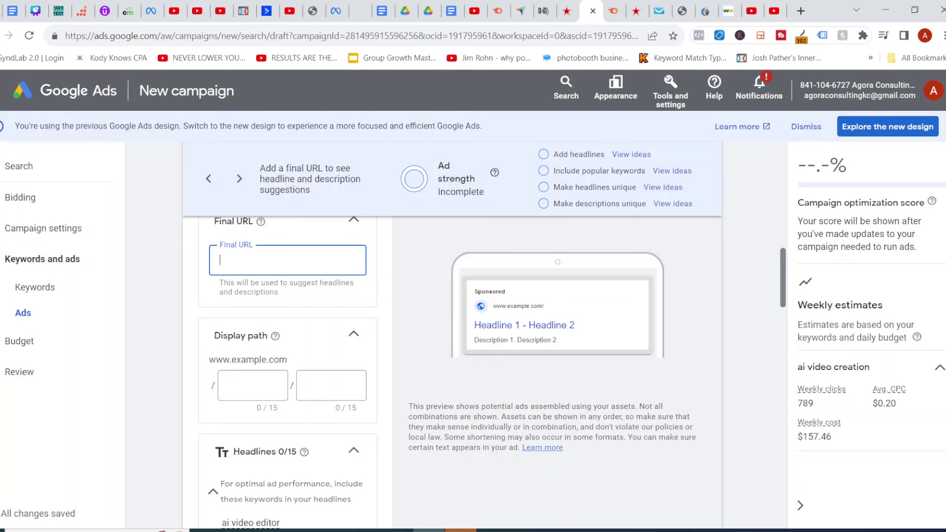
text(https://)
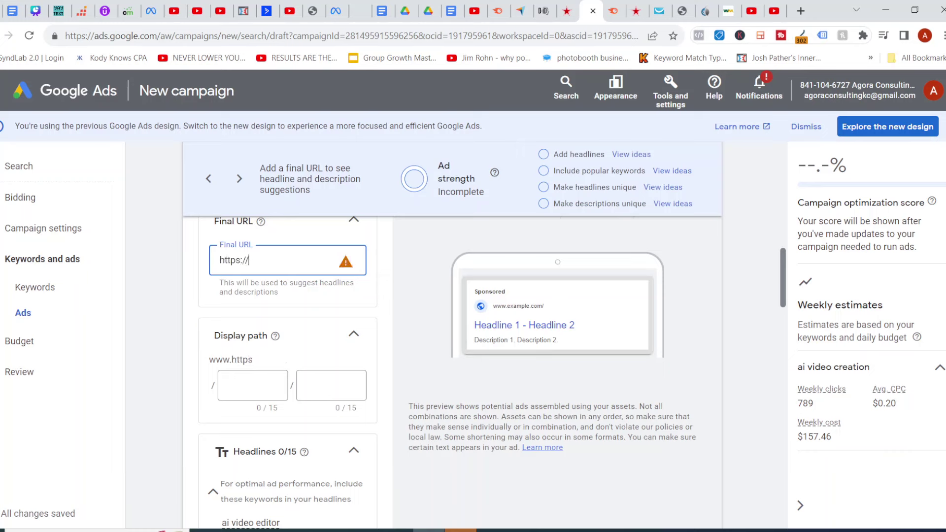
text(google.com)
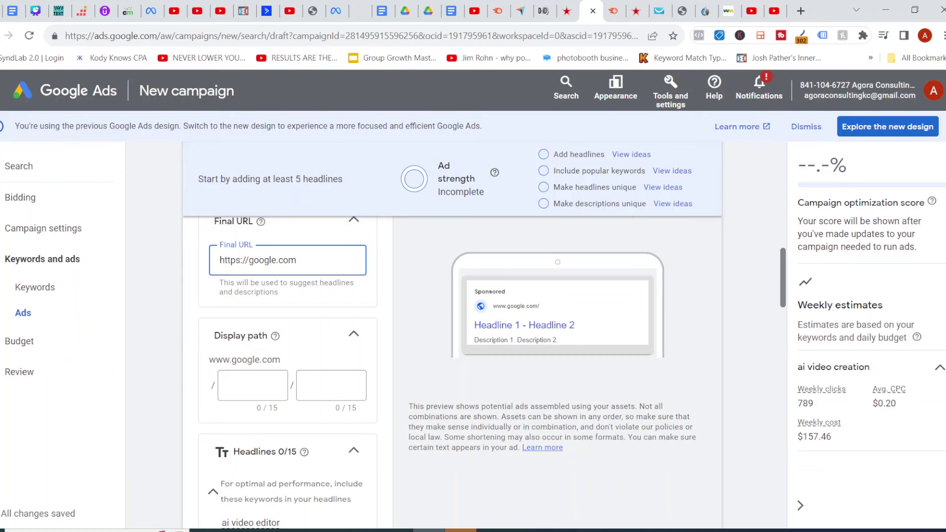
text(/?f98j903)
key(BackSpace)
key(BackSpace)
key(BackSpace)
key(BackSpace)
key(BackSpace)
key(BackSpace)
key(BackSpace)
key(BackSpace)
Enter "how to create ai videos" as the ad's first headline.
scroll(331, 321, down, 2)
scroll(332, 321, up, 2)
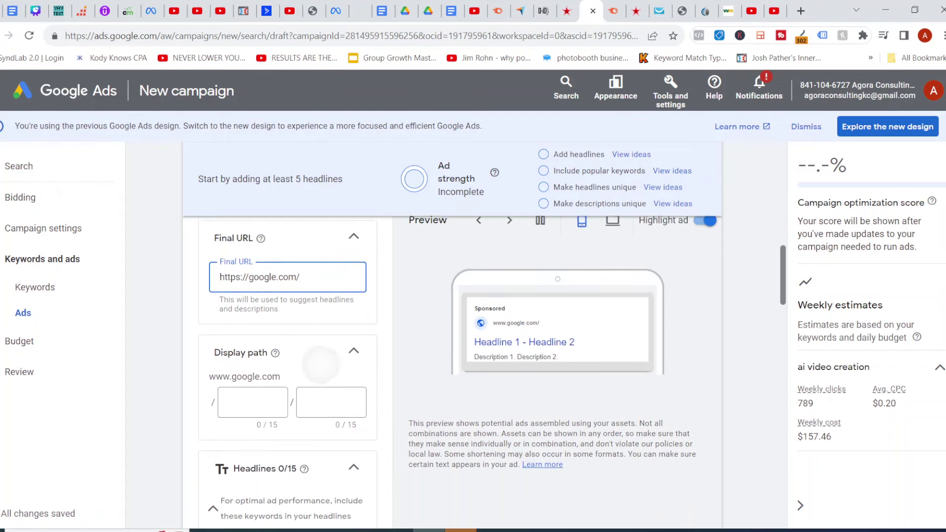
scroll(331, 321, down, 2)
scroll(542, 345, down, 4)
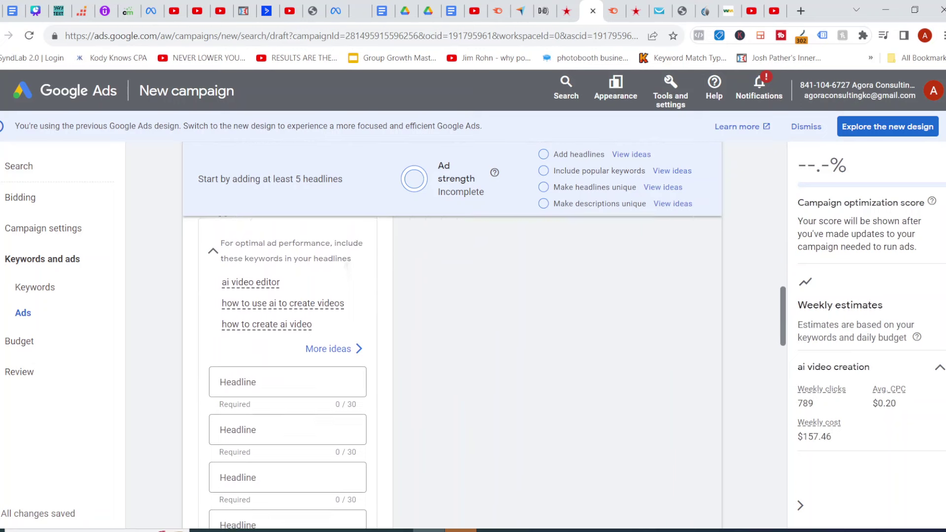
click(319, 351)
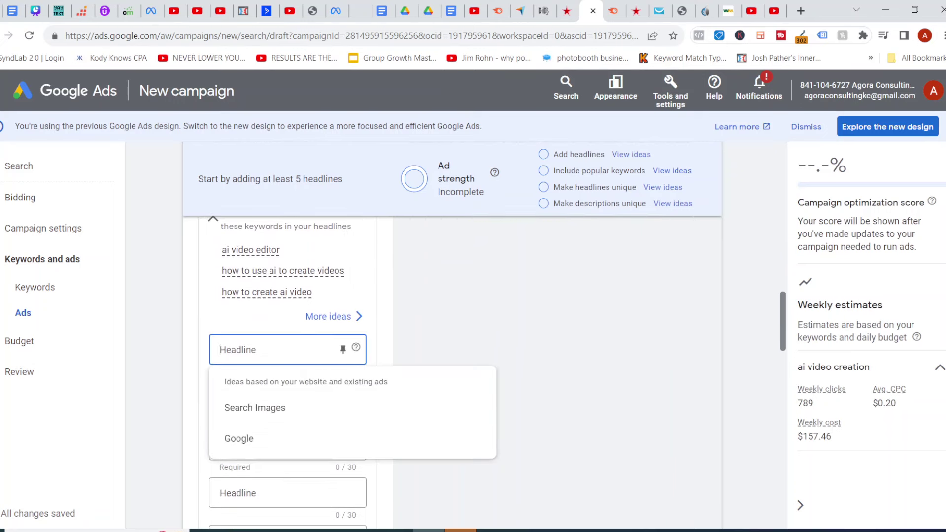
click(386, 327)
scroll(288, 370, down, 1)
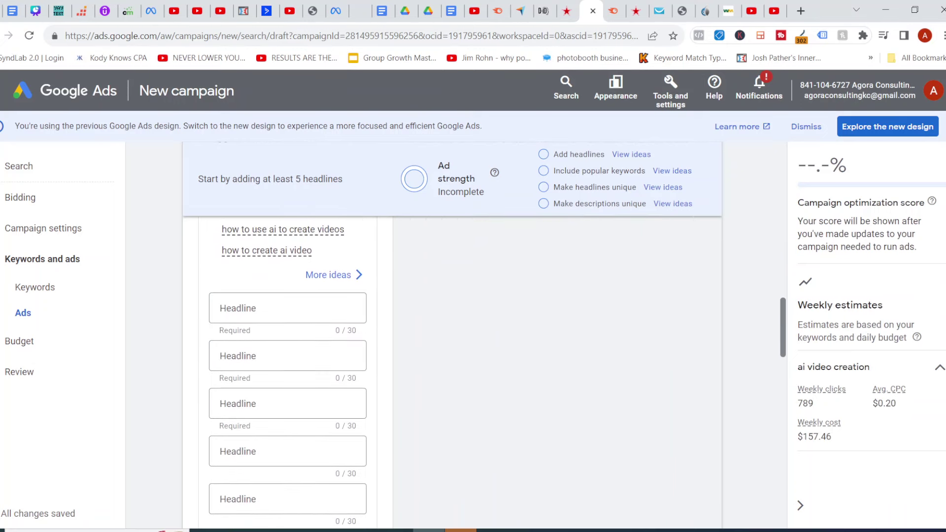
click(343, 308)
click(276, 308)
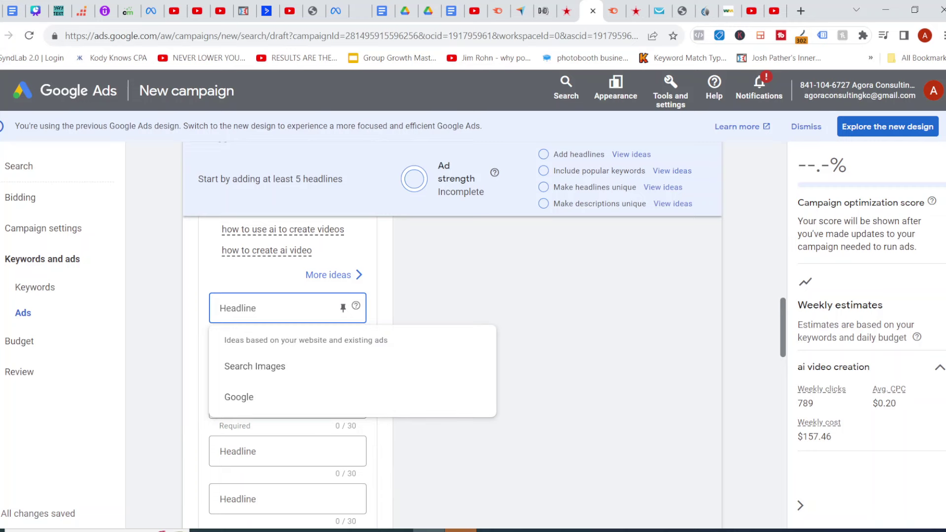
text(how to)
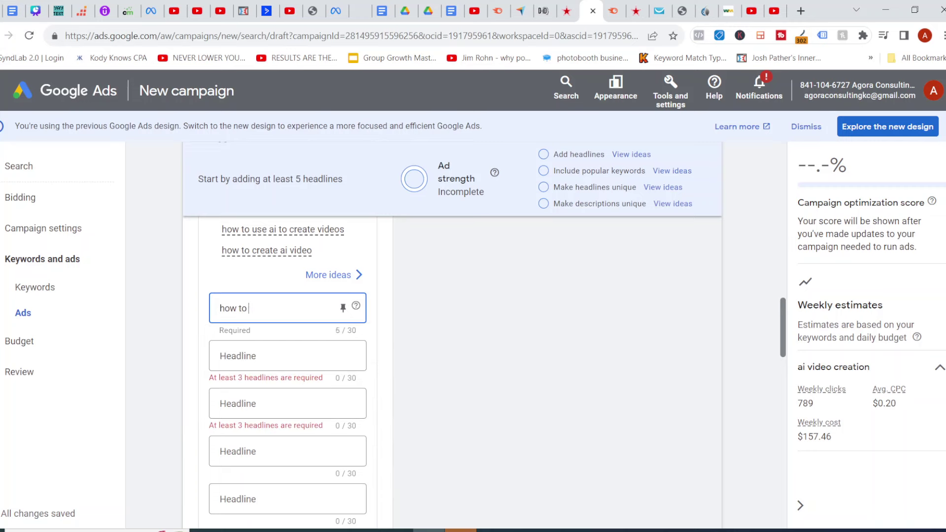
text( create ai videos in secon)
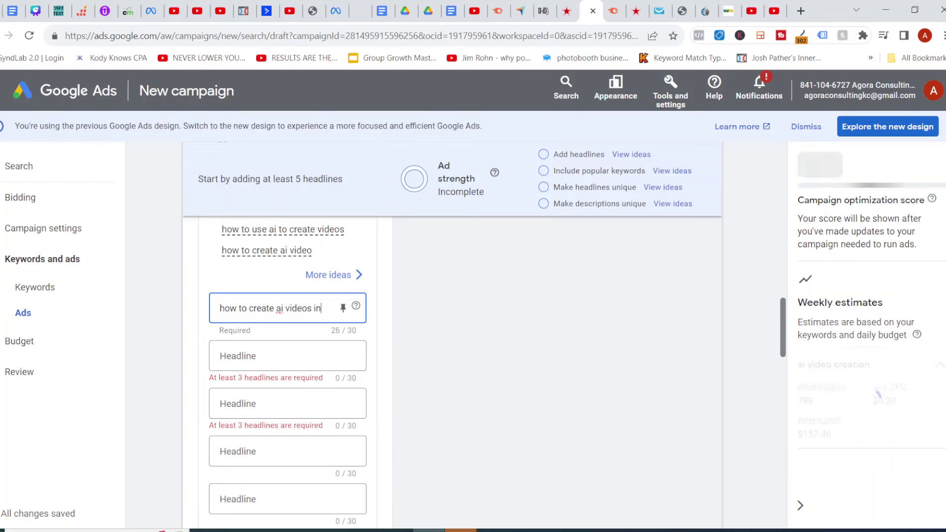
key(BackSpace)
key(BackSpace)
key(BackSpace)
key(BackSpace)
key(BackSpace)
key(BackSpace)
key(BackSpace)
key(BackSpace)
key(BackSpace)
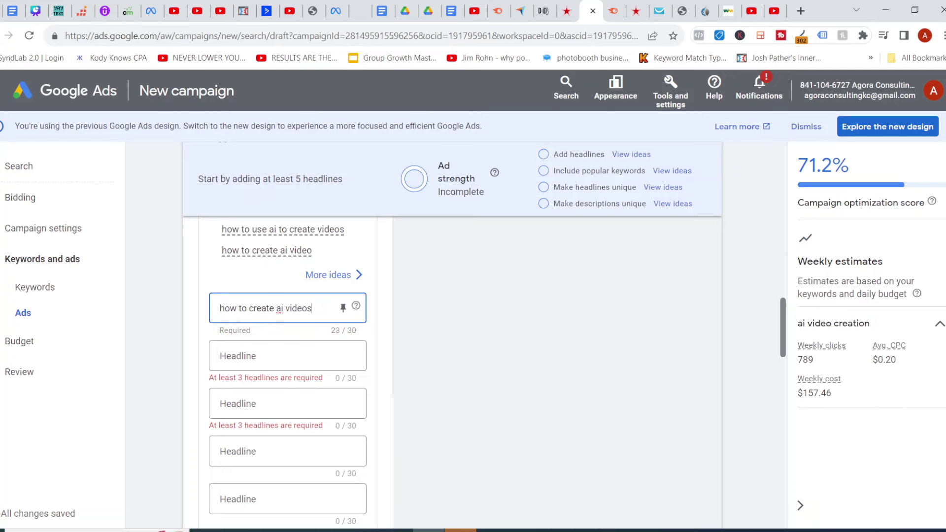
Enter "create ai videos in seconds" as the second headline and go to the third headline.
click(293, 355)
text(create )
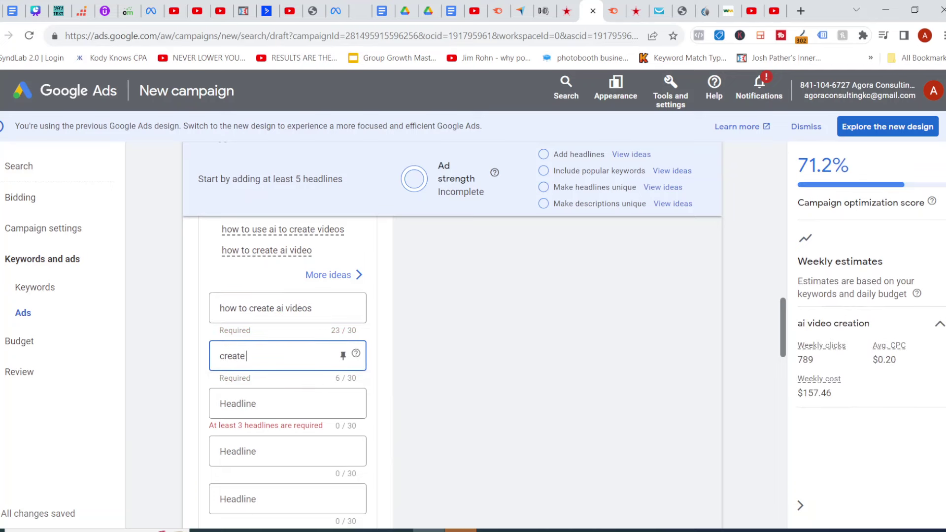
text( ai video)
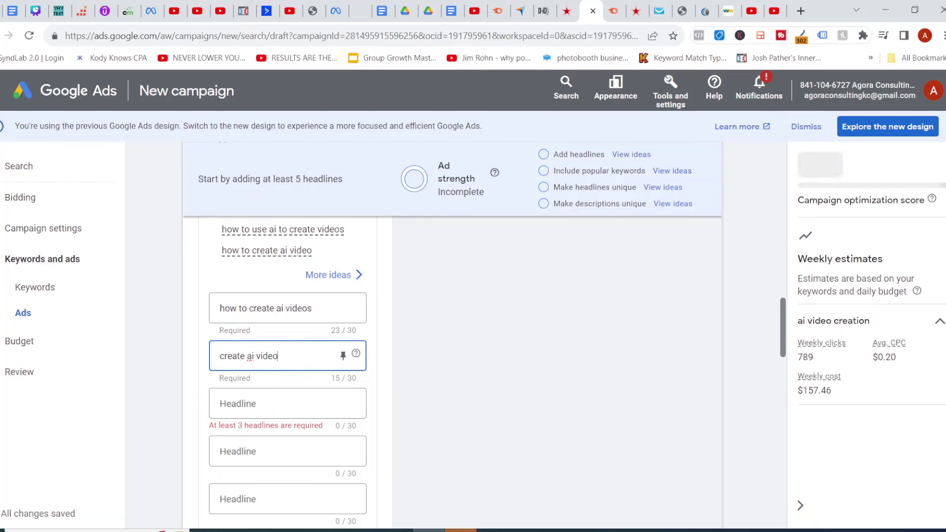
text(s in seconds)
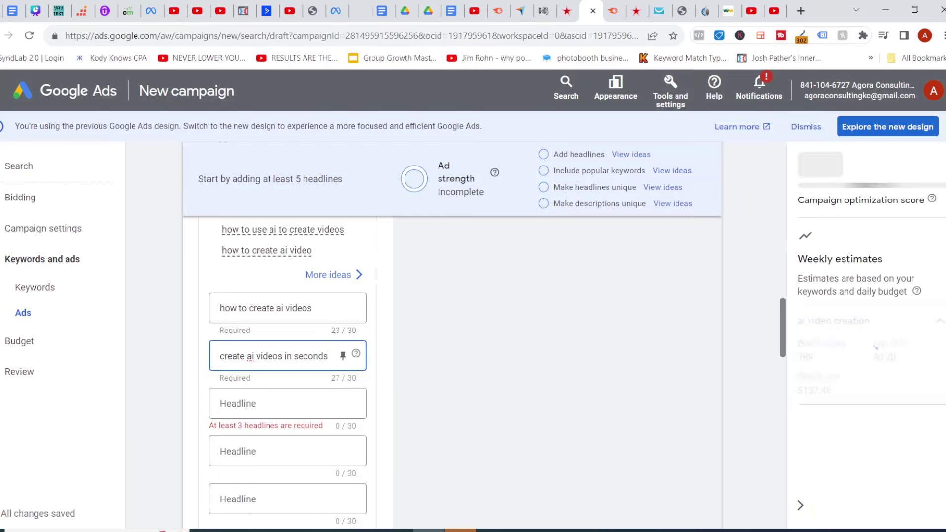
click(288, 404)
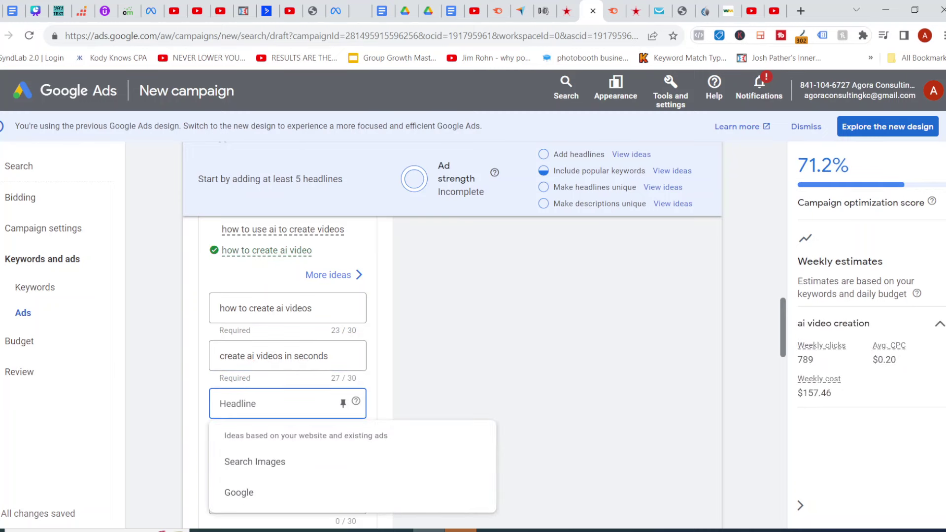
text(edit y)
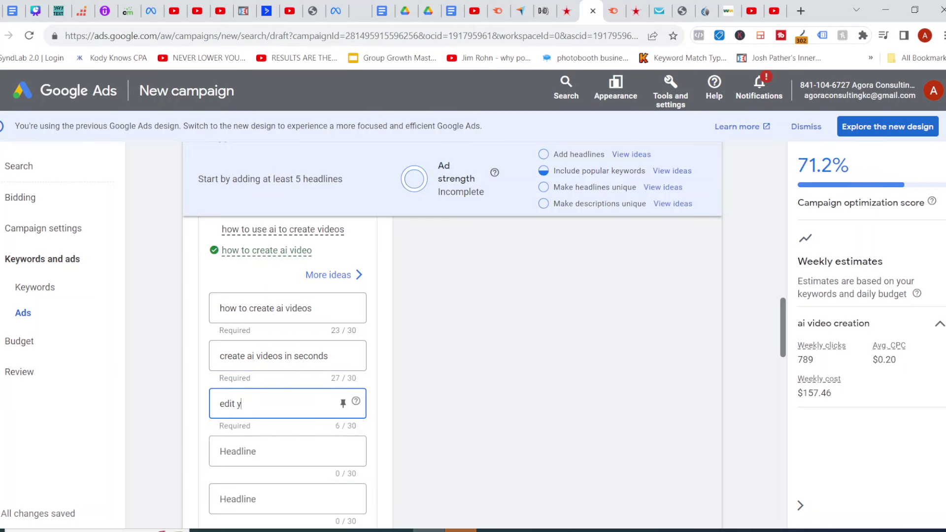
text(our ai videos)
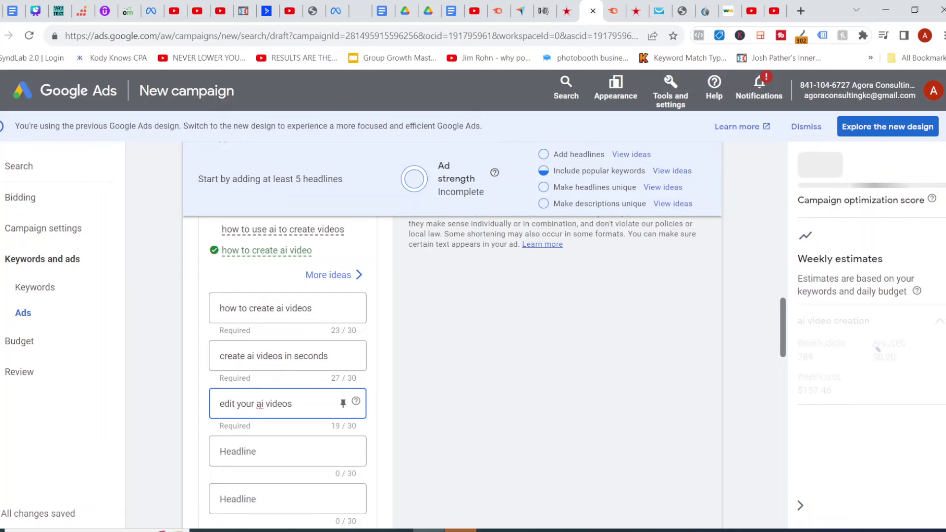
text( - affordable)
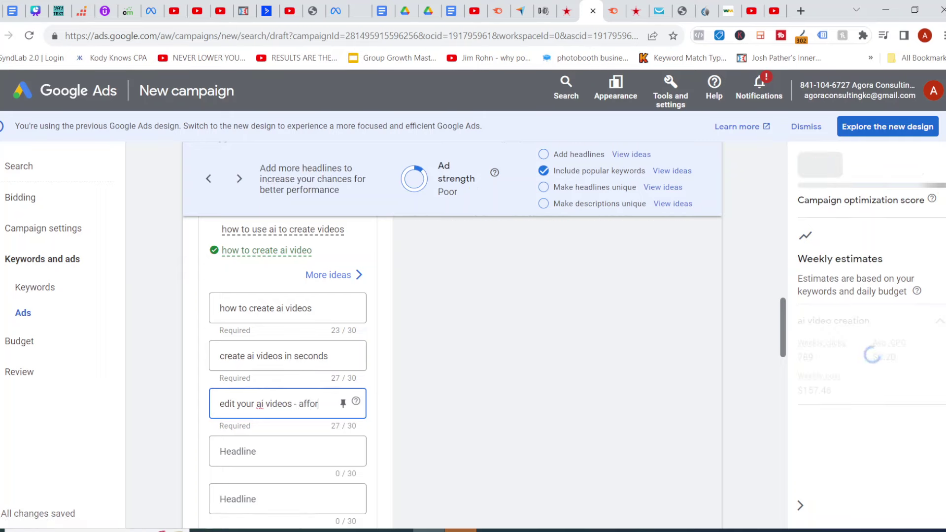
key(BackSpace)
key(BackSpace)
key(BackSpace)
key(BackSpace)
key(BackSpace)
key(BackSpace)
key(BackSpace)
key(BackSpace)
key(BackSpace)
key(BackSpace)
key(BackSpace)
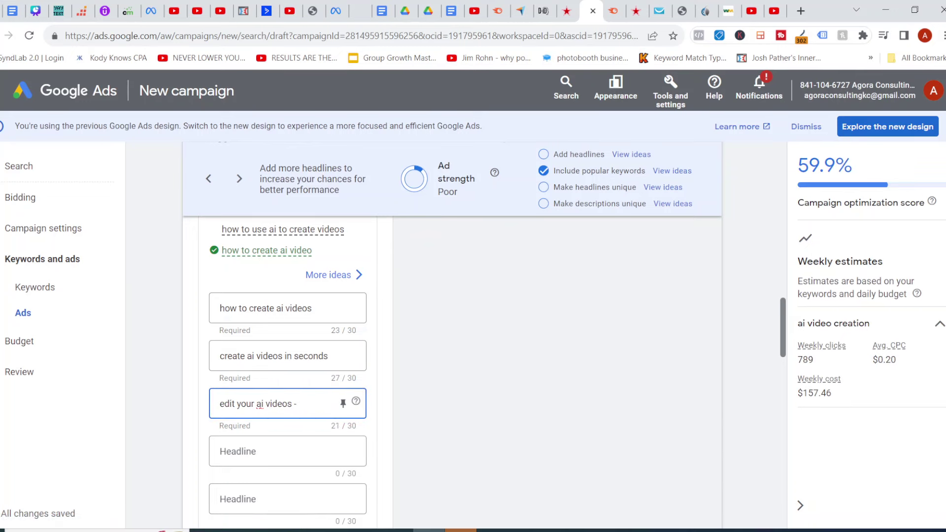
key(BackSpace)
key(BackSpace)
key(BackSpace)
key(BackSpace)
key(BackSpace)
key(BackSpace)
key(BackSpace)
key(BackSpace)
key(BackSpace)
key(BackSpace)
key(BackSpace)
key(BackSpace)
key(BackSpace)
key(BackSpace)
key(BackSpace)
key(BackSpace)
key(BackSpace)
key(BackSpace)
key(BackSpace)
key(BackSpace)
Enter "affordable ai video editor" as the third headline.
text(affordable ai video edit)
text(or)
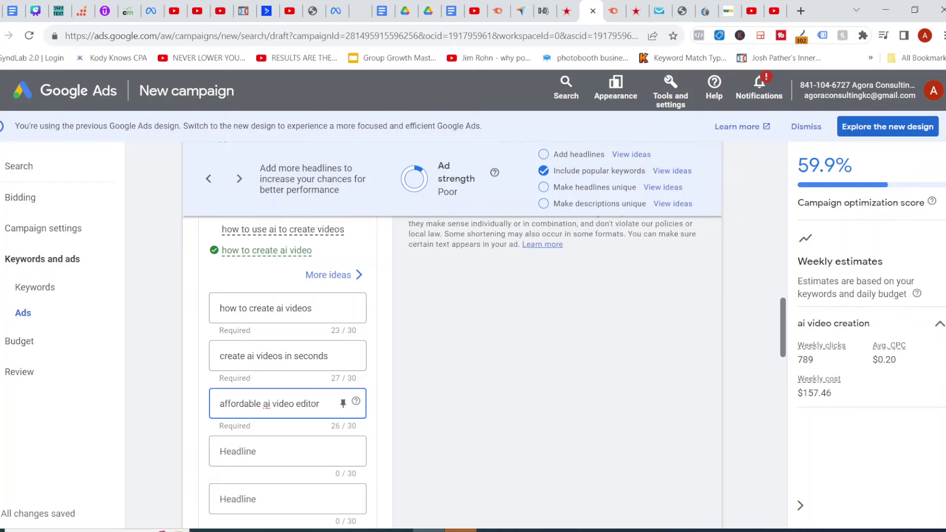
click(243, 403)
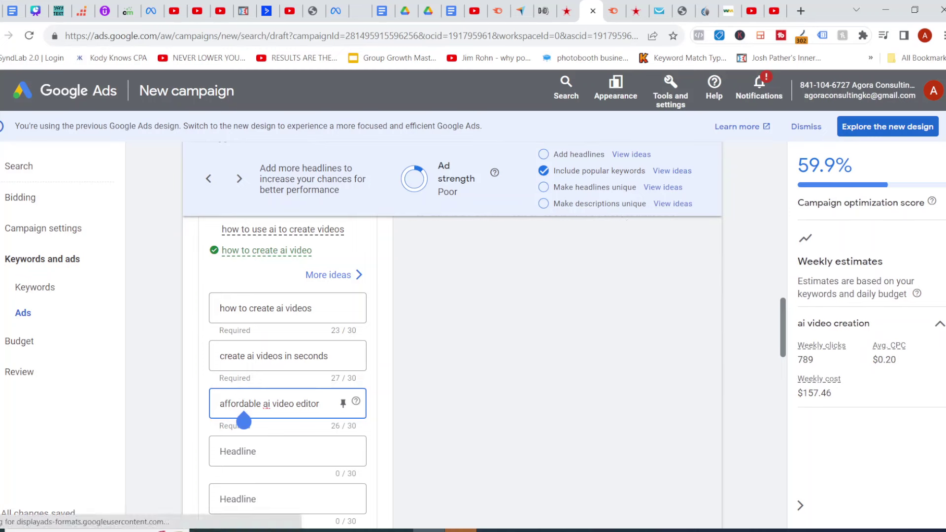
key(Right)
key(Right)
key(shift+Left)
key(shift+Left)
key(shift+Left)
key(shift+Left)
key(shift+Left)
key(shift+Left)
key(shift+Left)
key(shift+Left)
key(shift+Left)
key(shift+Left)
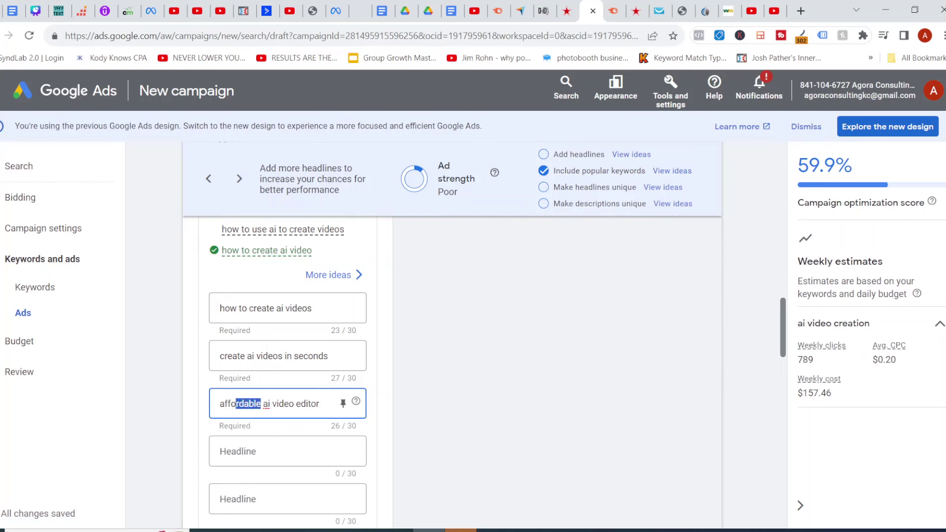
key(Left)
scroll(453, 372, up, 2)
scroll(453, 372, down, 3)
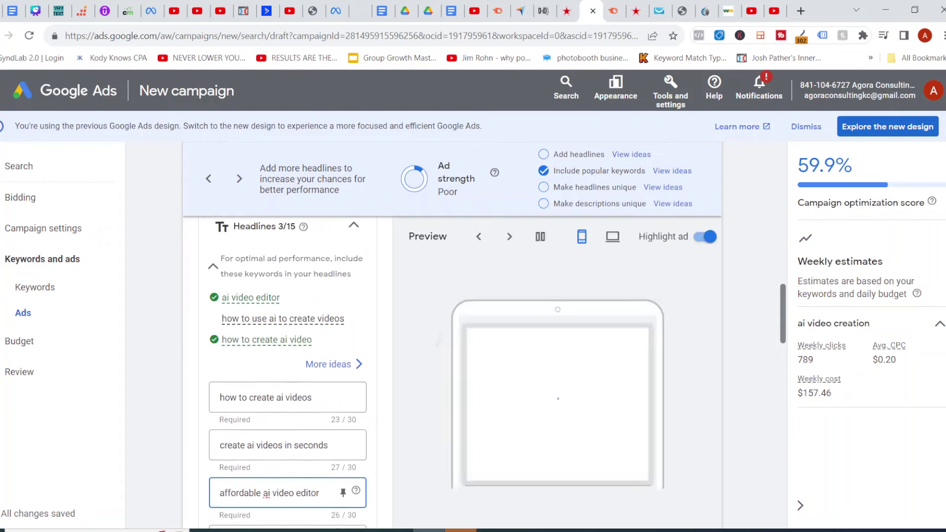
scroll(288, 345, down, 3)
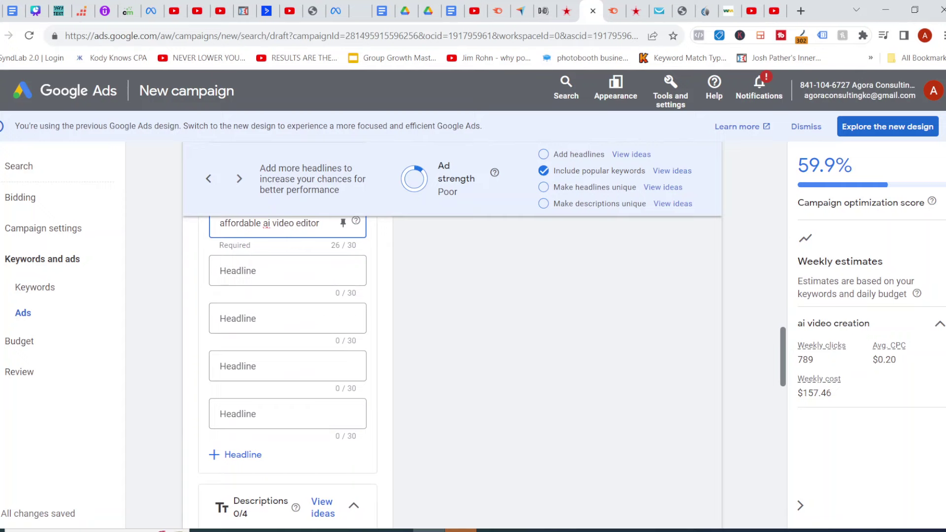
scroll(288, 345, down, 4)
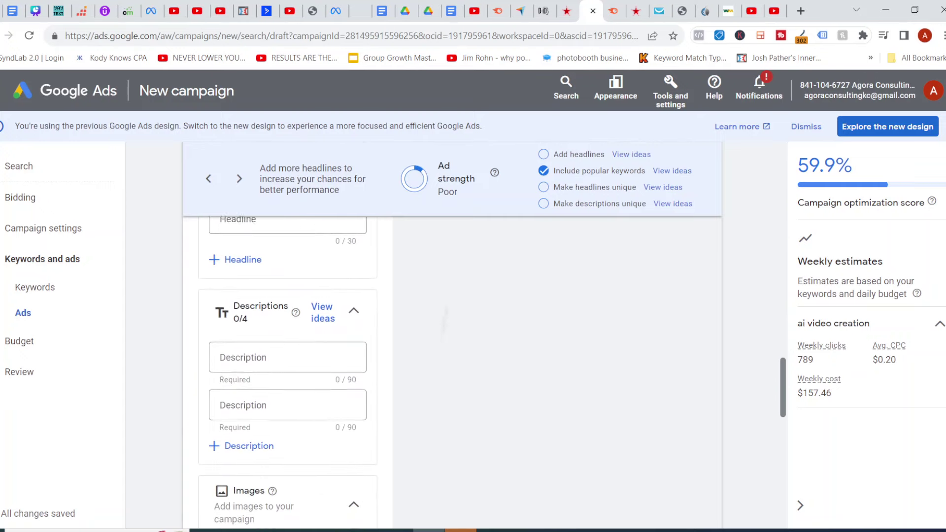
click(323, 334)
scroll(323, 333, down, 1)
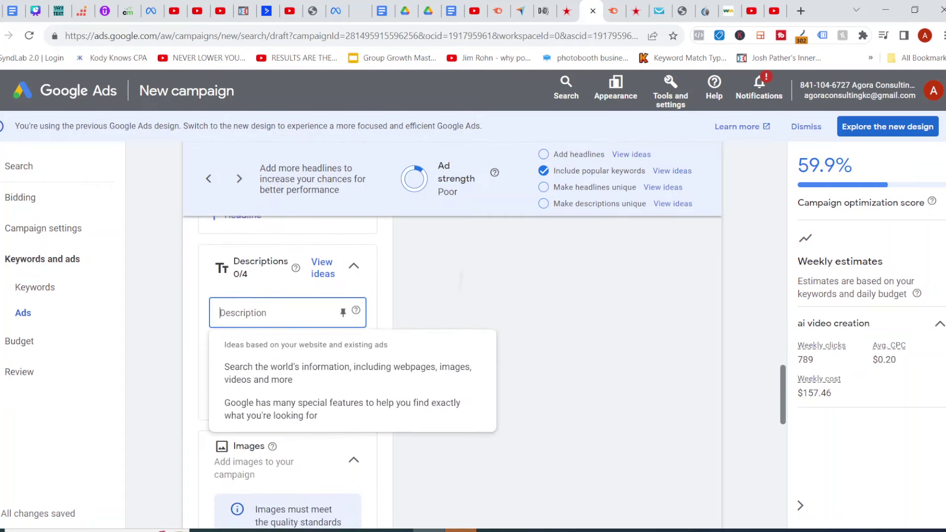
click(288, 289)
scroll(288, 340, up, 5)
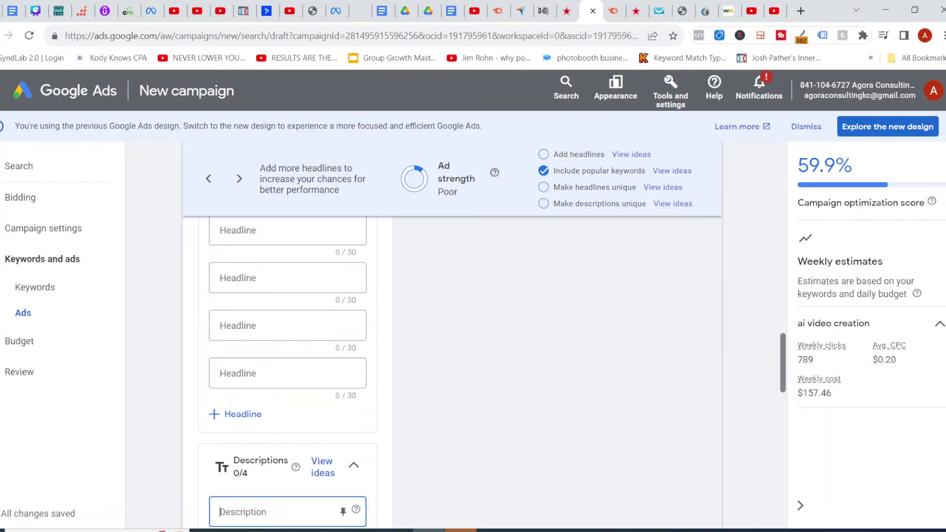
Enter "best ai video editor" as the ad's fourth headline.
click(288, 312)
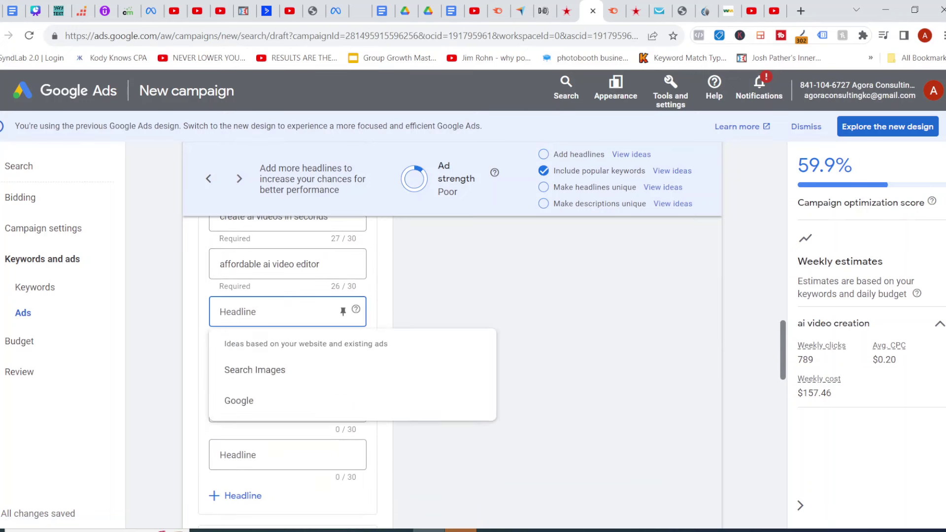
text(best)
key(BackSpace)
key(BackSpace)
text(st ai video)
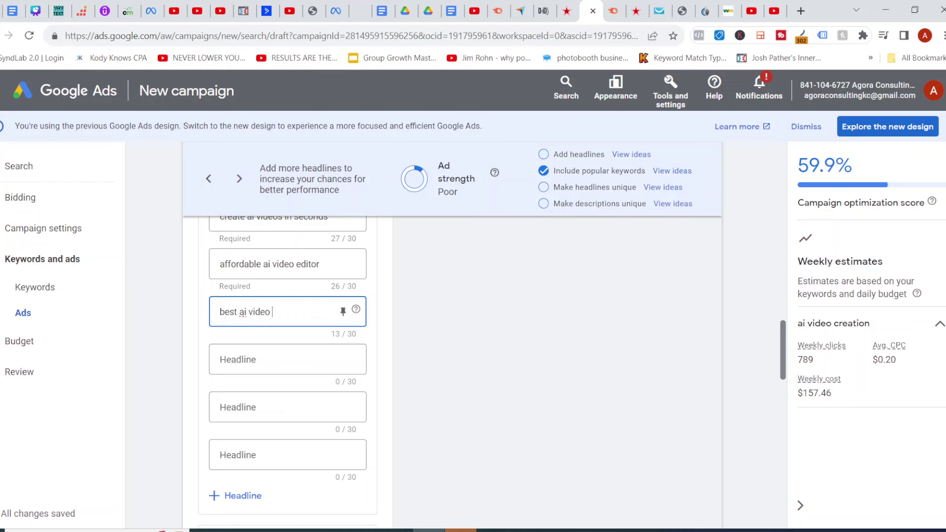
text( edit)
text(or)
text( and creator)
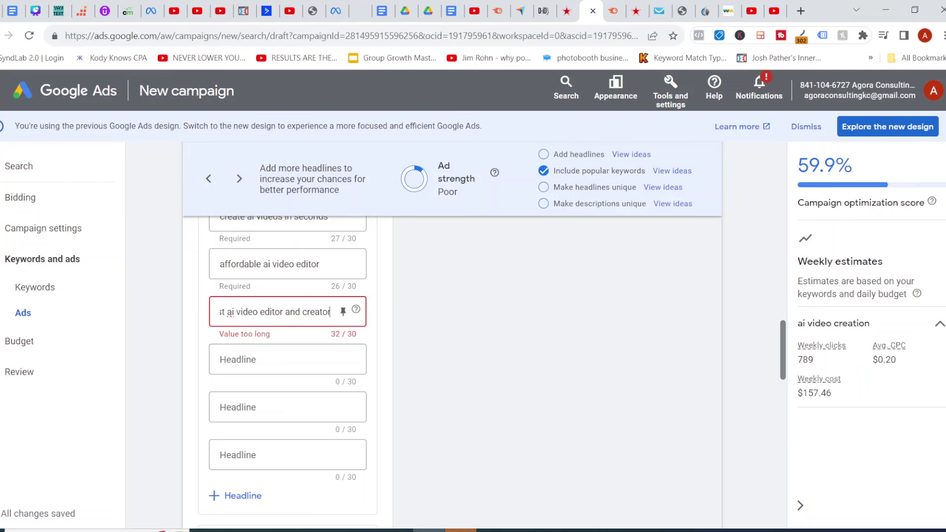
key(BackSpace)
key(BackSpace)
key(BackSpace)
key(BackSpace)
key(BackSpace)
key(BackSpace)
key(BackSpace)
key(BackSpace)
key(BackSpace)
key(BackSpace)
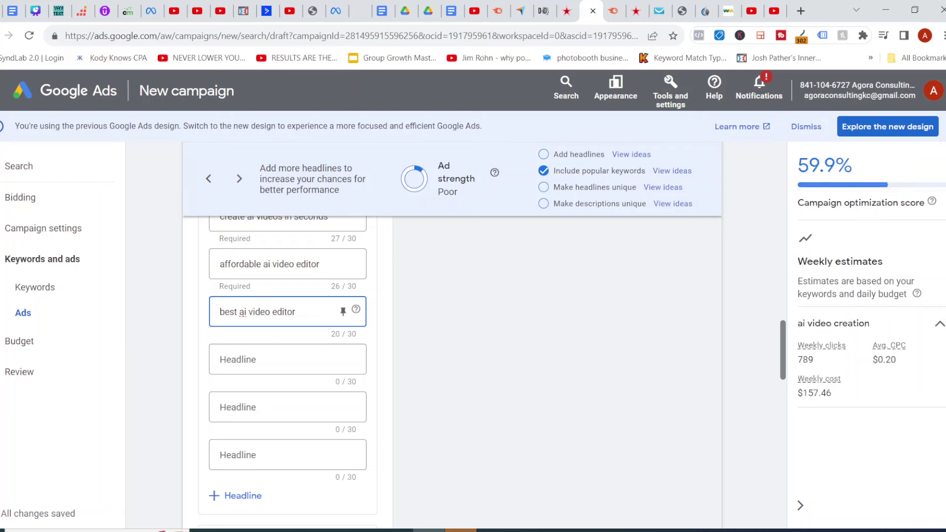
Enter "create your ai videos in a snap of a finger with this cutting edge software" as the ad's first description.
scroll(288, 345, down, 3)
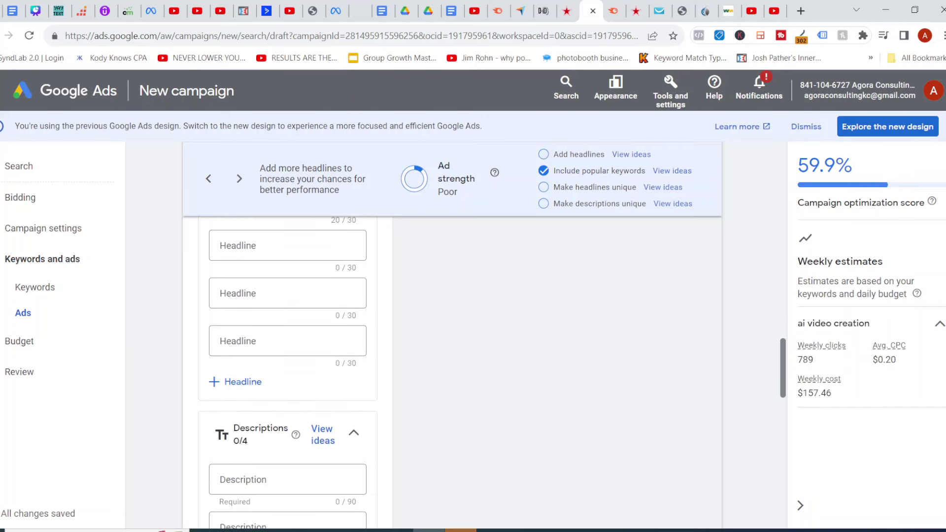
scroll(287, 373, down, 2)
click(288, 383)
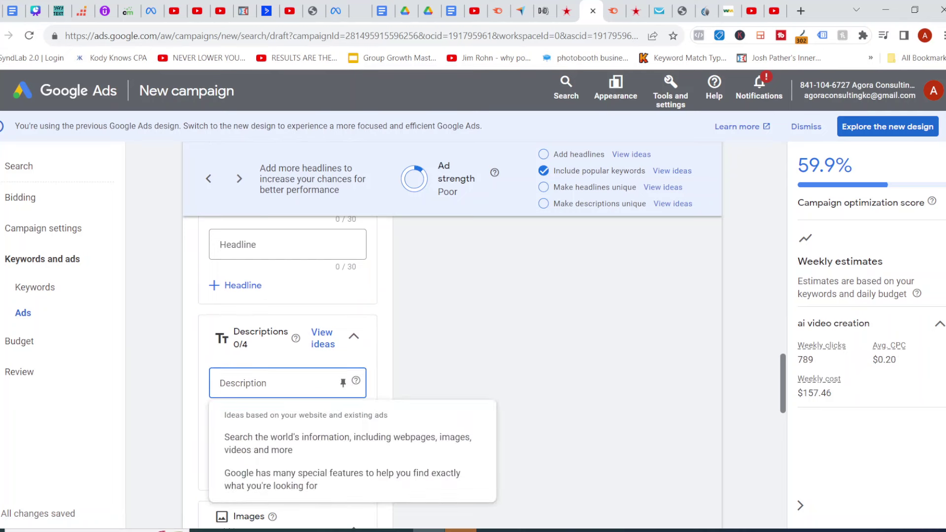
text(create your)
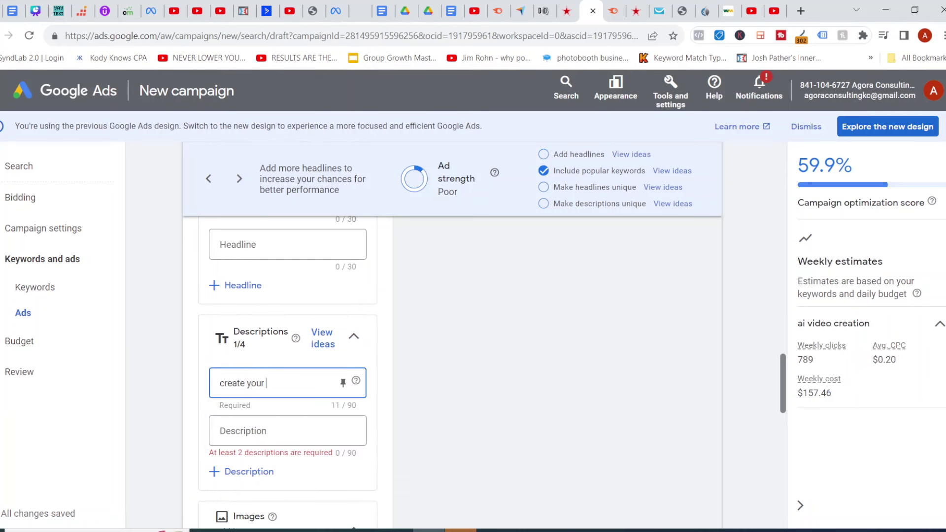
text( ai videos in a snap of)
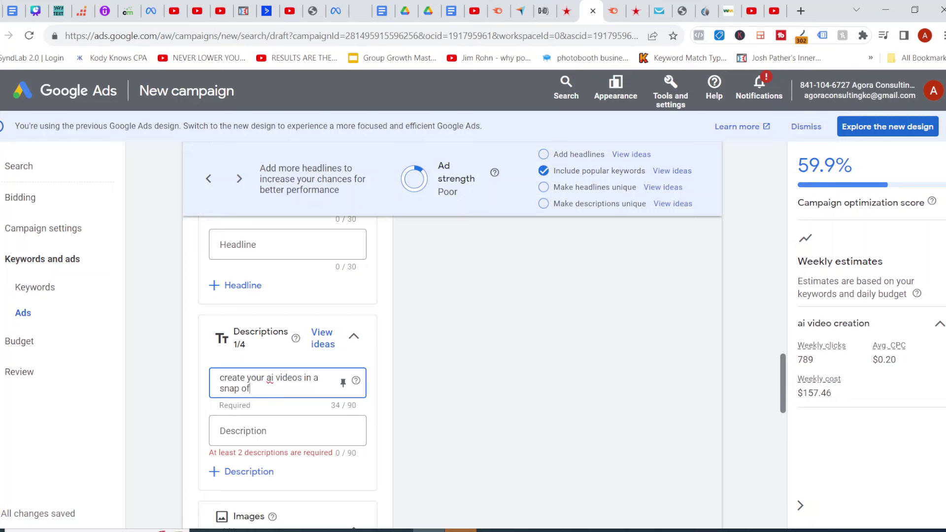
text( a finger with this cu)
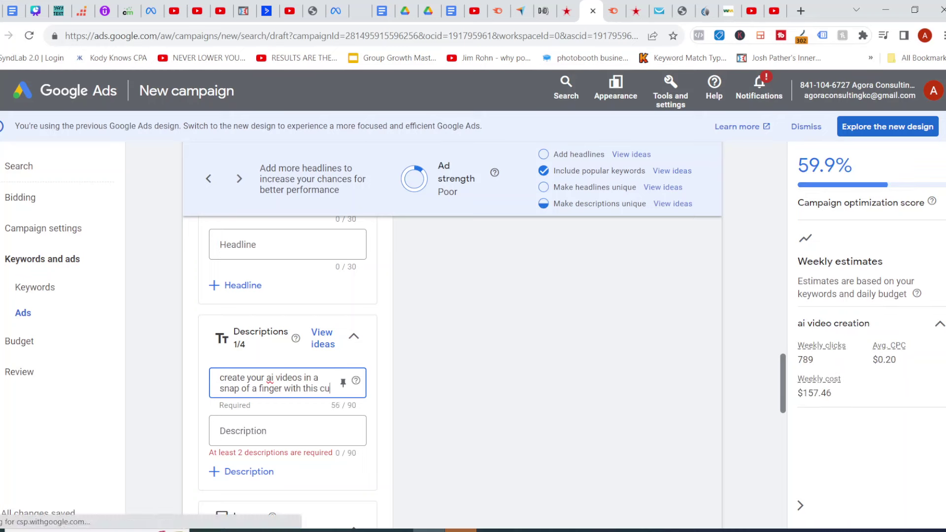
text(tting edge)
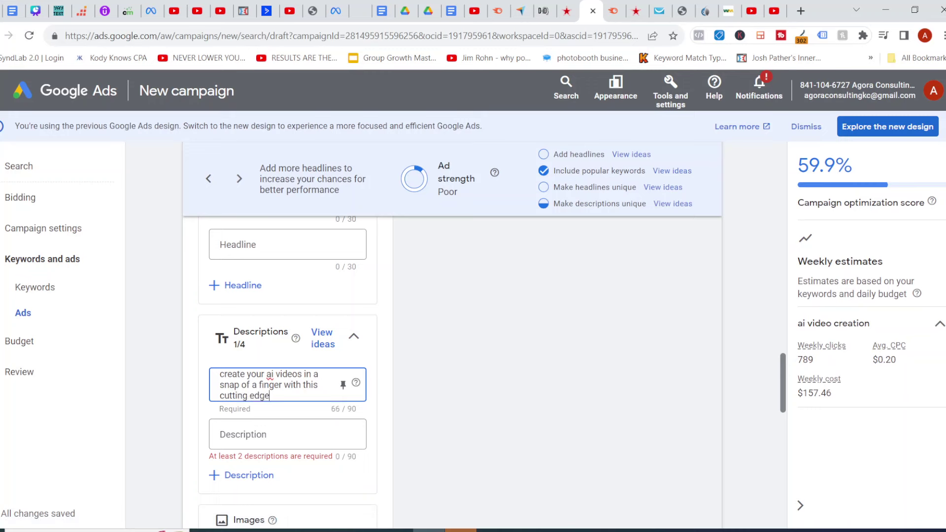
text( software)
Enter "You can't beat this price for the best ai video editor on the market. Generate unlimited" as the second description.
click(261, 434)
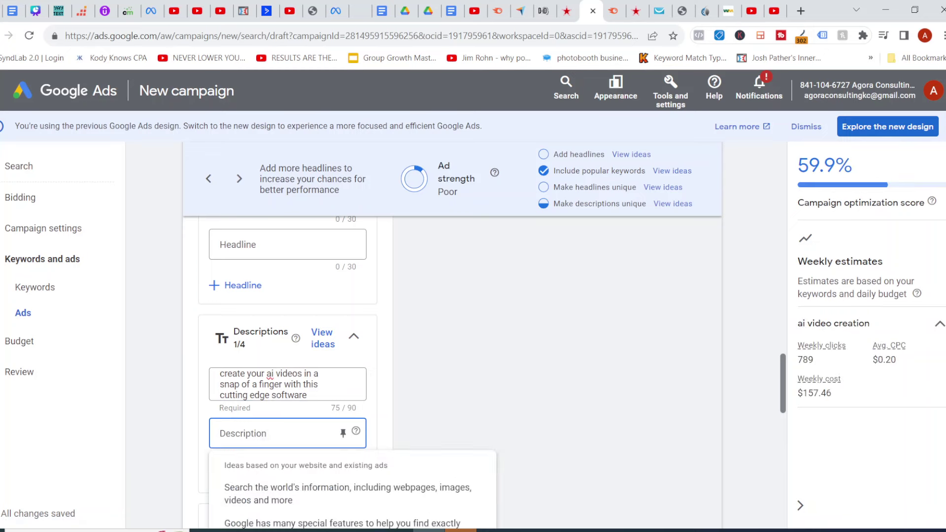
text(You can't bea)
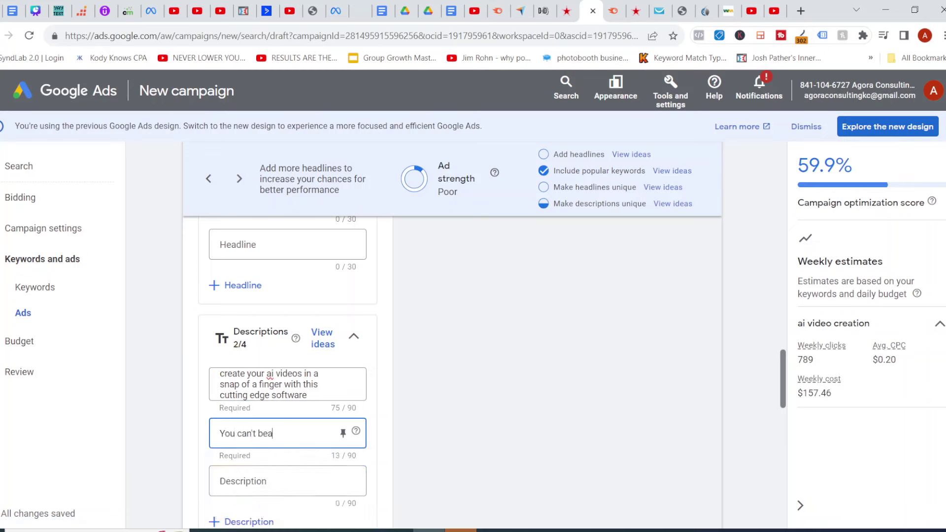
text(t this price for the best a)
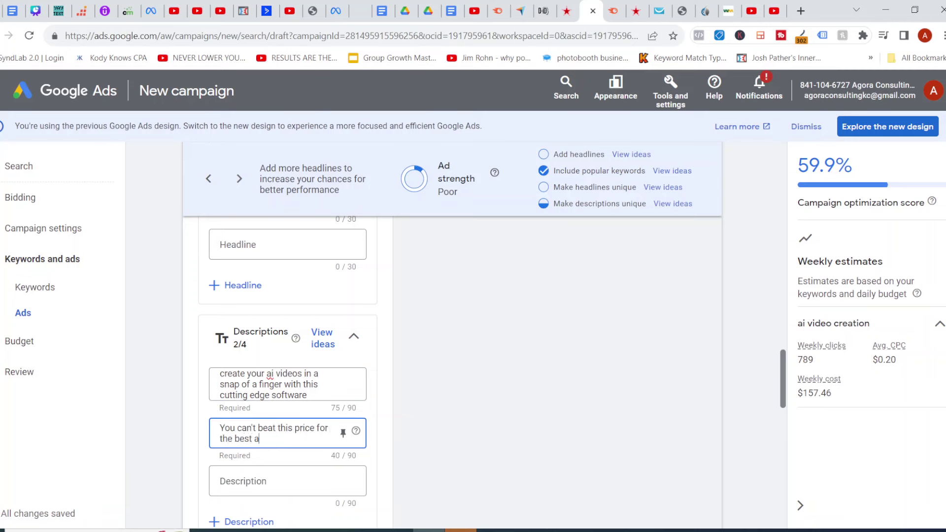
text(i video)
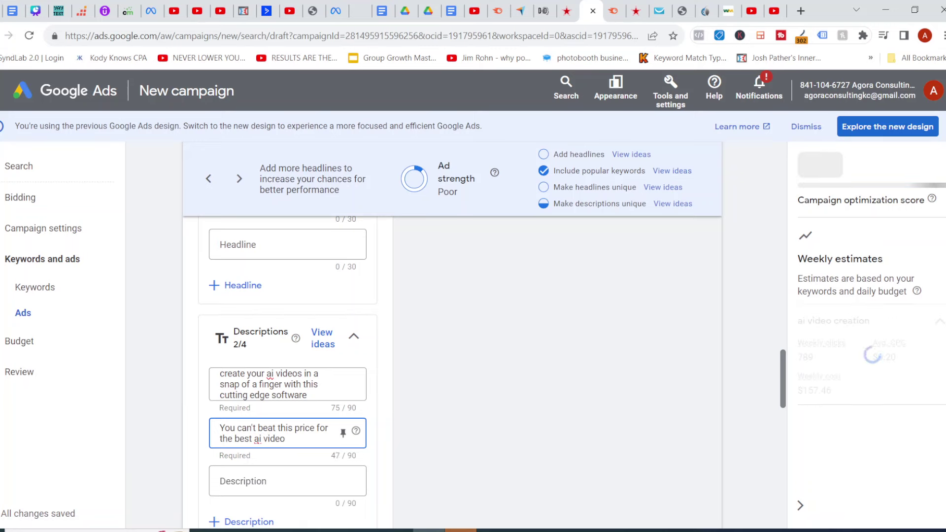
text( editor on the ma)
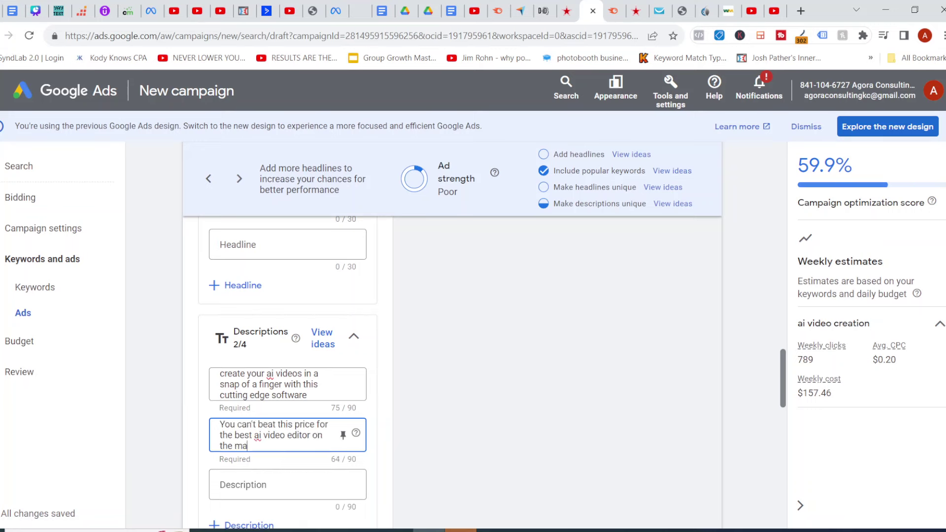
text(rket. Generate a)
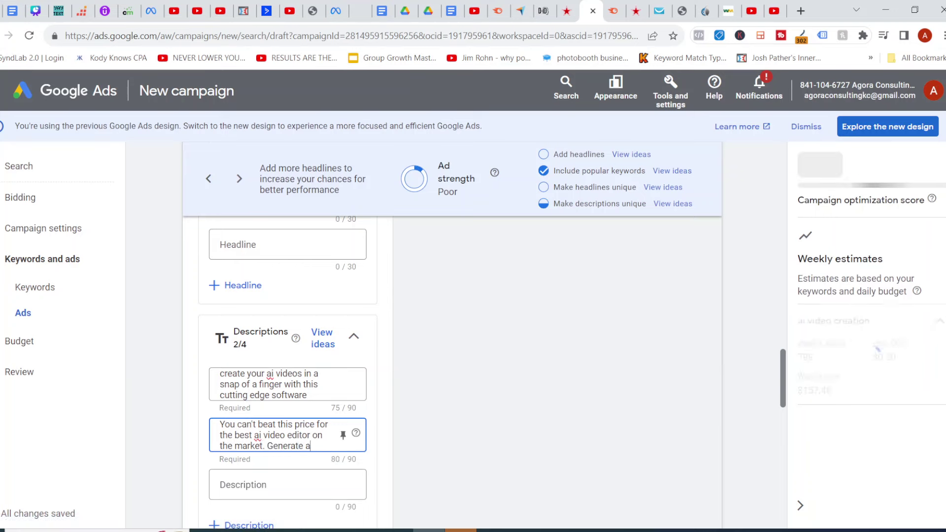
key(BackSpace)
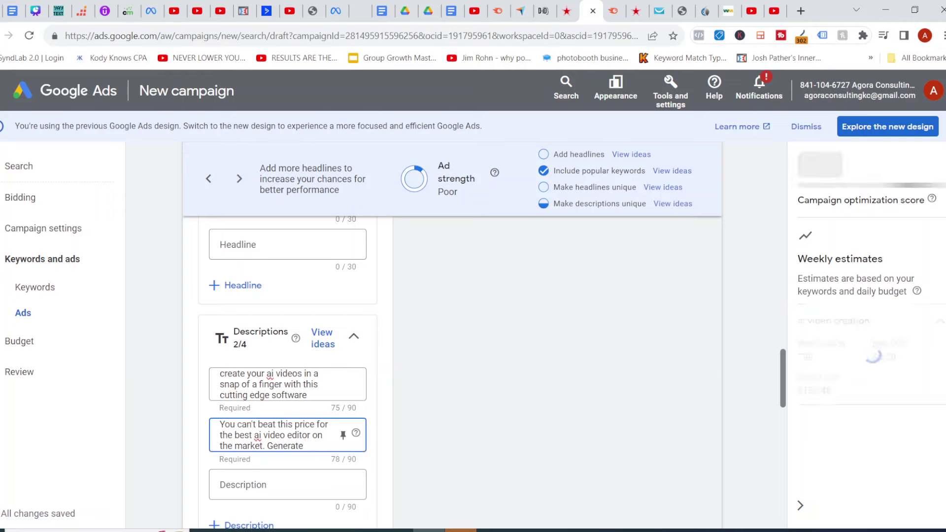
text(unlimited)
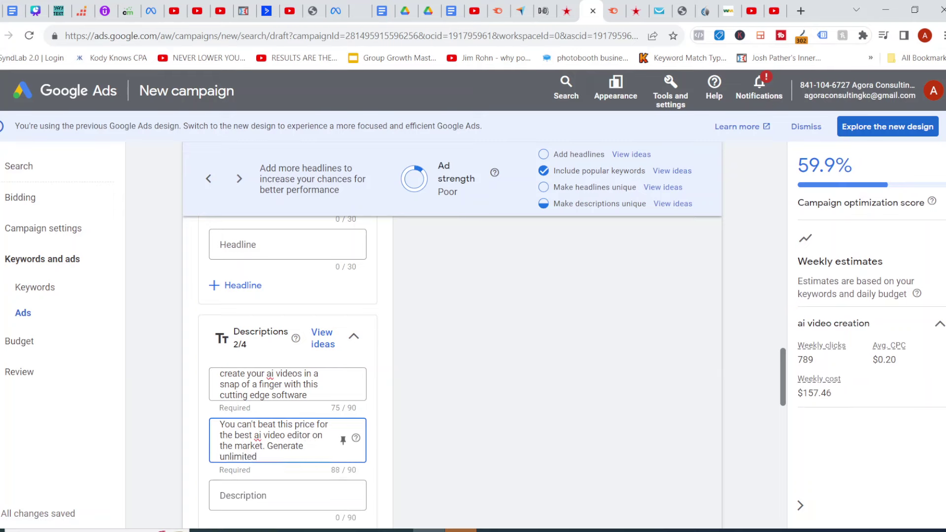
text( videos)
key(BackSpace)
key(BackSpace)
key(BackSpace)
key(BackSpace)
key(BackSpace)
key(BackSpace)
key(BackSpace)
scroll(288, 345, down, 2)
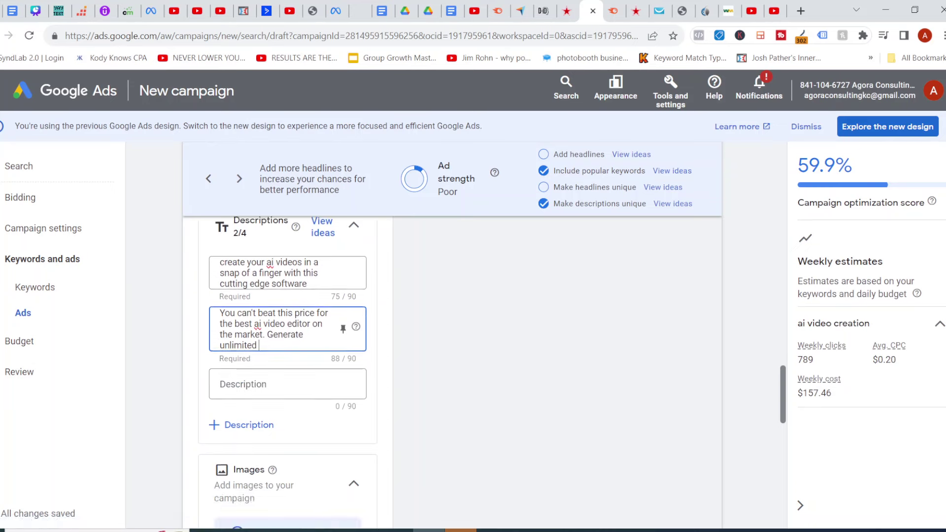
Replace the closing words "Generate unlimited" of the second description with "Unlimited amount.".
key(BackSpace)
key(BackSpace)
key(BackSpace)
key(BackSpace)
key(BackSpace)
key(BackSpace)
key(BackSpace)
key(BackSpace)
key(BackSpace)
key(BackSpace)
key(BackSpace)
key(BackSpace)
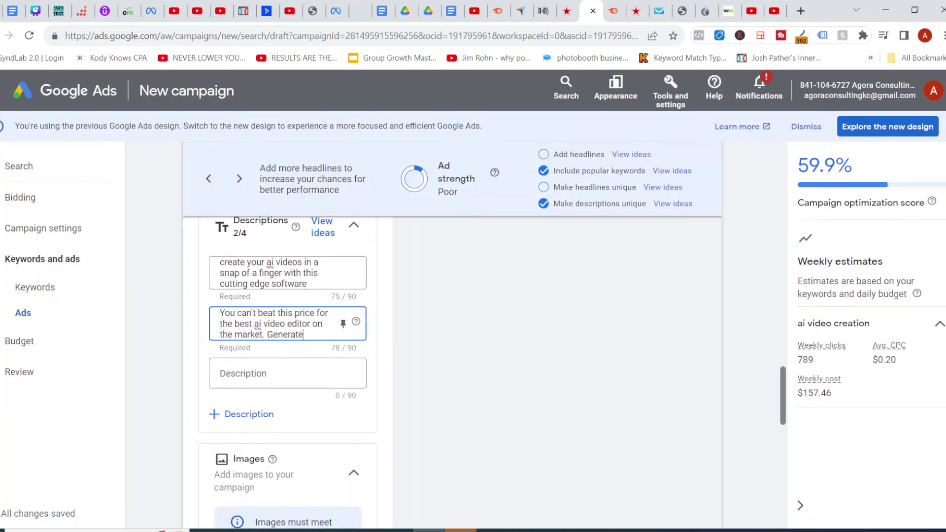
key(BackSpace)
key(BackSpace)
key(BackSpace)
key(BackSpace)
key(BackSpace)
key(BackSpace)
text(U)
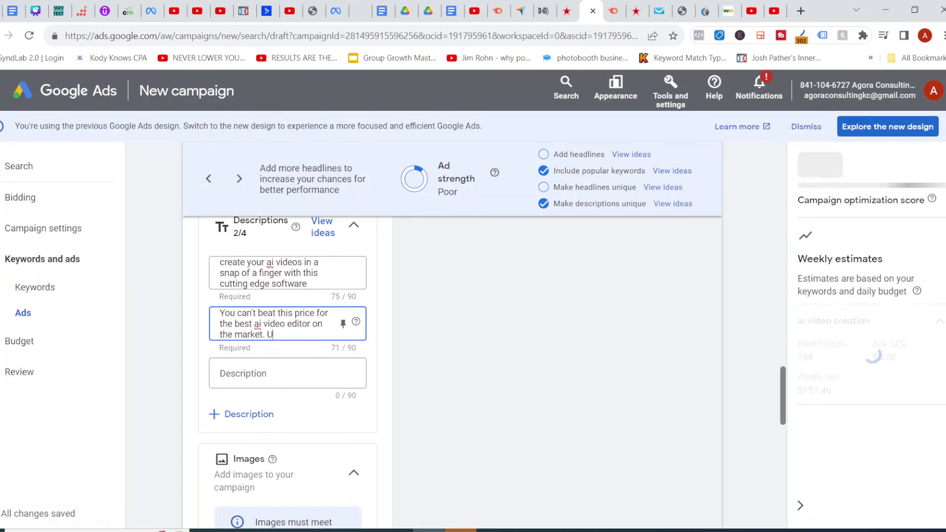
text(nlimited amount)
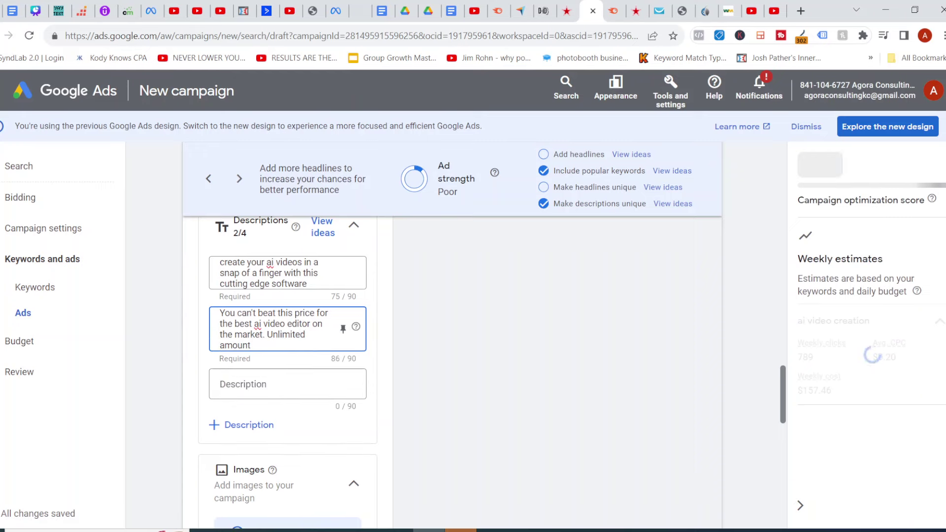
text(.)
Go through several headline and description combinations in the ad's mobile preview.
scroll(288, 373, down, 2)
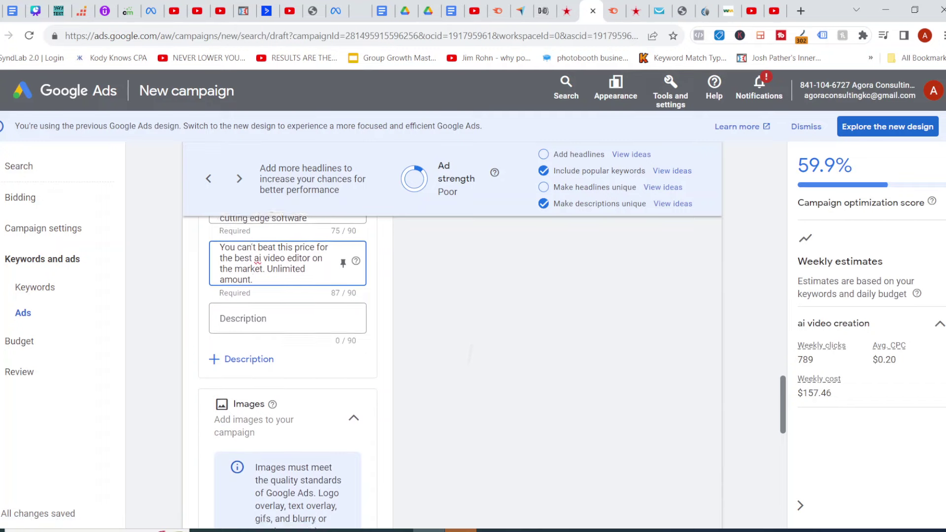
scroll(288, 372, up, 3)
scroll(287, 345, up, 10)
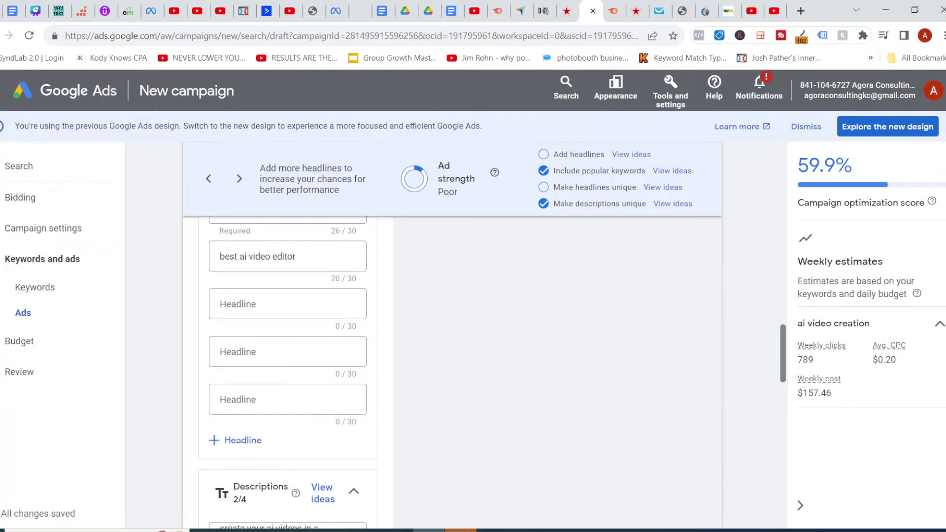
scroll(288, 345, up, 4)
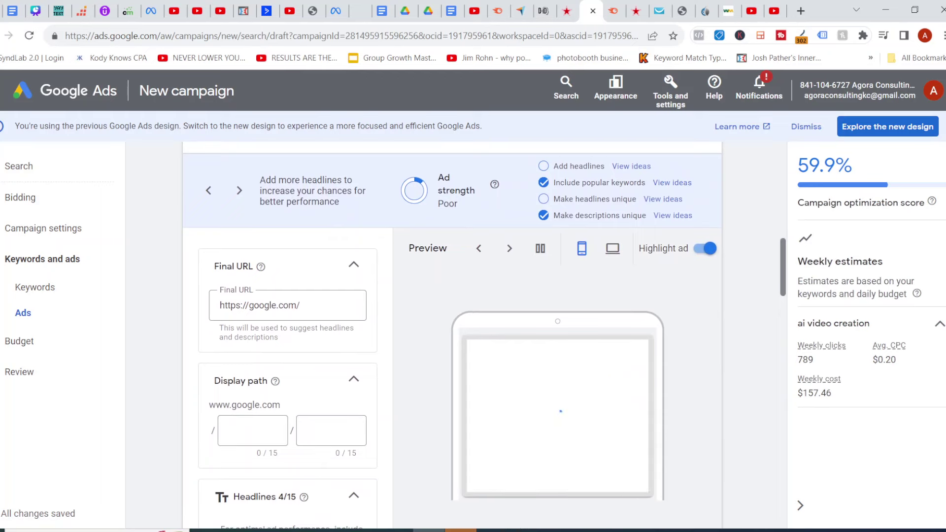
click(510, 248)
click(510, 248)
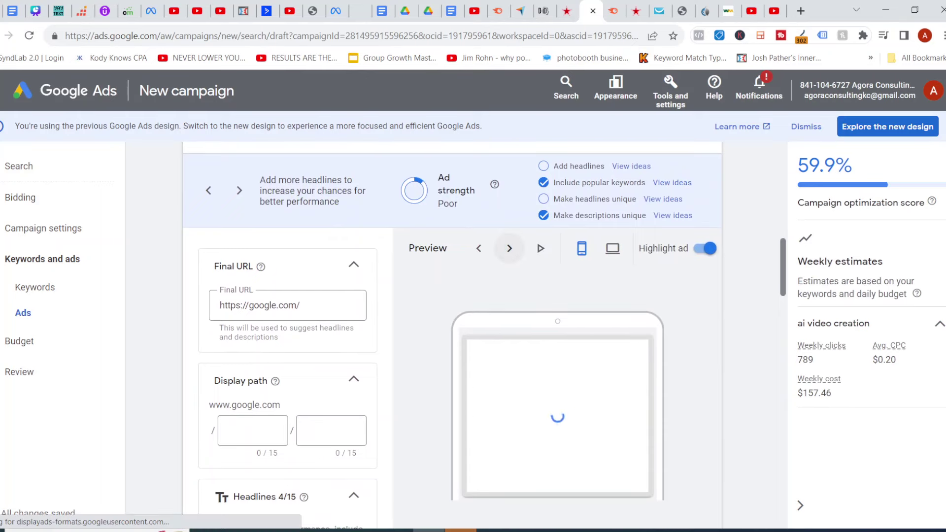
click(510, 249)
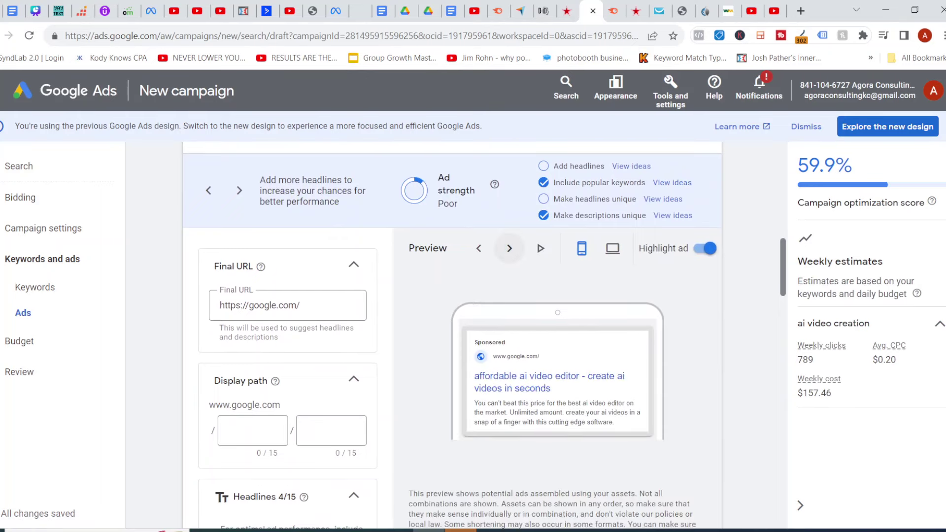
click(510, 248)
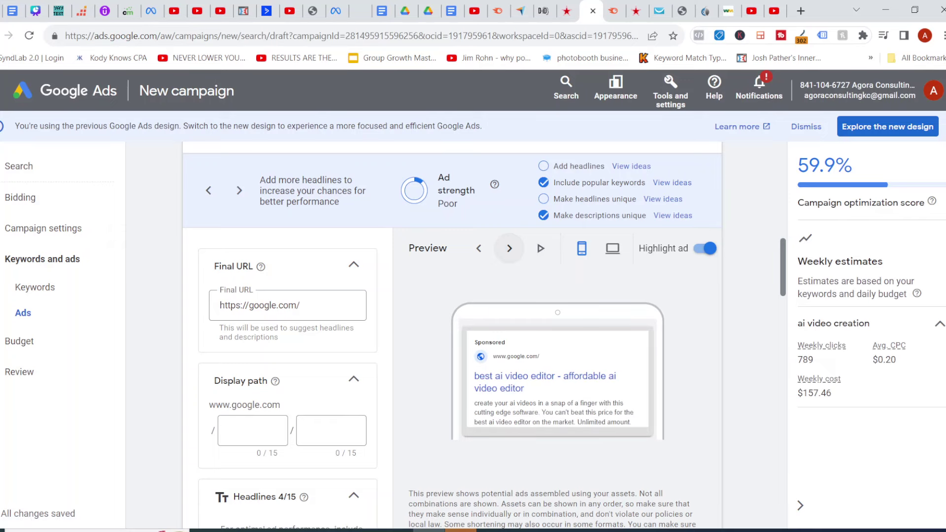
scroll(509, 249, down, 5)
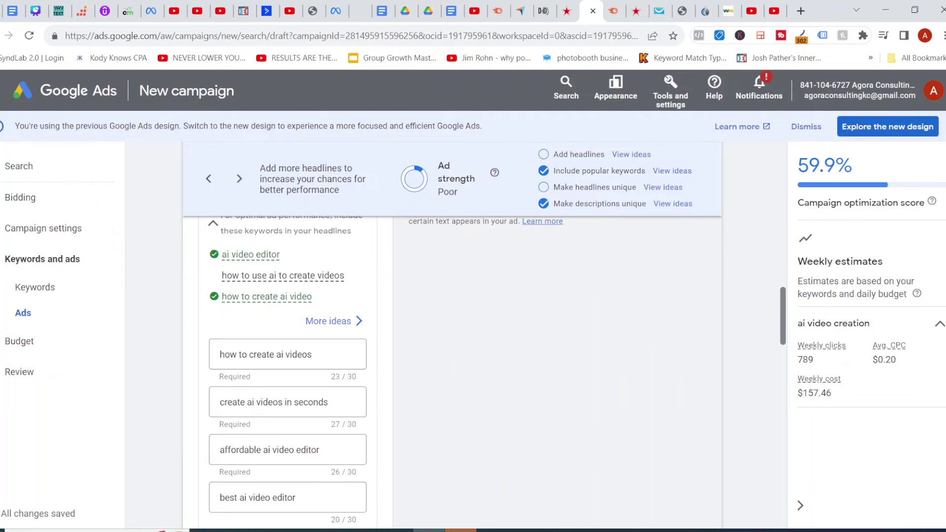
Leave the remaining ad assets empty and continue from the ad setup to the campaign's budget settings.
scroll(510, 249, down, 7)
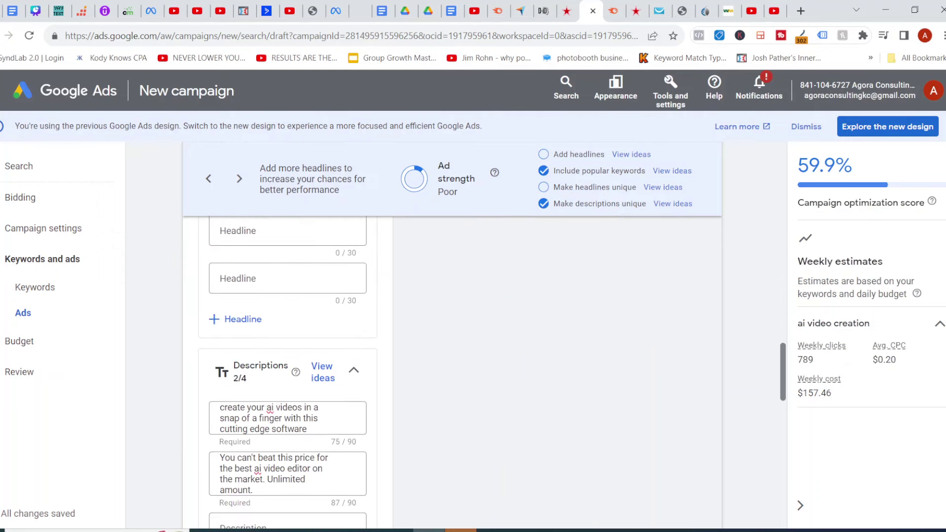
scroll(510, 248, down, 9)
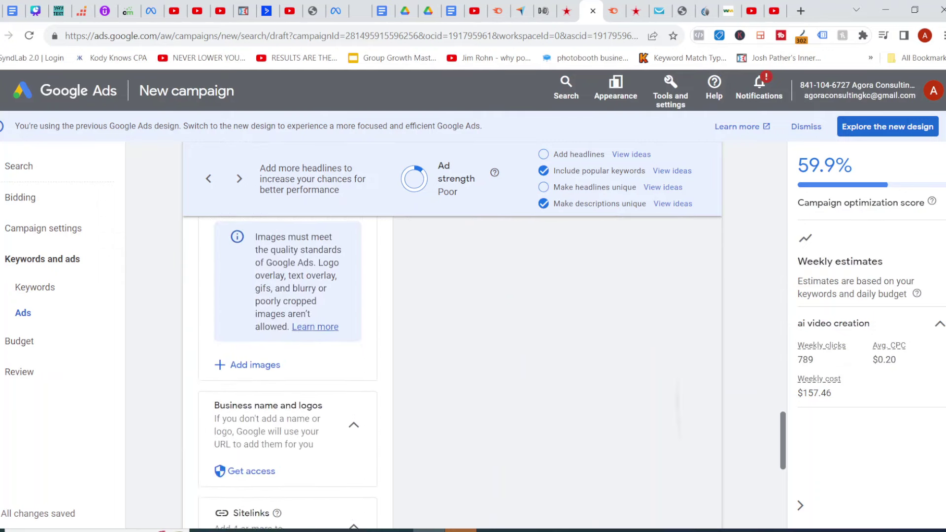
scroll(510, 248, down, 8)
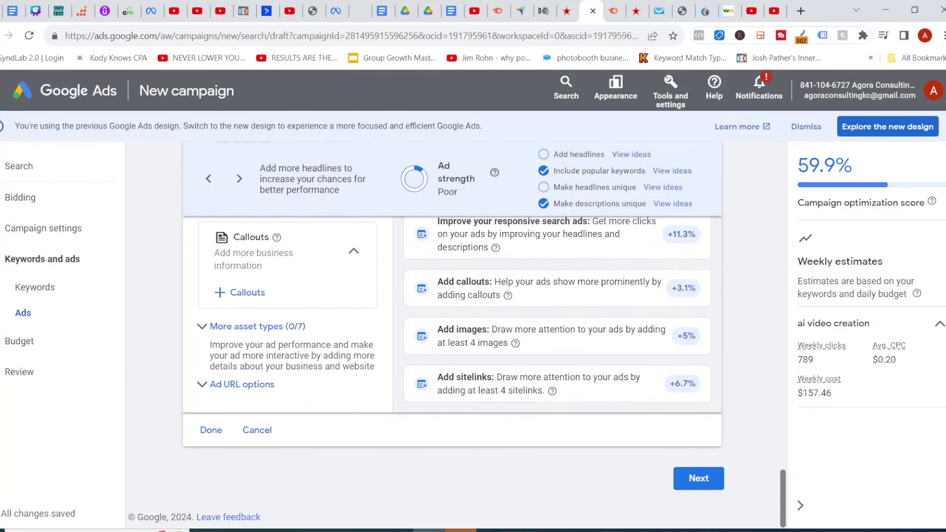
click(699, 478)
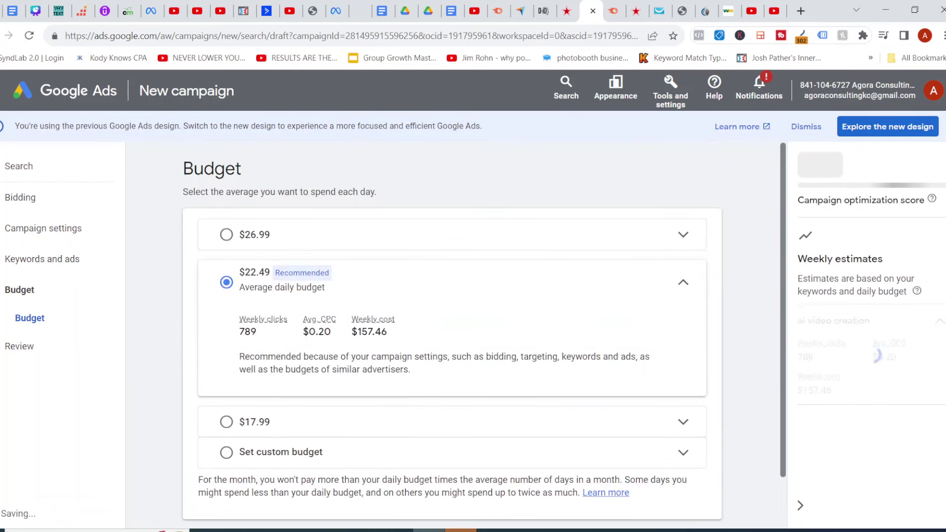
Choose a custom budget for the campaign and set its average daily amount to $1.00.
scroll(452, 335, down, 2)
scroll(452, 311, down, 1)
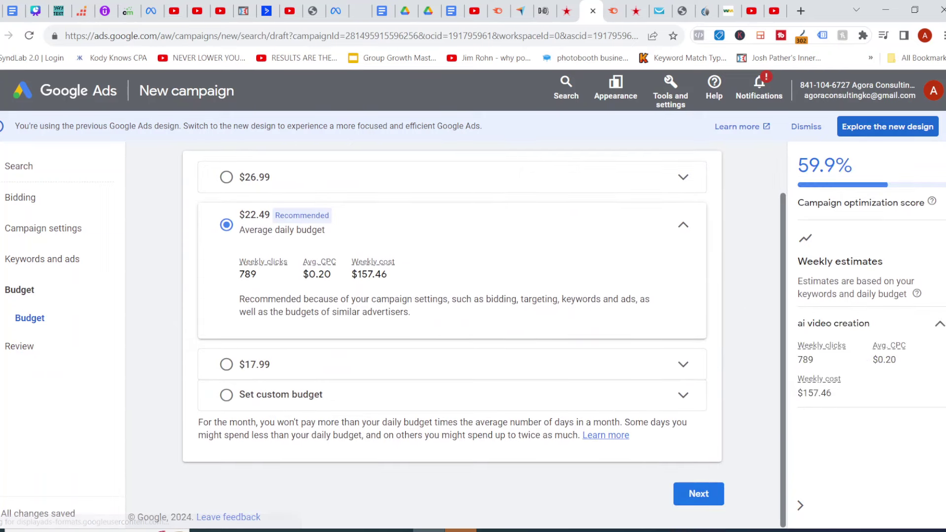
click(227, 395)
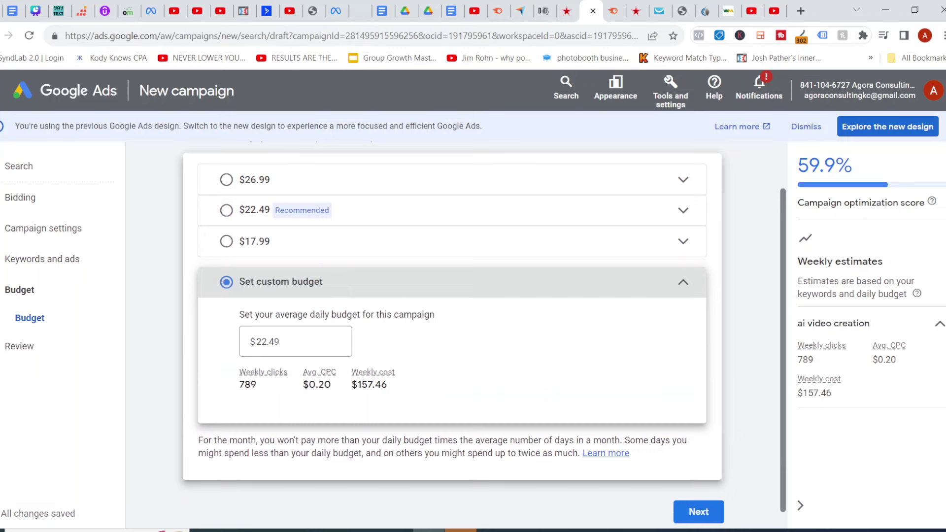
click(323, 345)
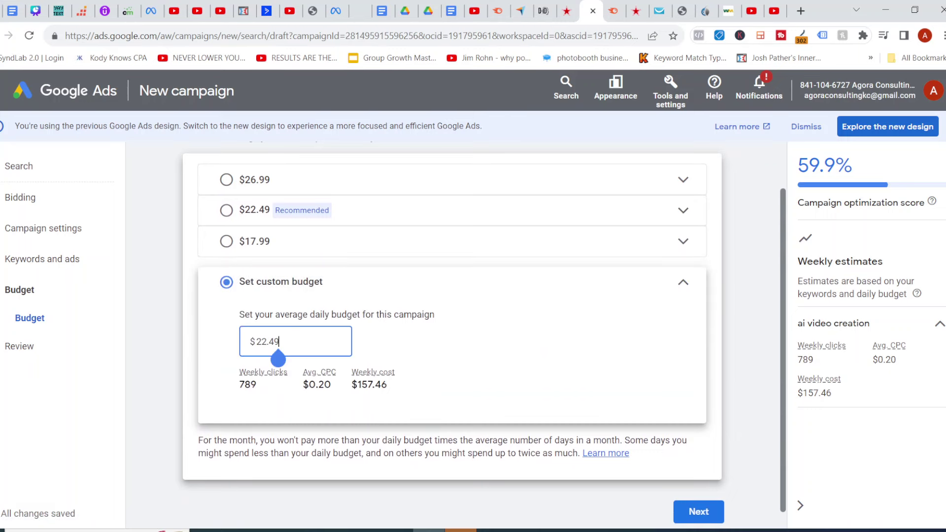
key(BackSpace)
key(BackSpace)
key(BackSpace)
key(BackSpace)
key(BackSpace)
text(1)
key(Tab)
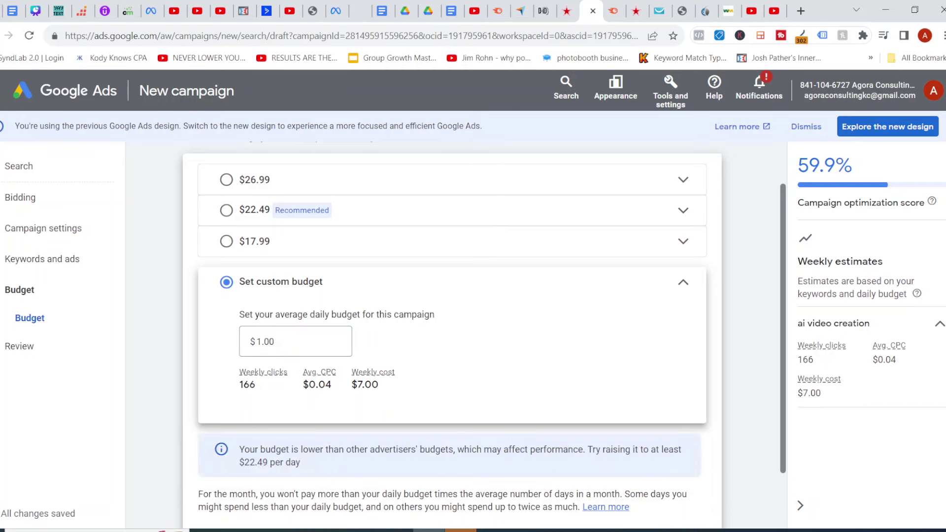
Check the estimated average CPC and weekly clicks for the custom daily budget.
double_click(324, 390)
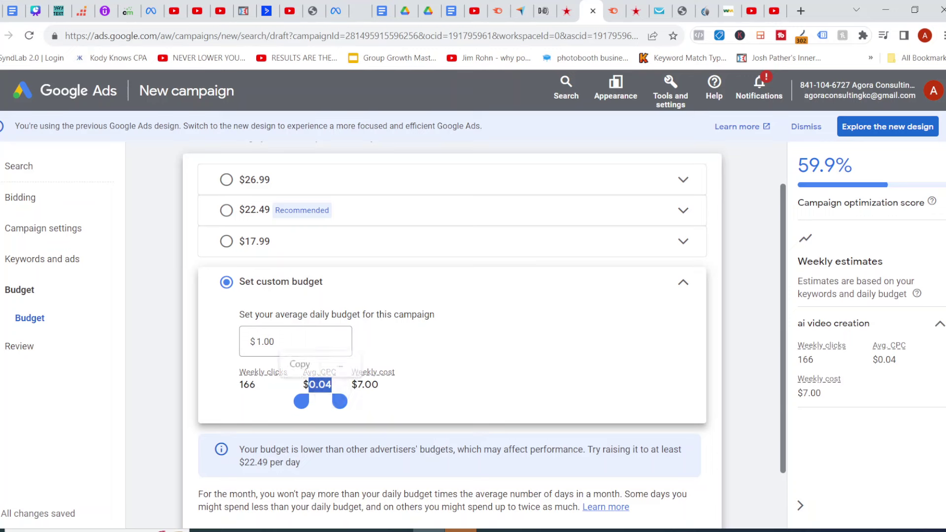
click(456, 369)
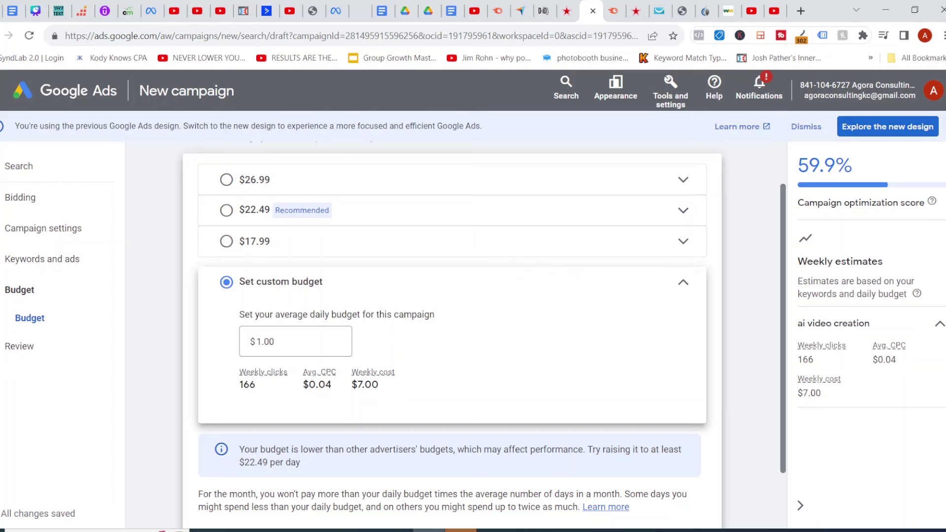
double_click(247, 384)
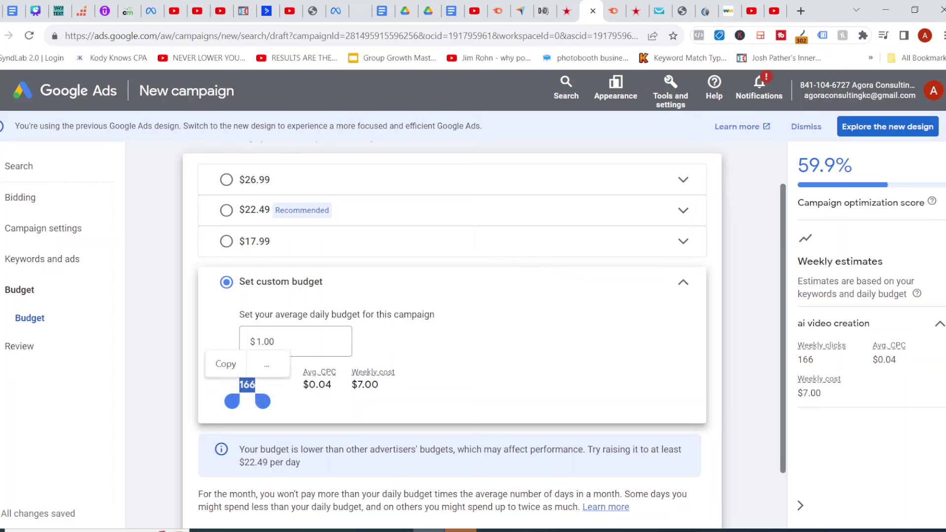
click(247, 384)
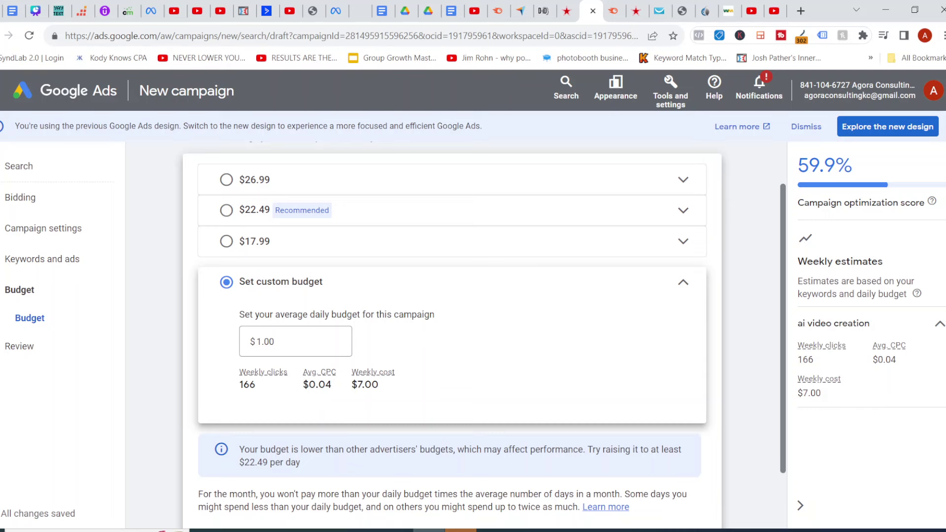
Set the campaign's custom average daily budget to $5.00 and check the estimated average CPC.
click(273, 352)
key(BackSpace)
key(BackSpace)
key(BackSpace)
key(BackSpace)
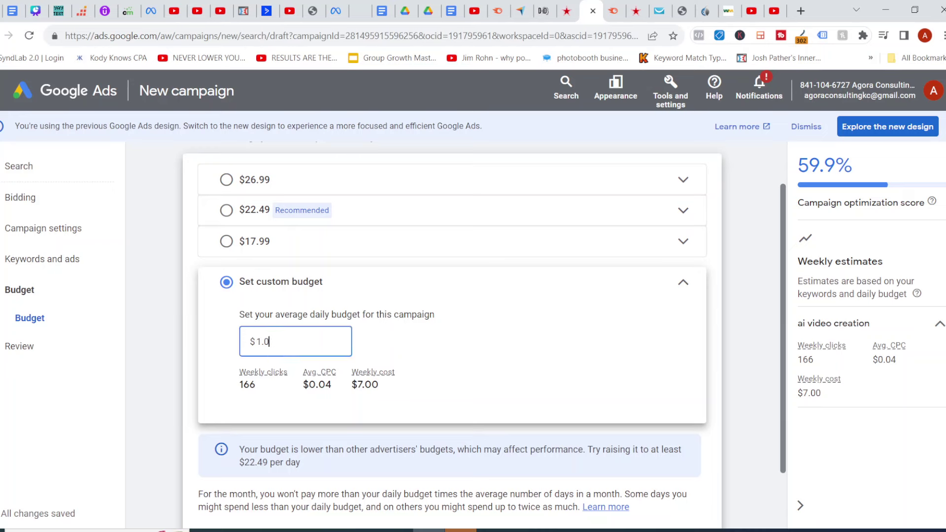
text(5.00)
key(Tab)
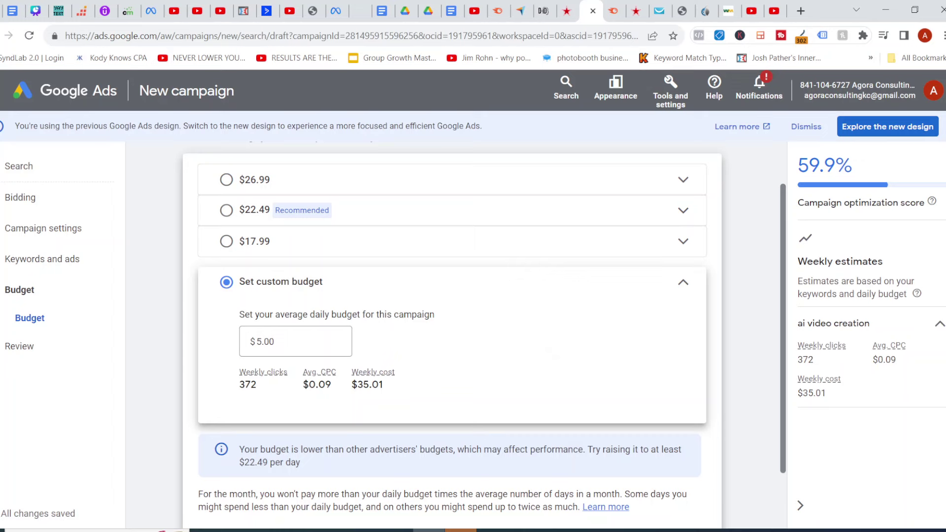
double_click(320, 384)
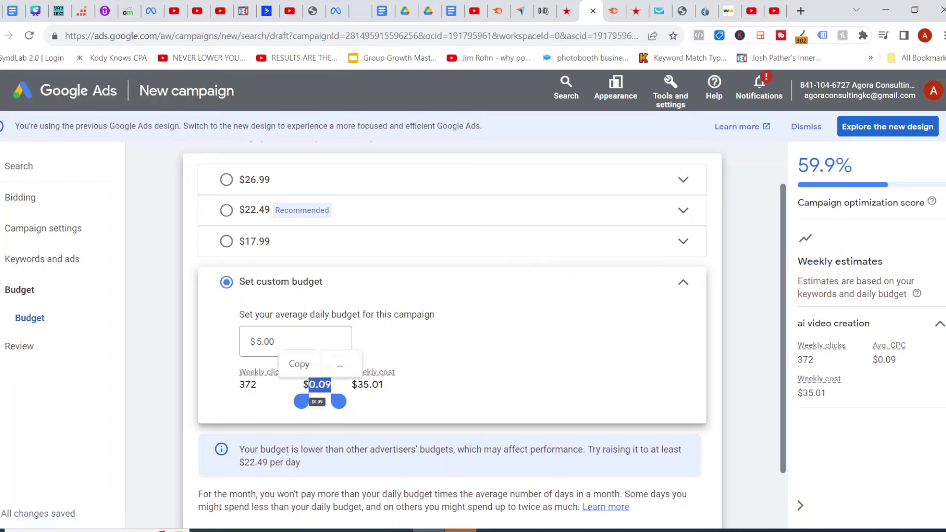
click(616, 376)
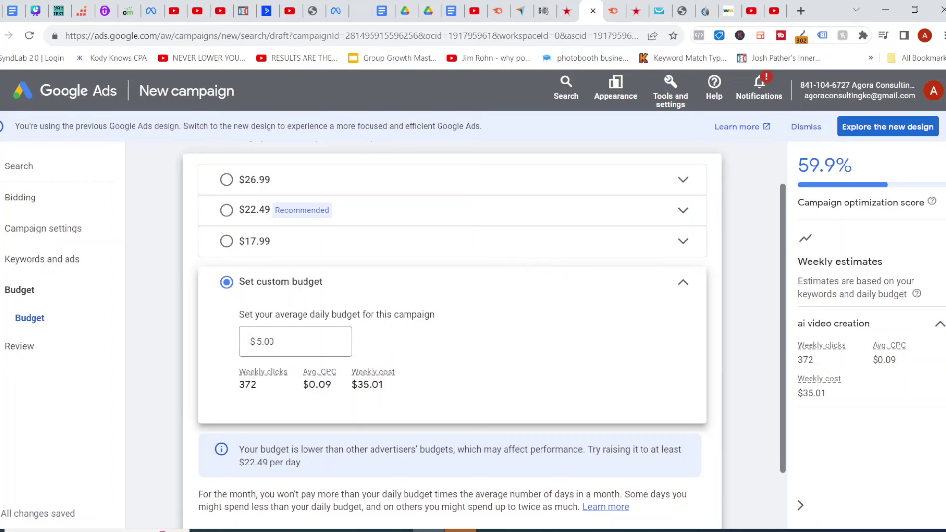
scroll(452, 335, down, 2)
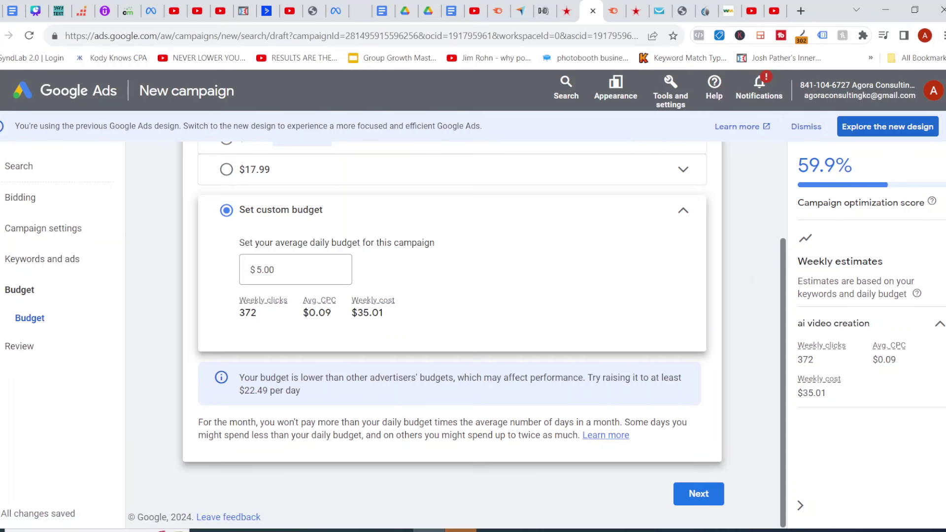
scroll(453, 335, up, 3)
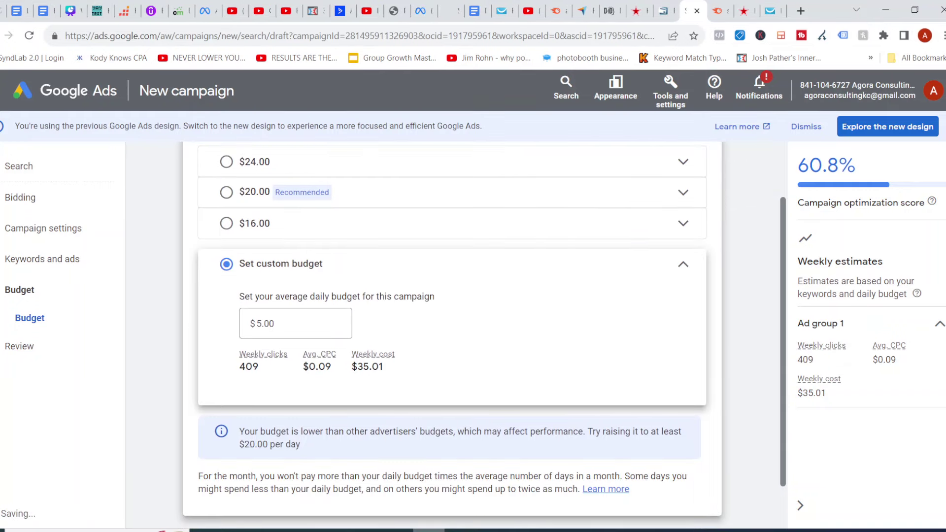
Open ChatGPT in a new browser tab and ask it for keywords for a GetResponse Google Ads campaign.
key(ctrl+t)
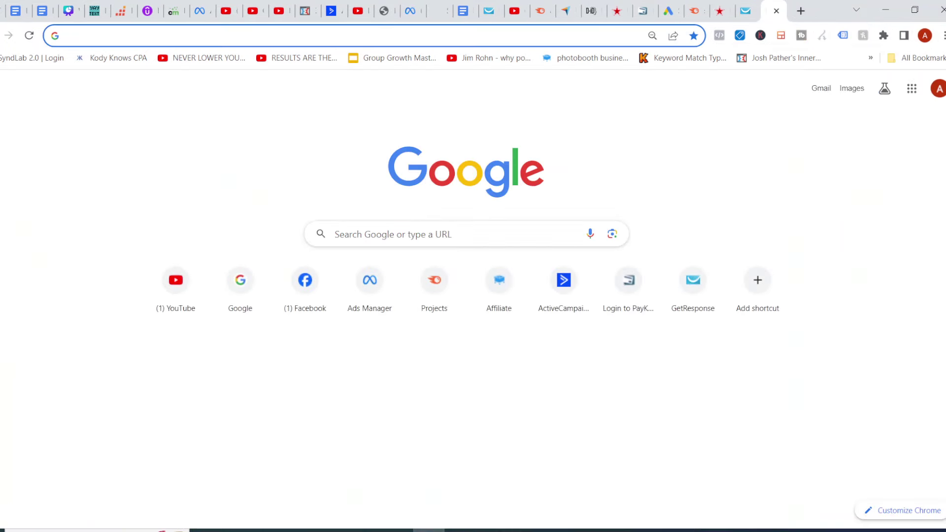
text(chag)
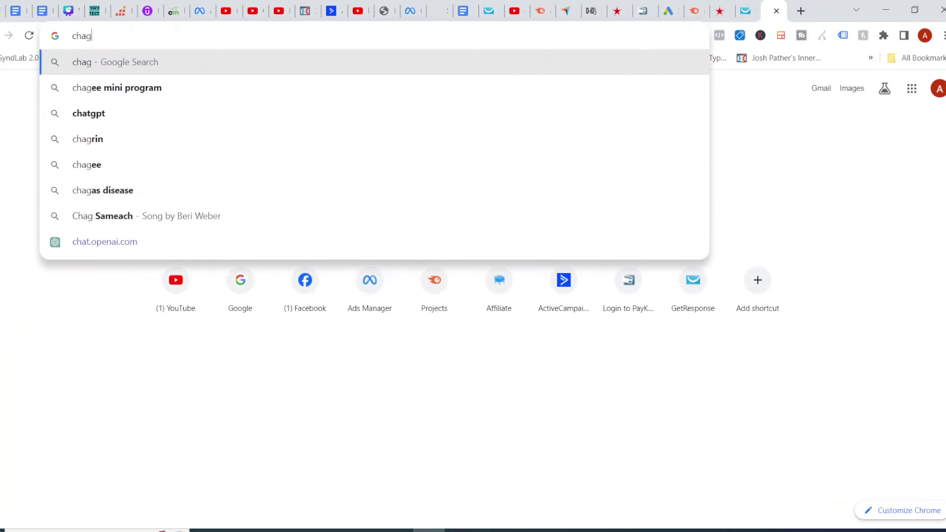
key(BackSpace)
text(t)
key(Return)
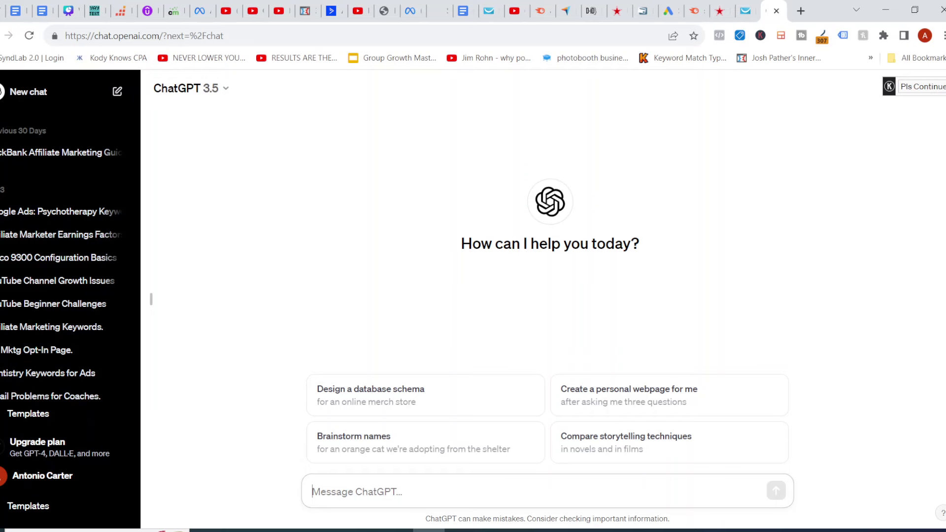
text(what are s)
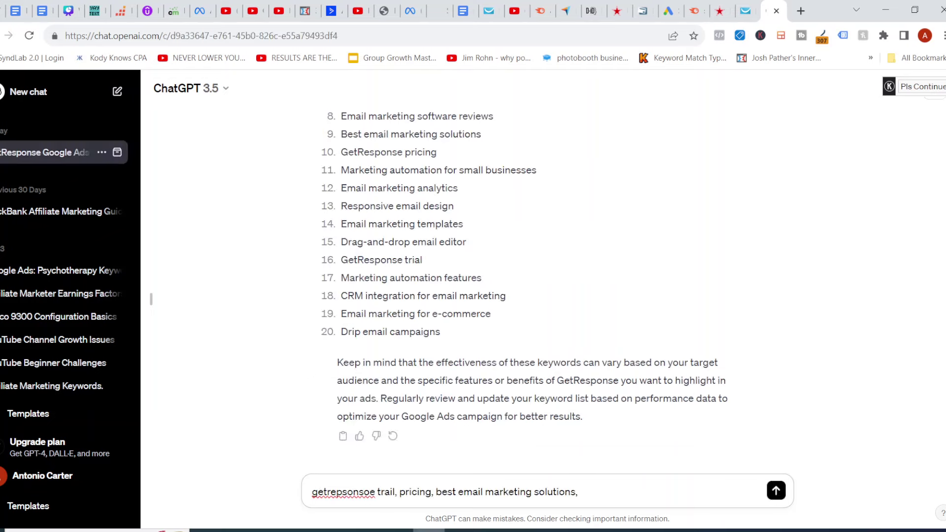
Replace the drafted message with a new prompt beginning "Create me a 500 word review article".
key(ctrl+a)
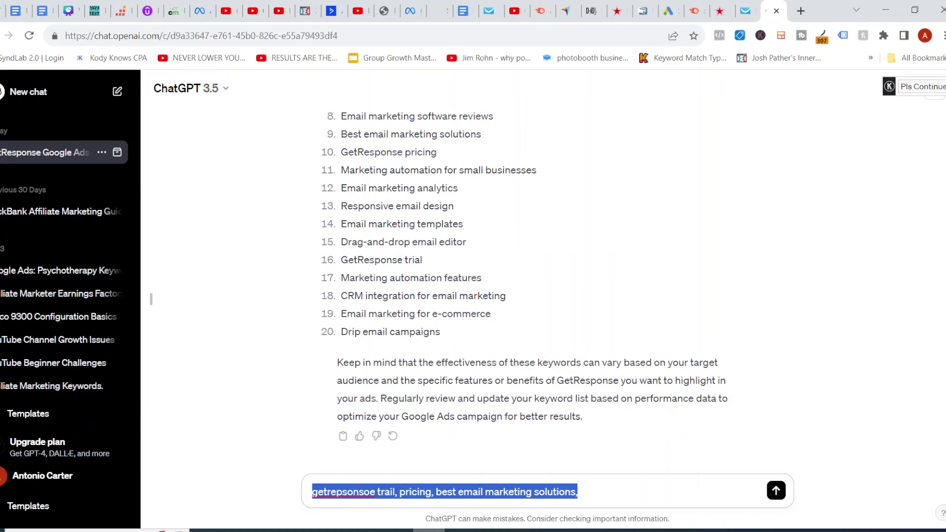
text(Cerate me)
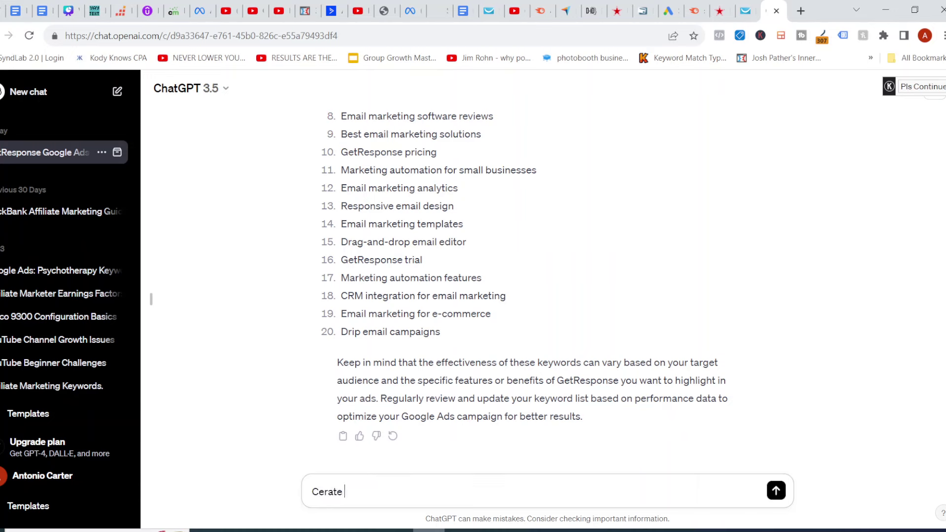
key(BackSpace)
key(BackSpace)
key(BackSpace)
key(BackSpace)
key(BackSpace)
key(BackSpace)
key(BackSpace)
key(BackSpace)
key(BackSpace)
text(rete)
key(BackSpace)
text(ate me a 500 word rev)
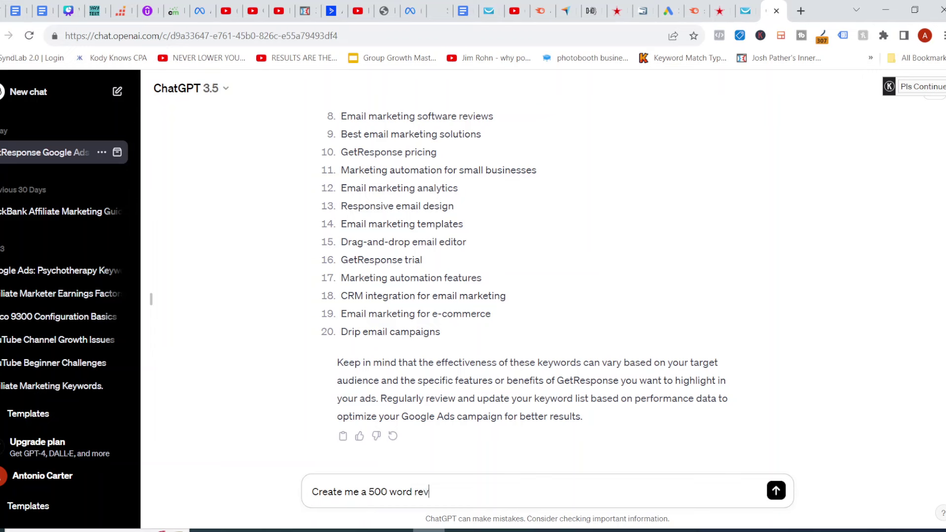
text(iew article comparing  the b)
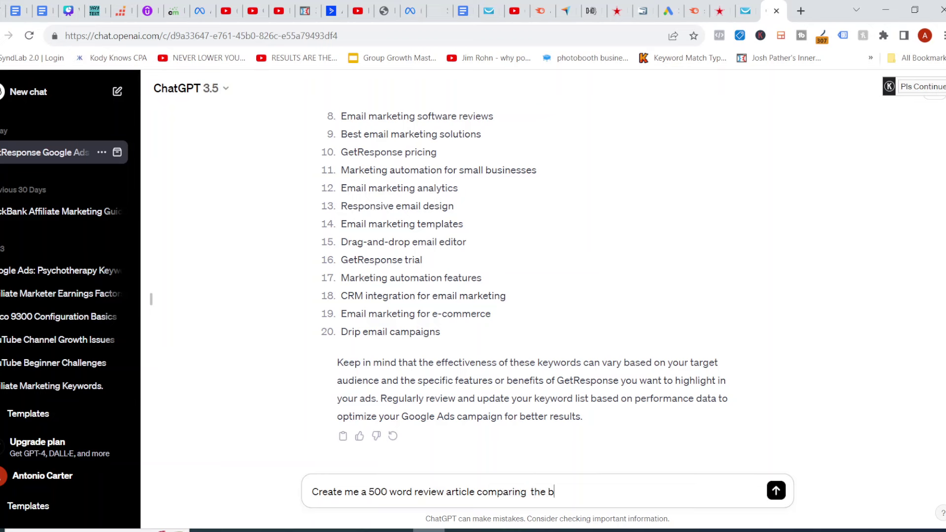
Complete and send the prompt: compare advantages and disadvantages of getresponse vs active campaign, including keywords getresponse trial, getresponse pricing and best email marketing software.
key(BackSpace)
key(ctrl+v)
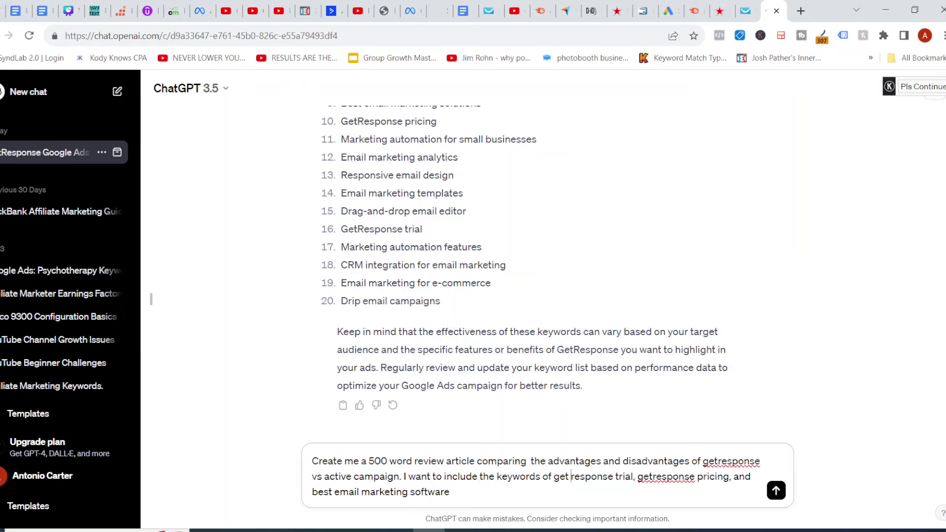
click(571, 476)
key(BackSpace)
key(Return)
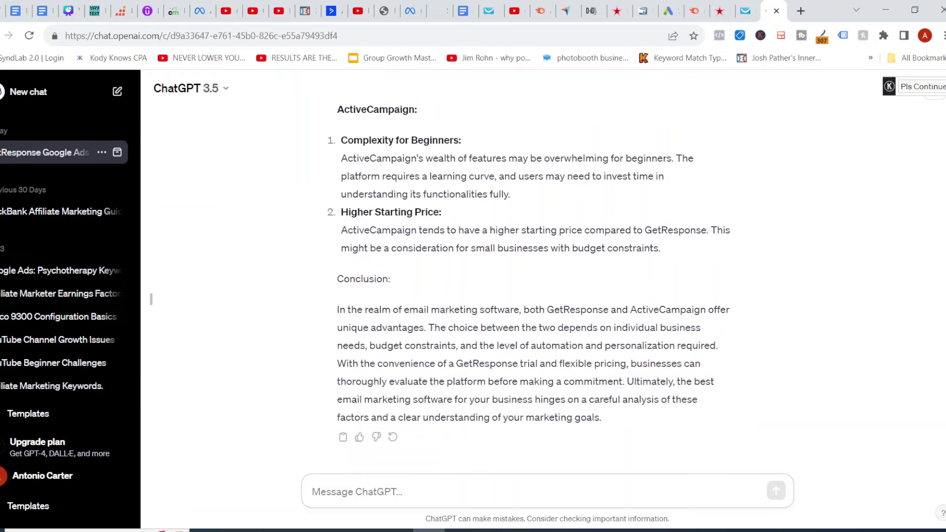
Look over the generated comparison article and copy it in full, from its title to the end of the conclusion.
scroll(532, 271, up, 12)
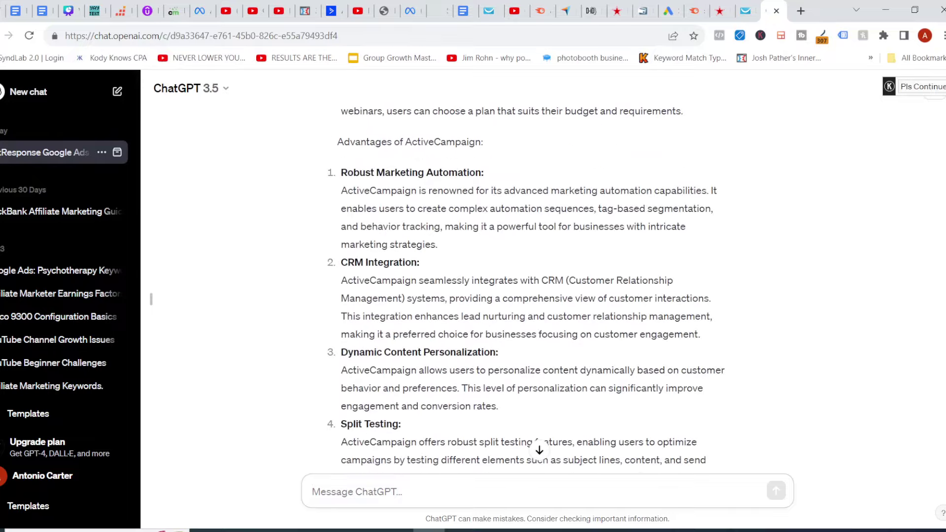
scroll(532, 271, up, 8)
scroll(532, 291, up, 6)
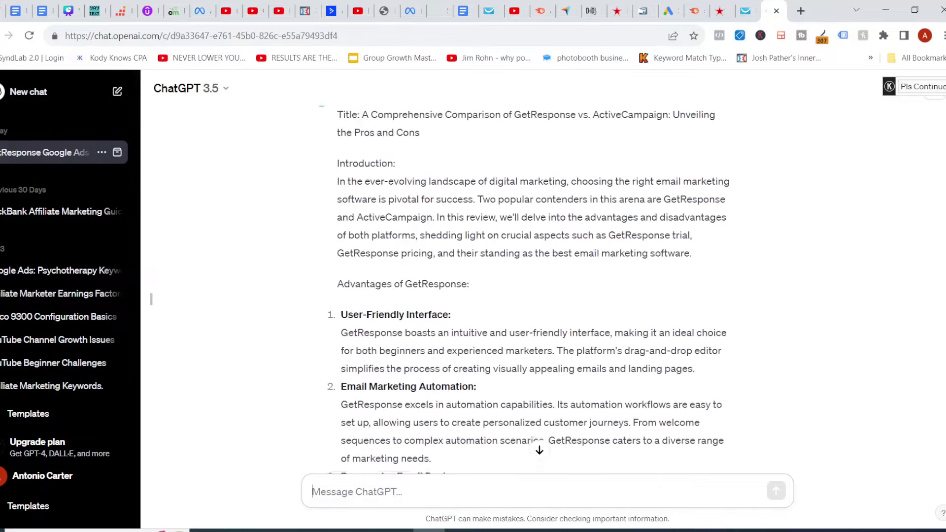
scroll(523, 286, down, 1)
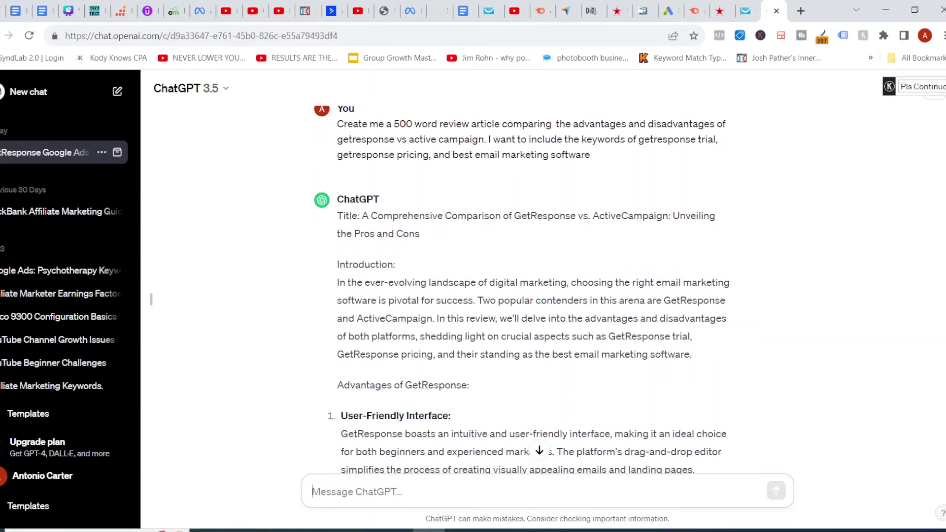
drag(338, 217, 493, 471)
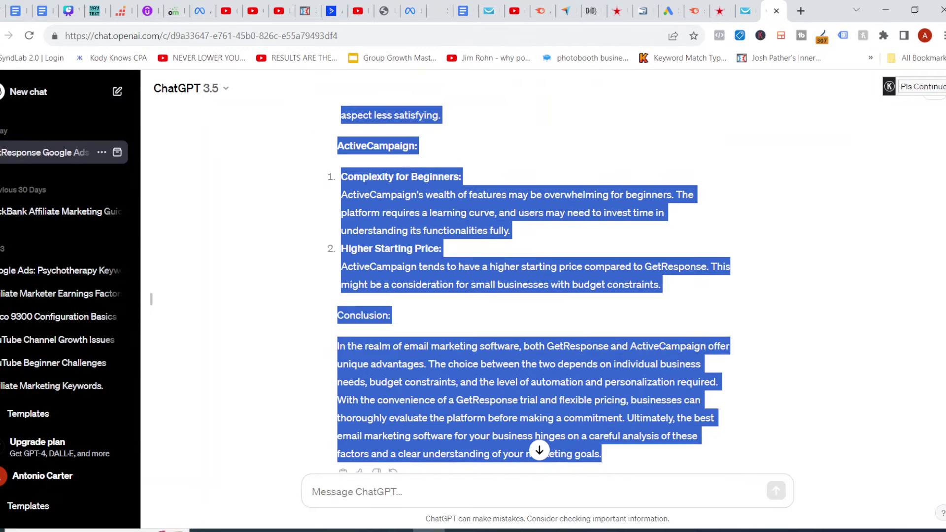
Switch to the untitled Notepad file with the networking notes and paste the article below them, several blank lines down.
click(493, 531)
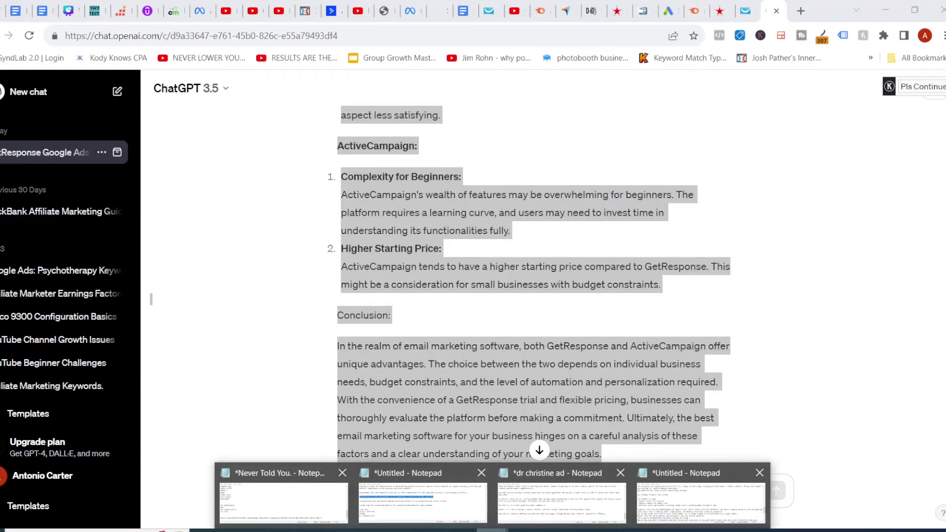
click(423, 502)
drag(428, 313, 425, 177)
click(118, 346)
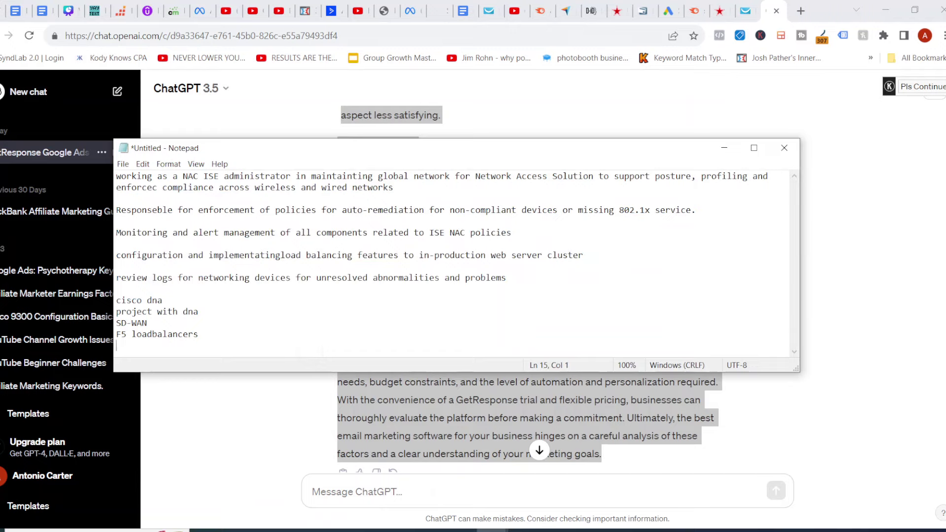
key(Return)
key(Return)
key(Return)
key(Return)
key(Return)
key(Return)
key(Return)
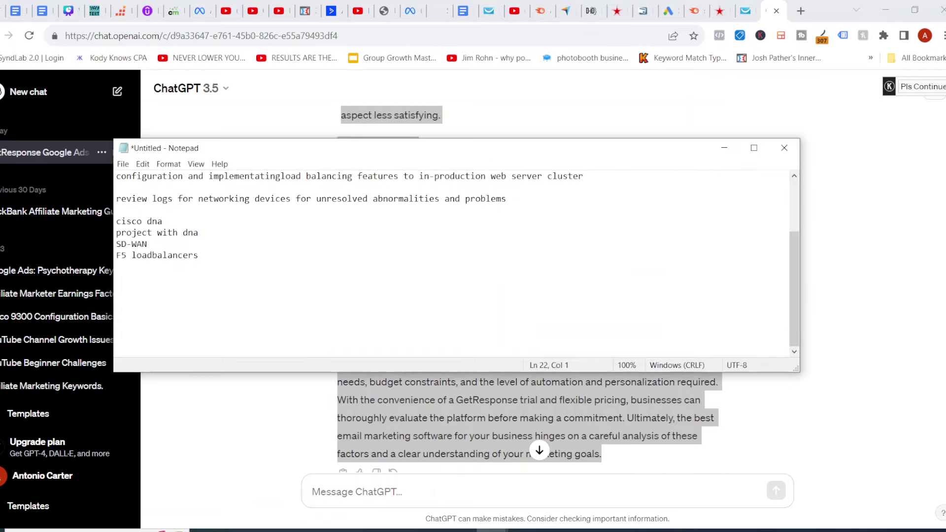
key(ctrl+v)
scroll(458, 266, up, 5)
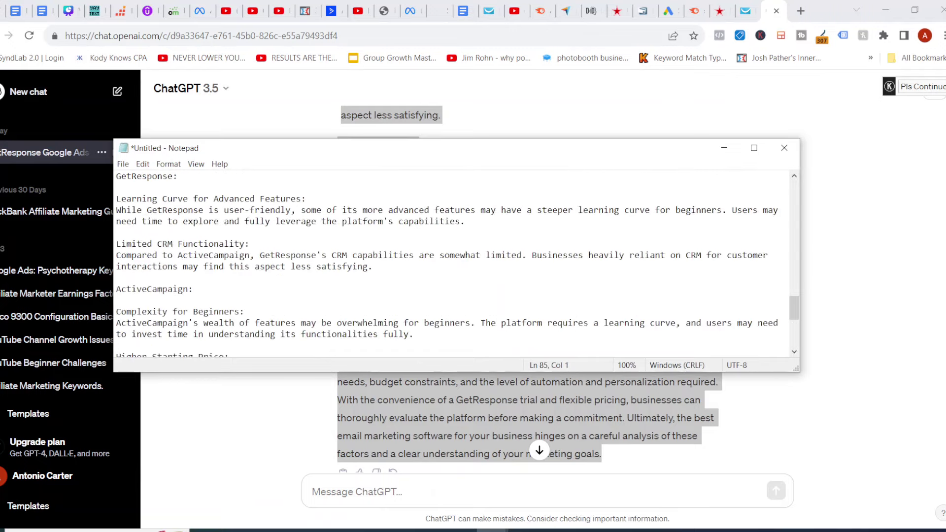
scroll(458, 265, up, 10)
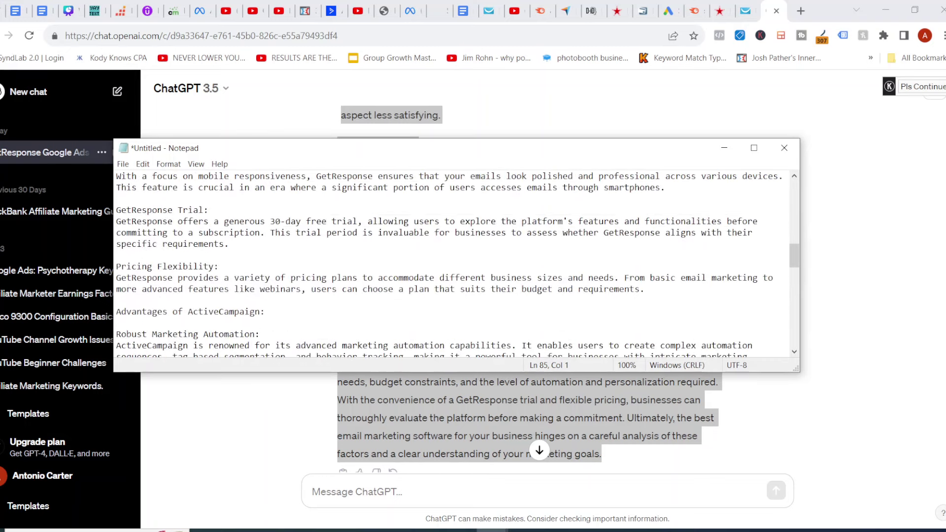
Return to the browser and open the WordPress admin of emancipationoccupation.com at /wp-admin in a new tab.
key(alt+Tab)
key(ctrl+t)
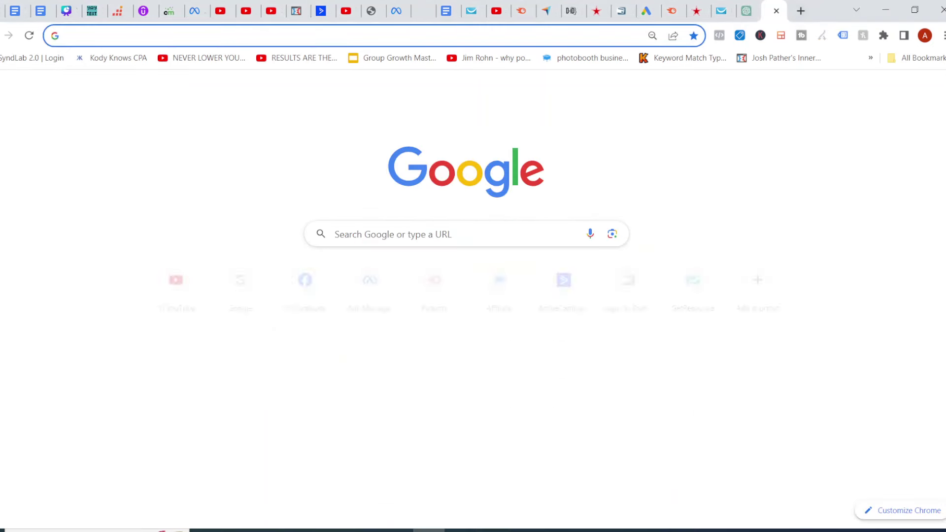
text(emancipationoccupation.com)
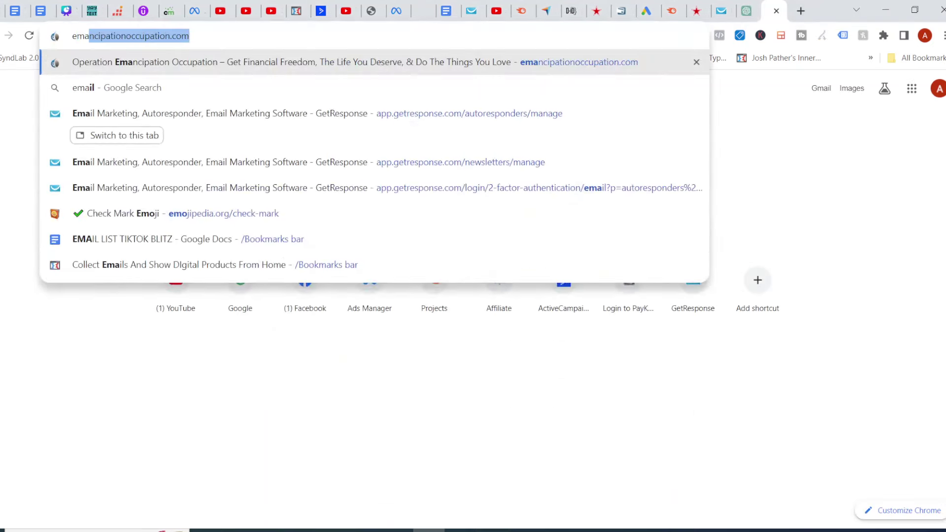
key(Return)
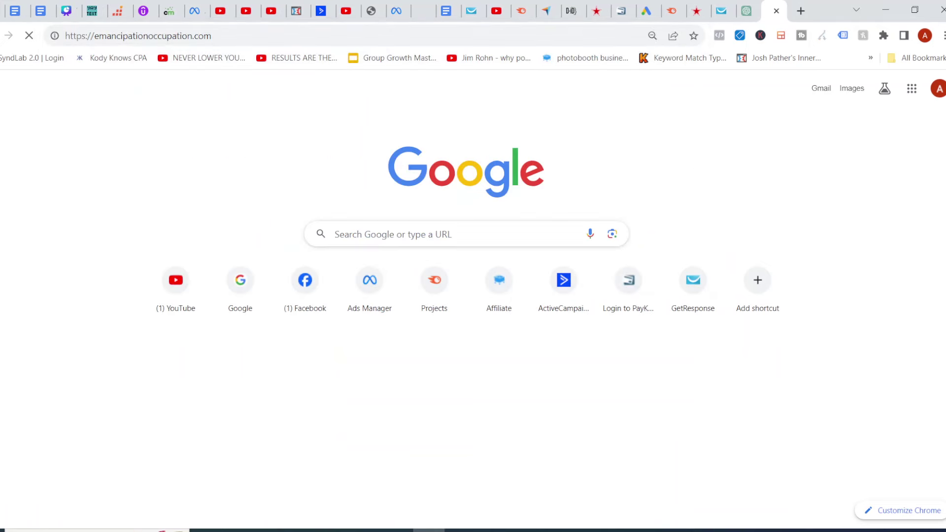
click(138, 36)
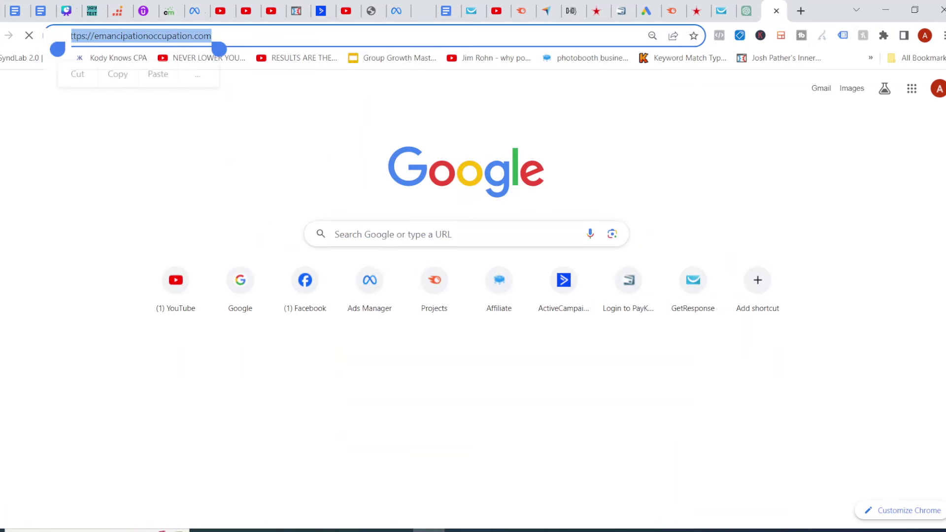
click(212, 36)
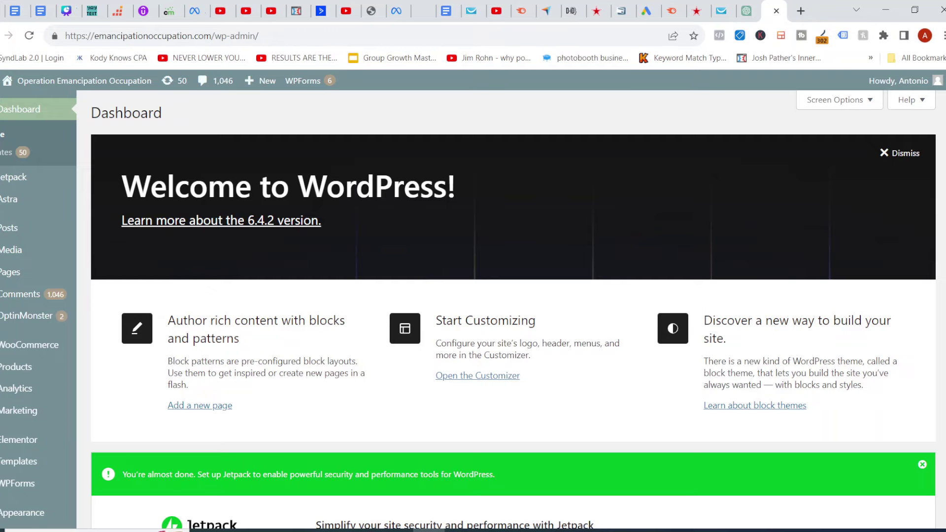
Go to the site's posts and start a new blog post.
scroll(513, 311, down, 2)
scroll(513, 310, up, 2)
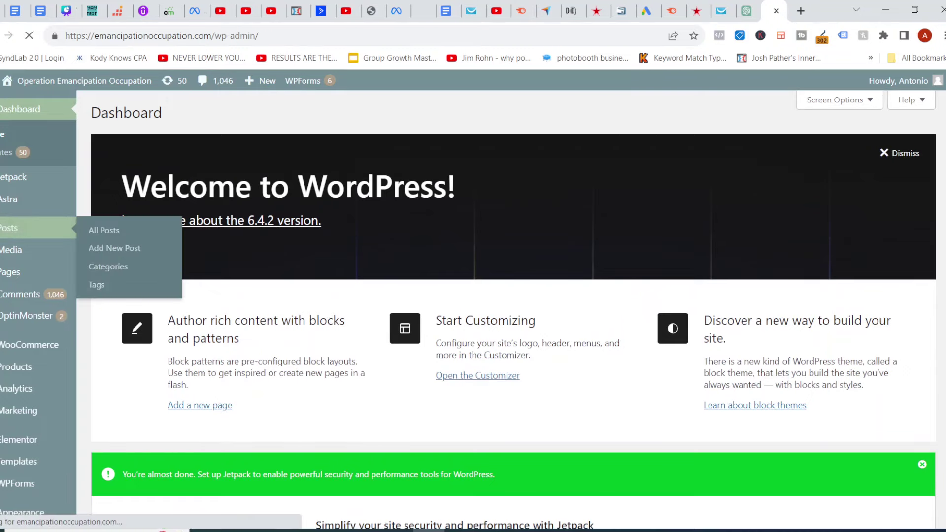
click(20, 227)
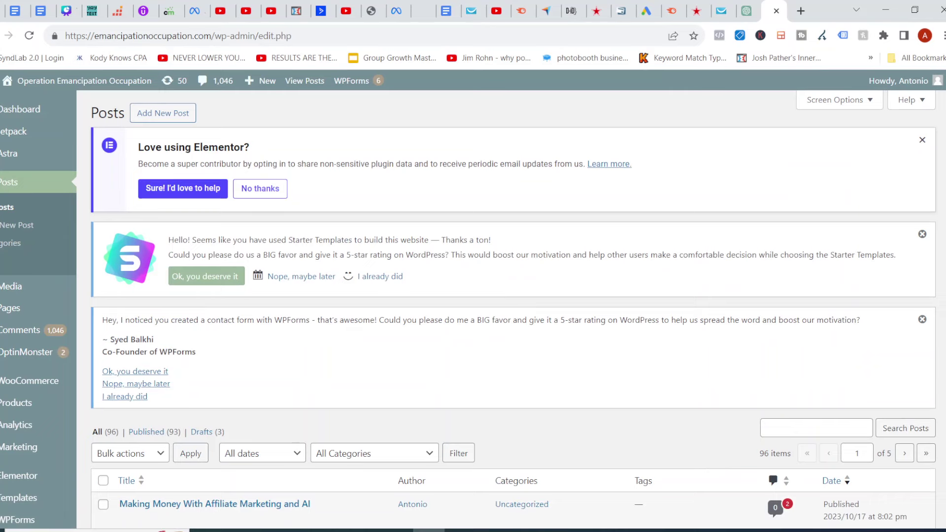
click(163, 113)
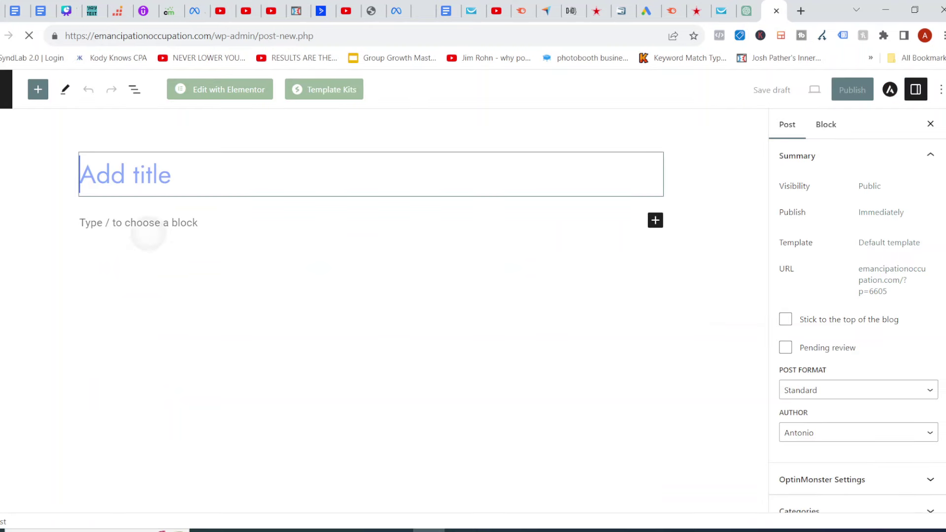
Paste the GetResponse vs. ActiveCampaign article into the body of the new post.
click(138, 223)
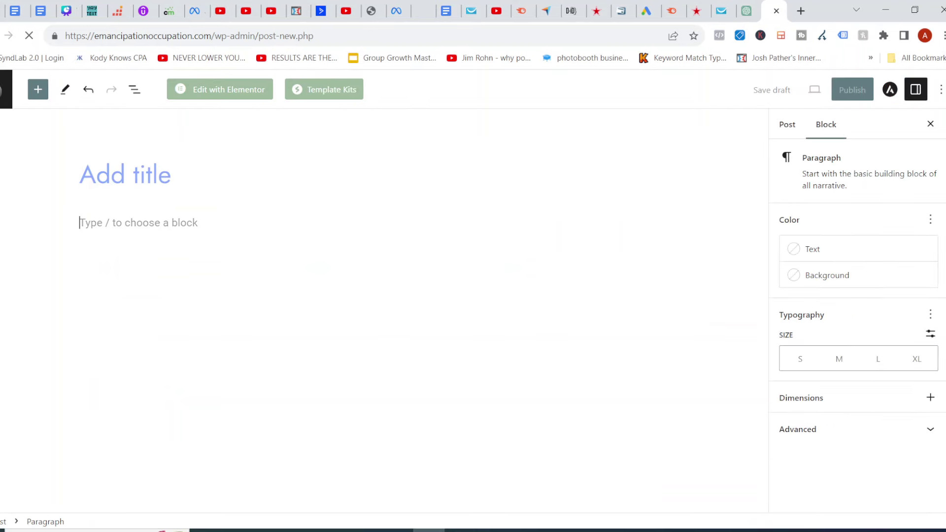
key(ctrl+v)
scroll(363, 310, up, 20)
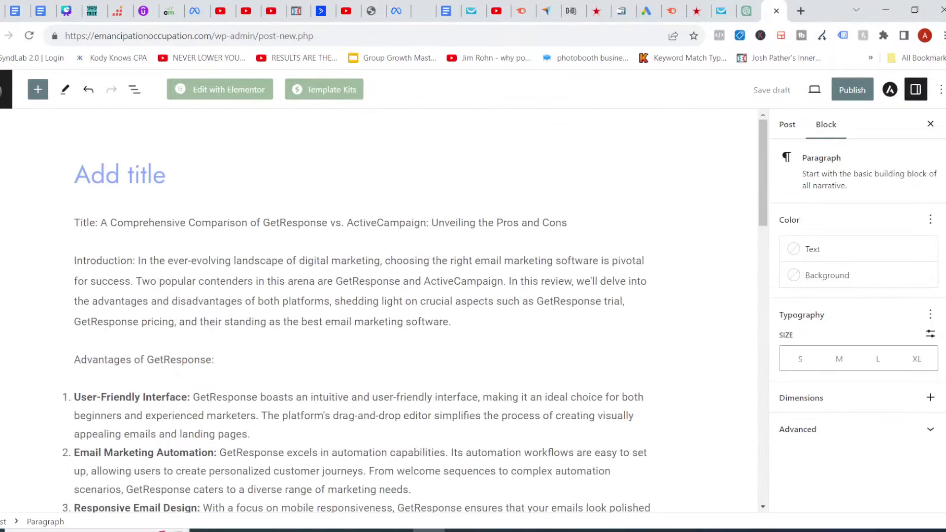
Copy the headline text after "Title:" in the body's first line and paste it into the post's title field.
click(95, 223)
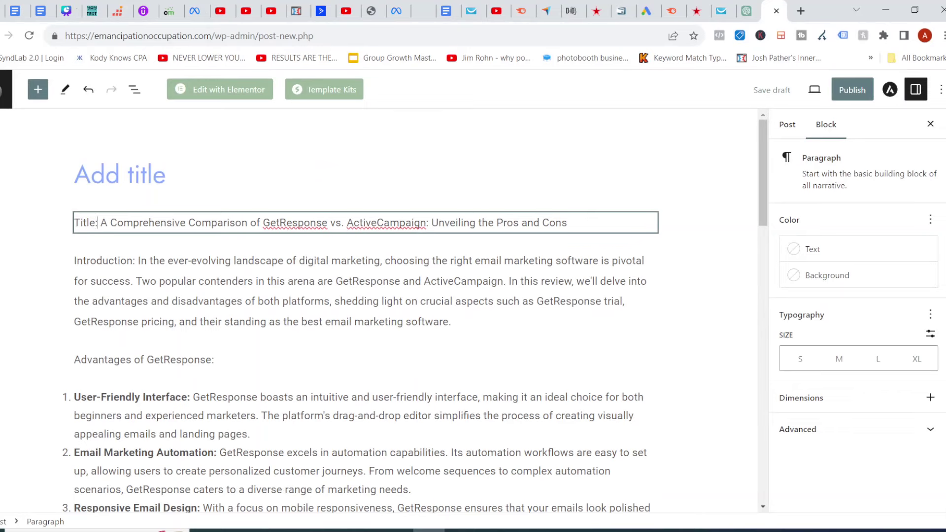
drag(101, 222, 86, 261)
key(ctrl+c)
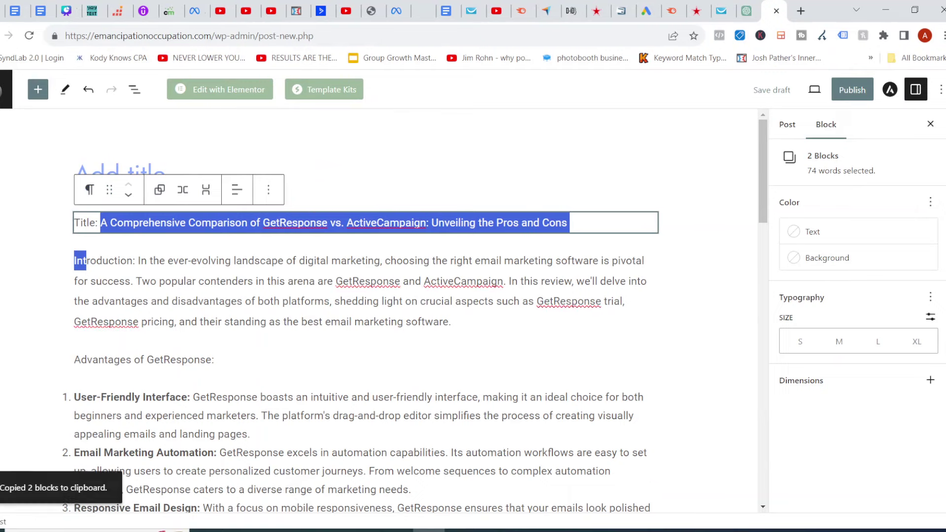
click(98, 174)
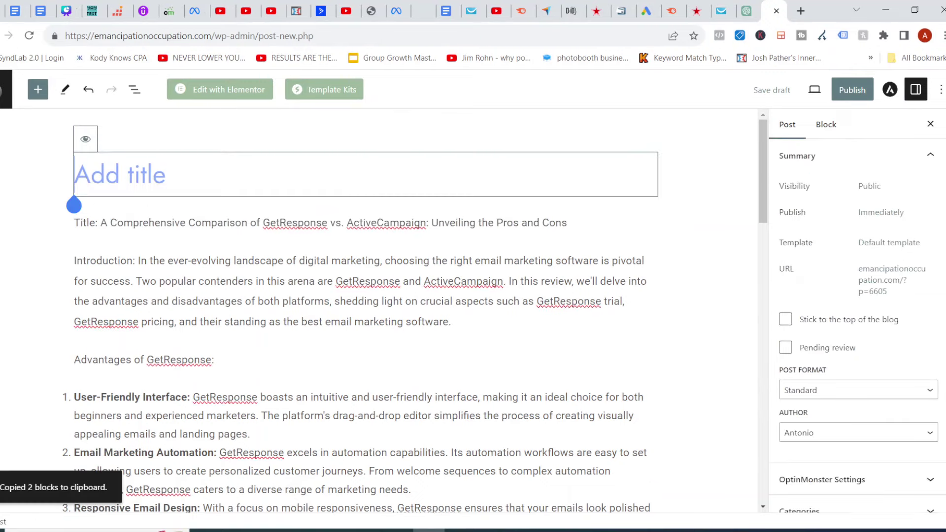
key(ctrl+v)
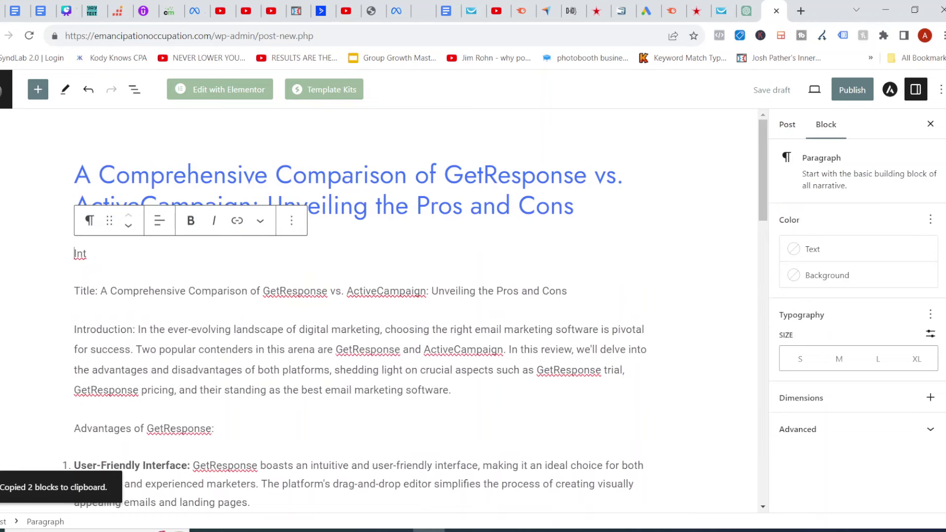
Shorten the post title to "GetResponse vs. ActiveCampaign: Unveiling the Pros and Cons".
click(275, 190)
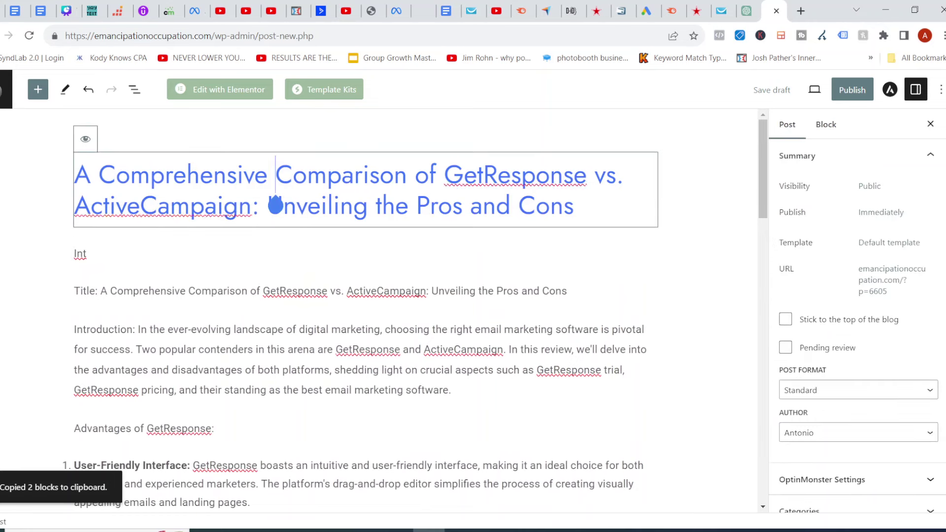
key(Right)
key(Right)
key(Right)
key(Right)
key(Right)
key(Right)
key(Right)
key(Right)
key(Right)
key(Right)
key(Right)
key(Right)
key(Right)
key(Right)
key(BackSpace)
key(BackSpace)
key(BackSpace)
key(BackSpace)
key(BackSpace)
key(BackSpace)
key(BackSpace)
key(BackSpace)
key(BackSpace)
key(BackSpace)
key(BackSpace)
key(BackSpace)
key(BackSpace)
key(BackSpace)
key(BackSpace)
key(BackSpace)
key(BackSpace)
key(BackSpace)
key(BackSpace)
key(BackSpace)
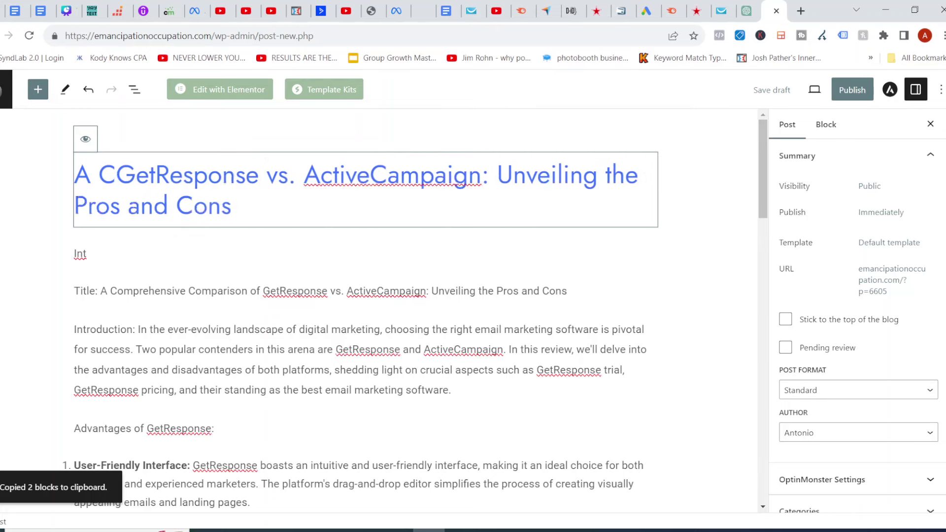
key(Right)
key(Right)
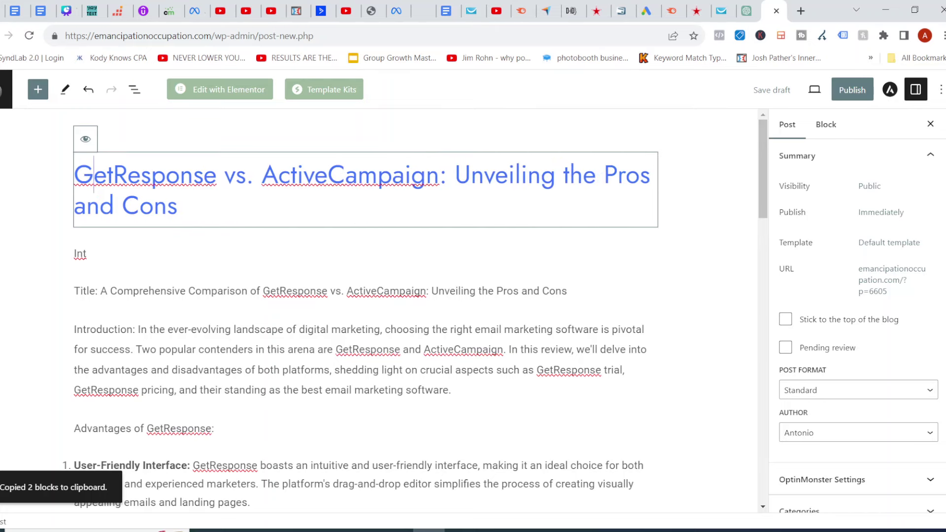
Delete the stray "Int" paragraph and the duplicate "Title:" line above the introduction.
key(Right)
key(Right)
key(Right)
key(Right)
key(Right)
key(Right)
key(Right)
key(Right)
key(Right)
key(Right)
key(Right)
key(Right)
key(Right)
key(Right)
key(Right)
key(Right)
key(Right)
key(Right)
key(Right)
key(Right)
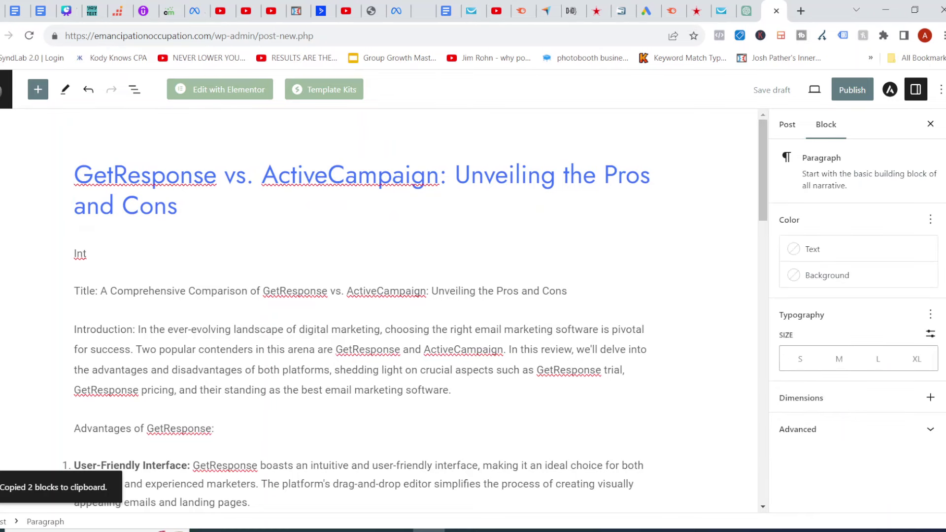
key(Delete)
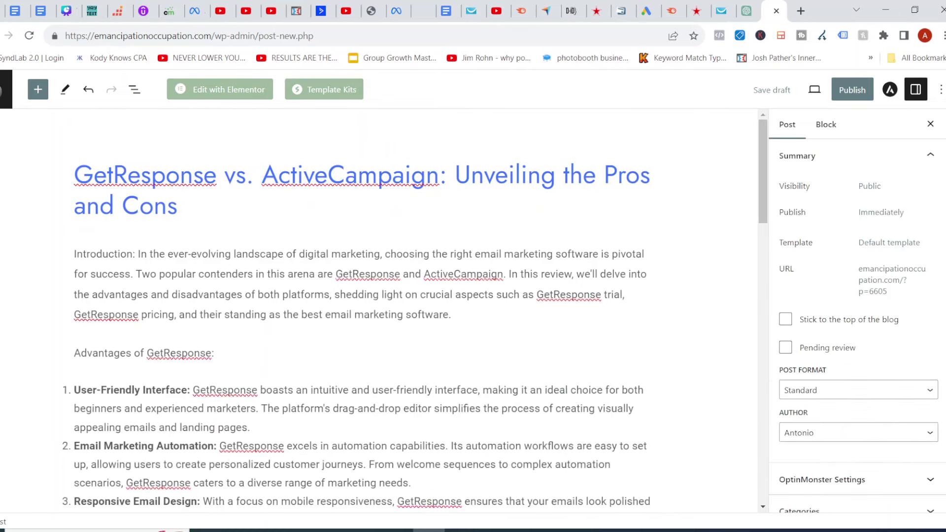
Make the word "Introduction" at the start of the first body paragraph bold.
click(156, 294)
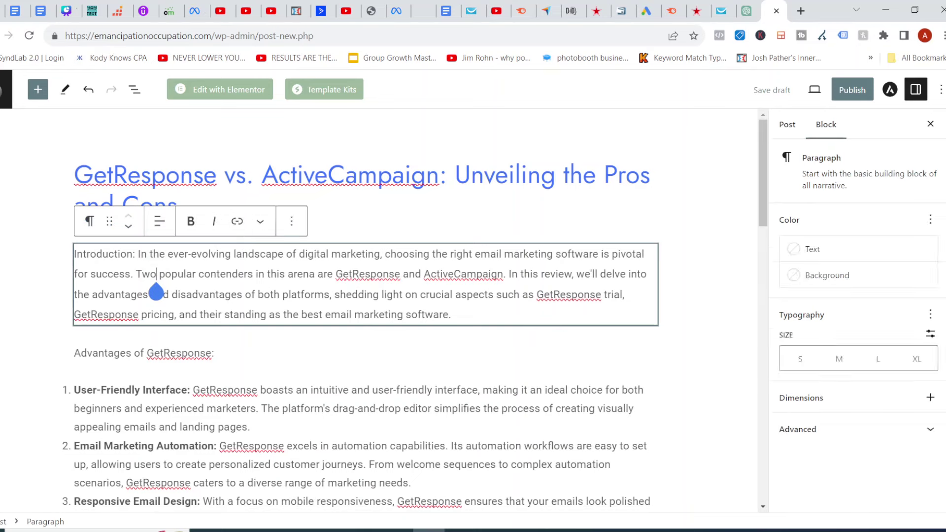
key(Up)
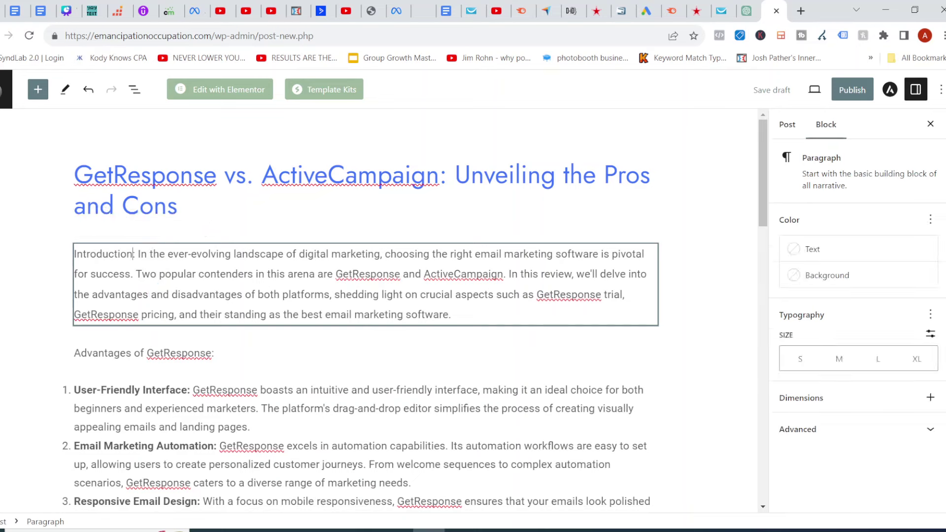
key(shift+Left)
key(shift+Left)
key(shift+Left)
key(shift+Left)
key(shift+Left)
key(shift+Left)
key(shift+Left)
key(shift+Left)
key(shift+Left)
key(shift+Left)
key(shift+Left)
key(shift+Left)
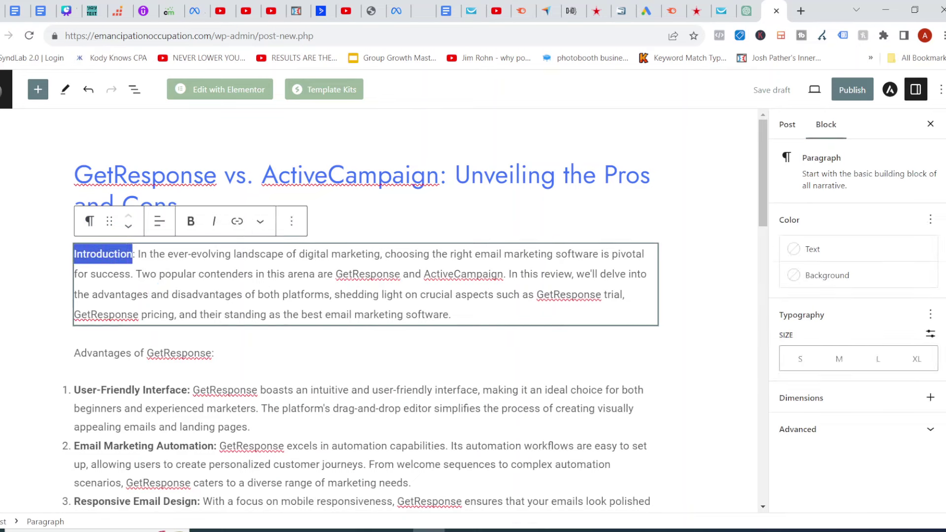
key(ctrl+b)
click(192, 312)
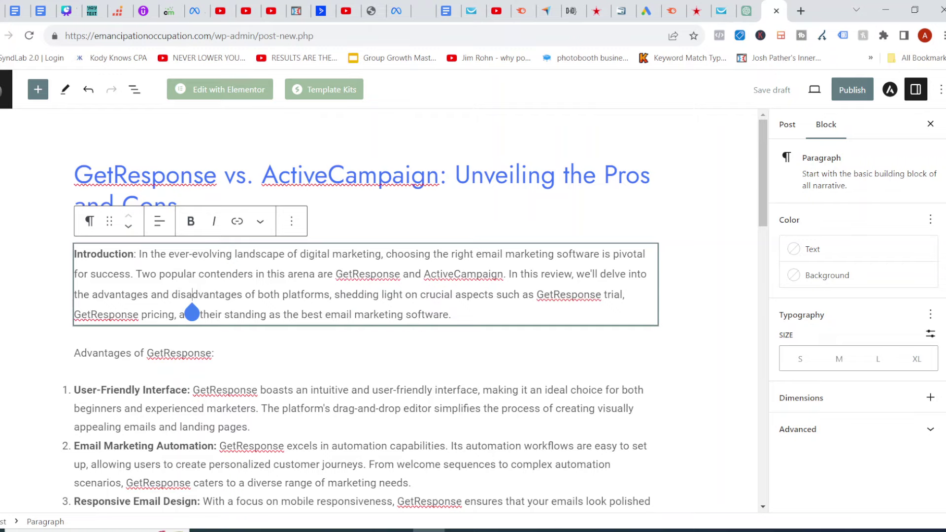
Save the draft and publish the post with public visibility and immediate publication.
key(ctrl+s)
scroll(370, 296, down, 2)
scroll(192, 312, up, 2)
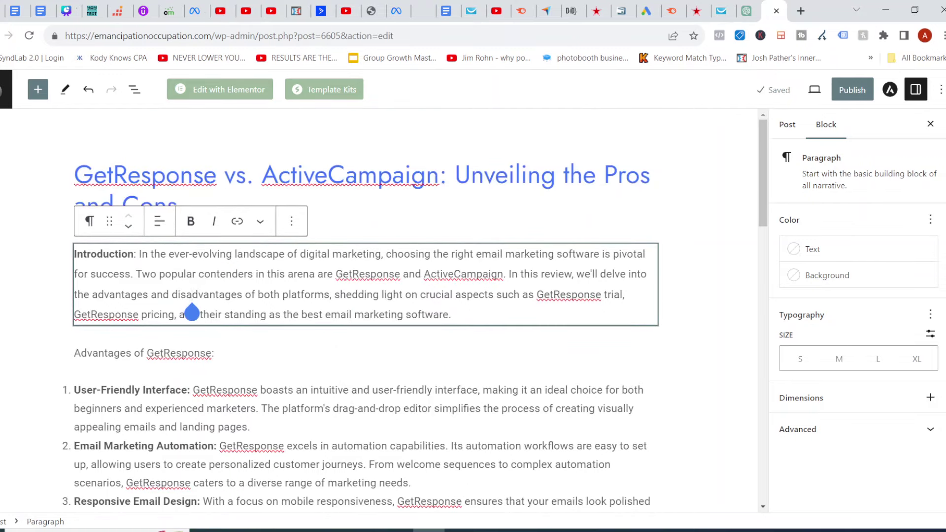
click(853, 90)
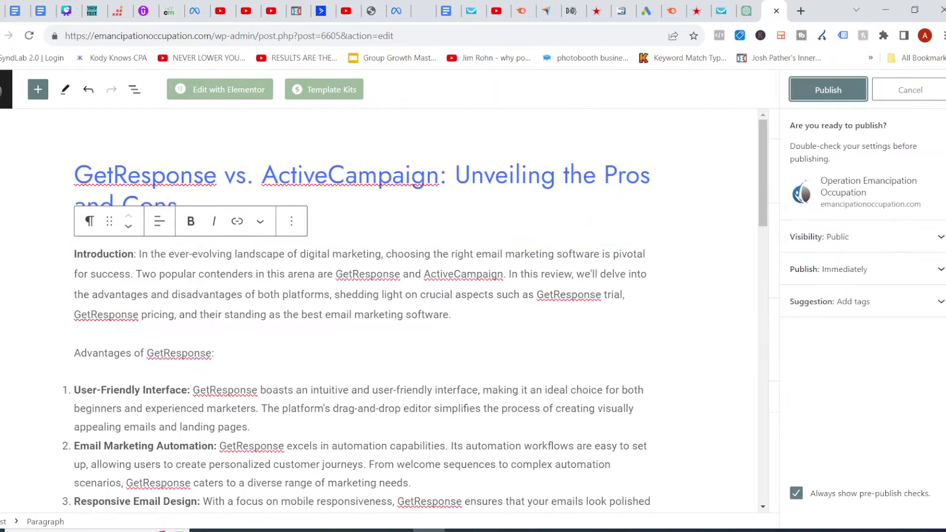
click(828, 90)
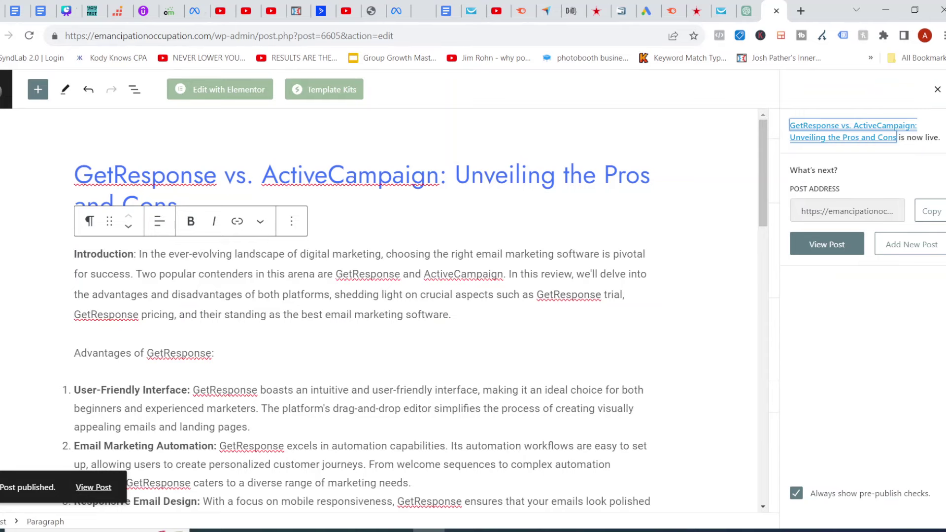
Copy the HumanPal Funnel affiliate link from PayKickstart and add it to the word "GetResponse" before "pricing" in the introduction.
click(114, 316)
key(Right)
key(Right)
key(Right)
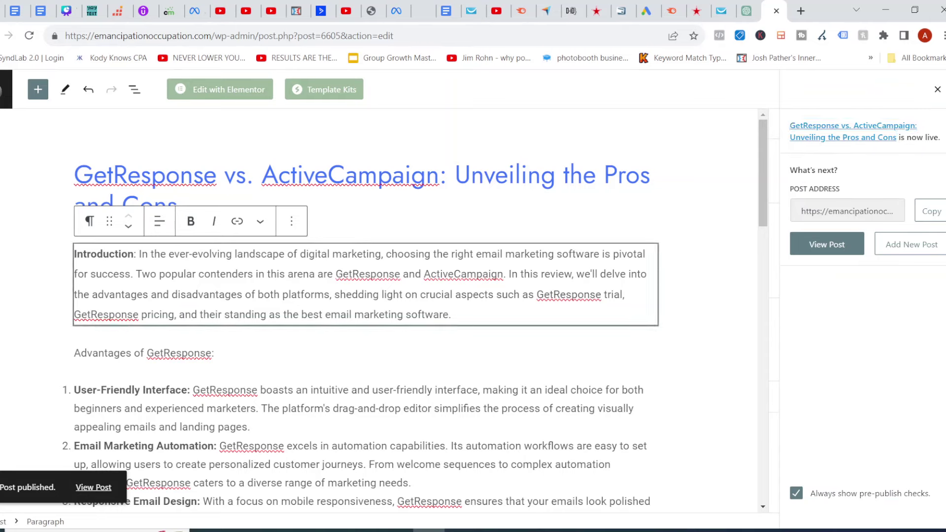
key(shift+Left)
key(shift+Left)
key(shift+Left)
key(shift+Left)
key(shift+Left)
key(shift+Left)
key(shift+Left)
key(shift+Left)
key(shift+Left)
key(shift+Left)
key(shift+Left)
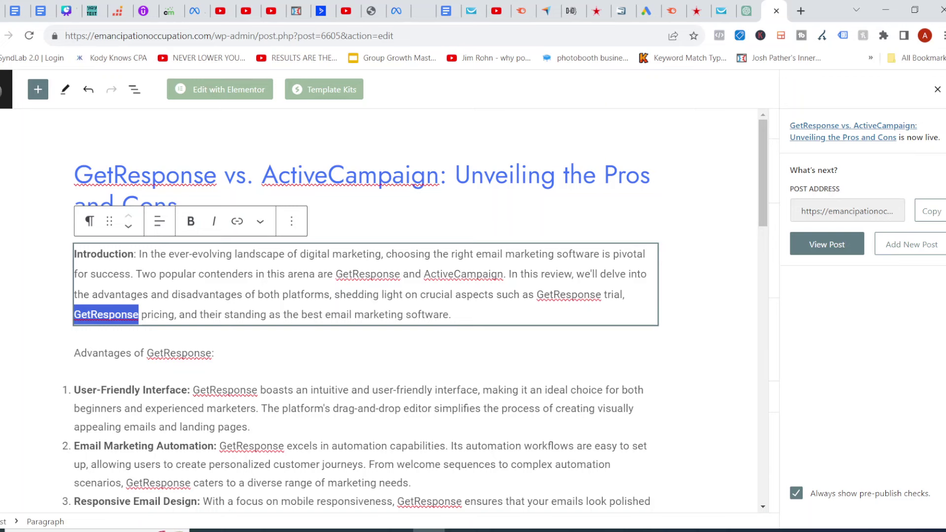
key(ctrl+k)
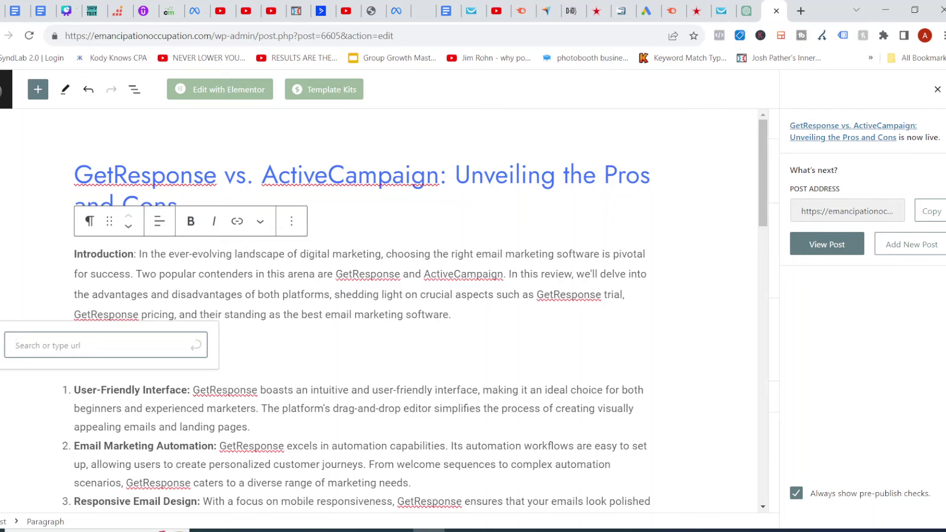
click(622, 11)
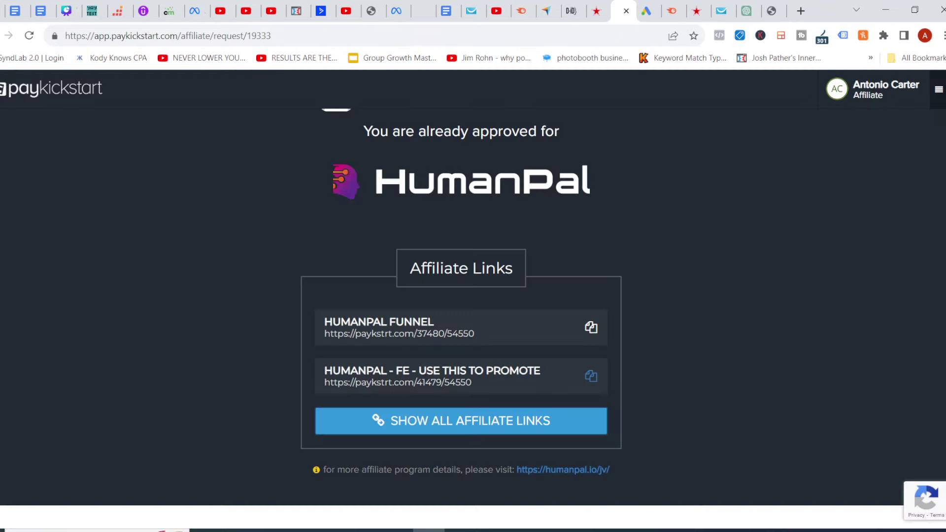
click(591, 329)
click(771, 11)
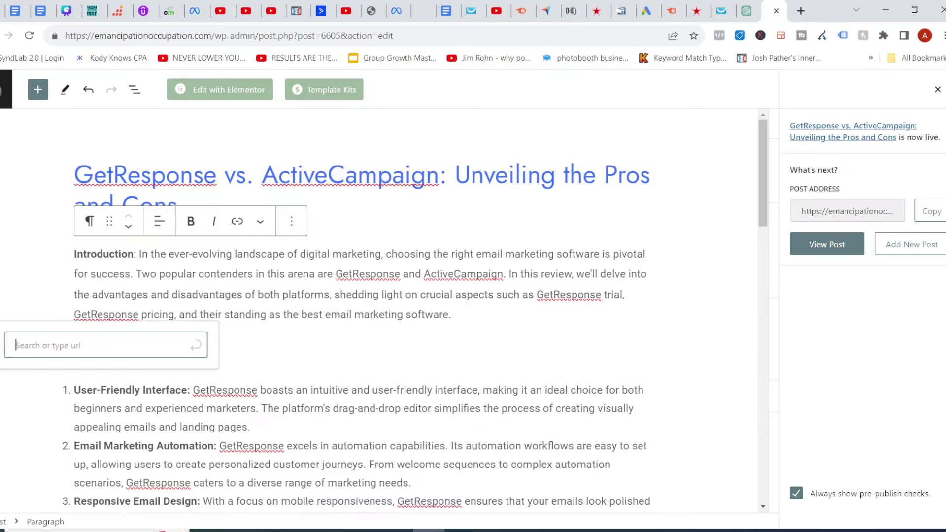
key(ctrl+v)
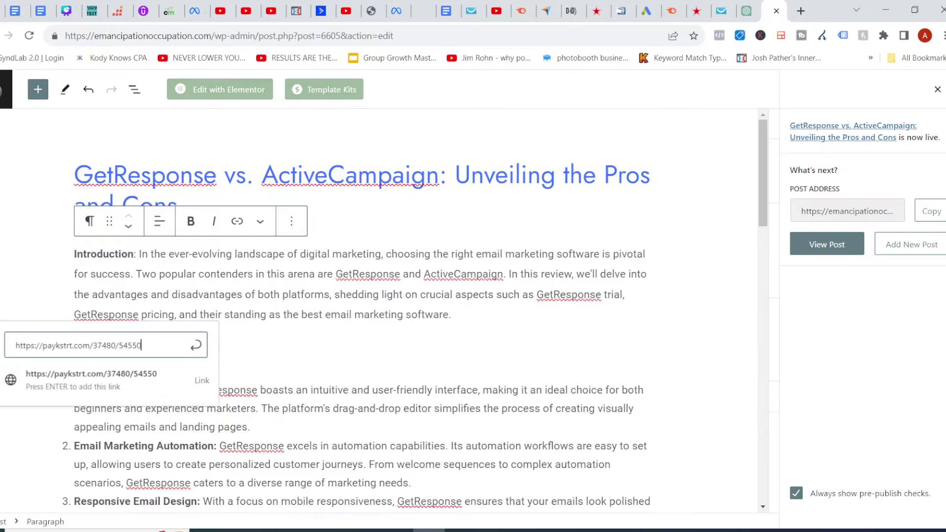
key(Return)
click(192, 408)
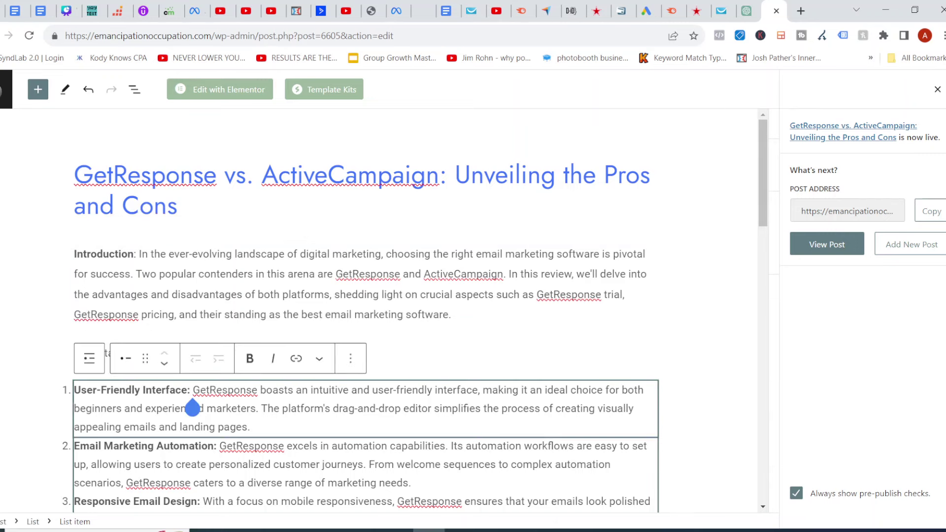
Apply the copied HumanPal affiliate link again at "GetResponse" before "pricing" in the introduction paragraph.
click(114, 332)
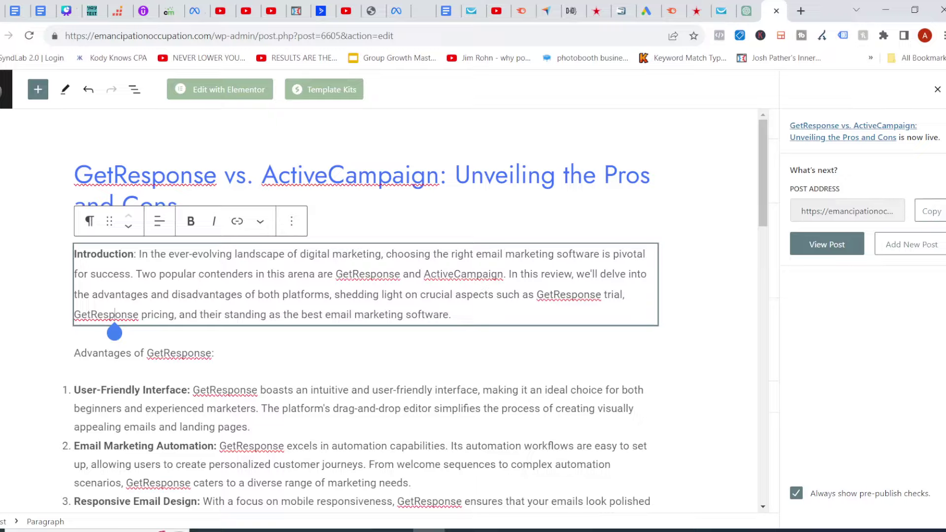
scroll(115, 333, down, 4)
scroll(114, 333, up, 4)
scroll(114, 333, down, 1)
scroll(115, 333, down, 10)
scroll(114, 332, up, 11)
key(ctrl+k)
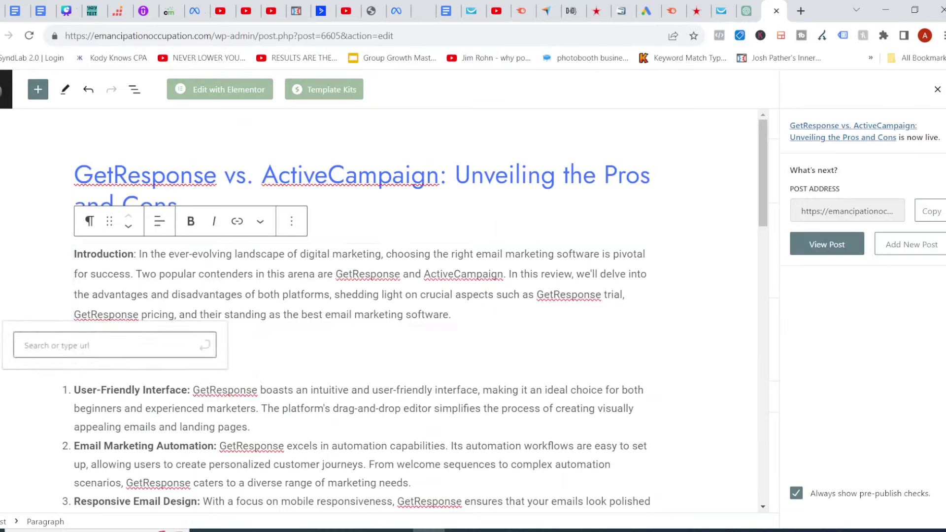
key(ctrl+v)
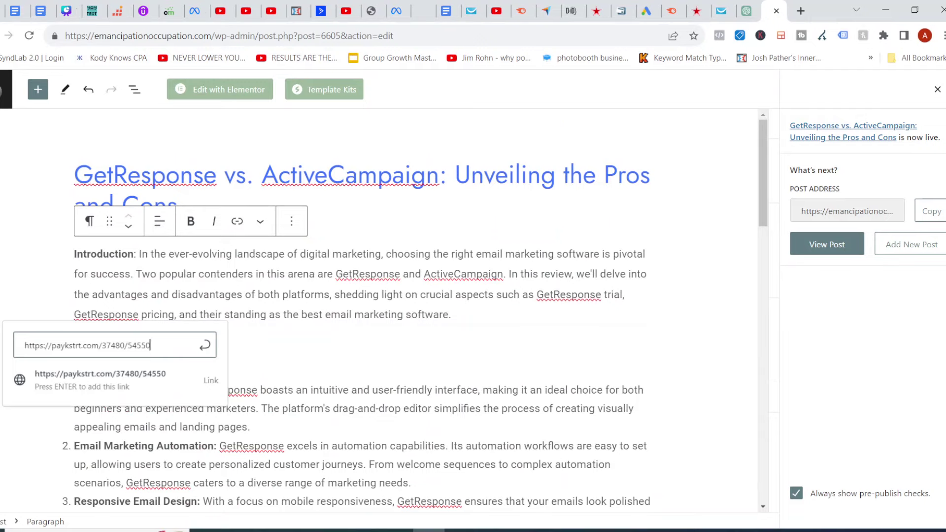
key(Return)
Try to link part of the word "their" in the introduction to the pasted emancipationoccupation.com GetResponse URL.
click(217, 369)
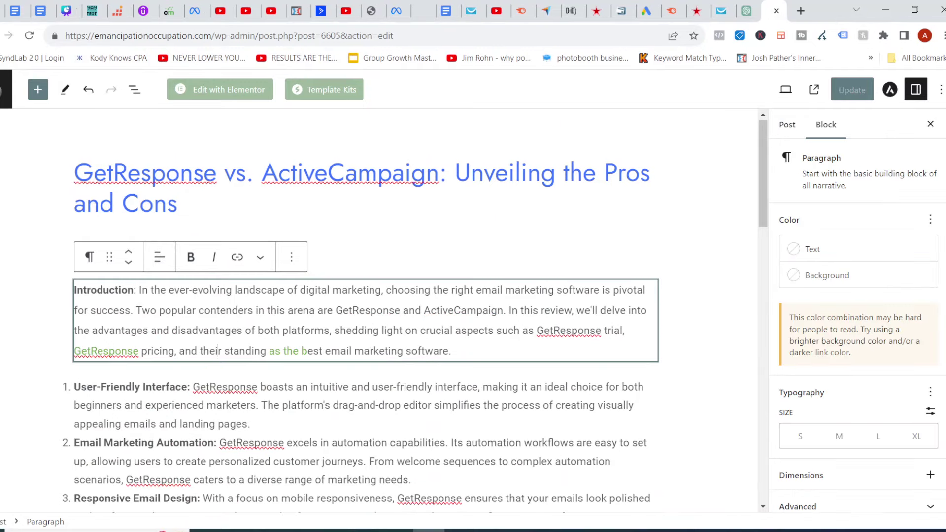
key(shift+Left)
key(shift+Left)
key(shift+Left)
key(shift+Left)
key(ctrl+k)
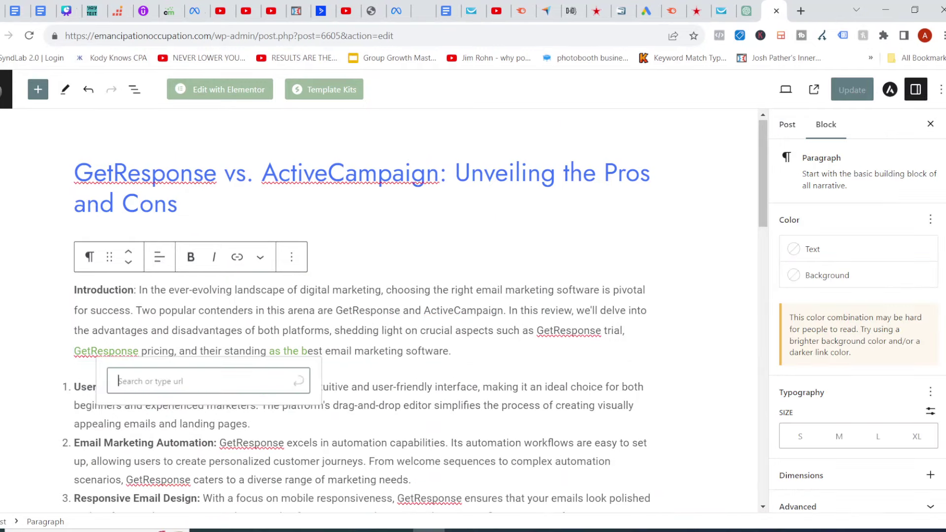
key(ctrl+v)
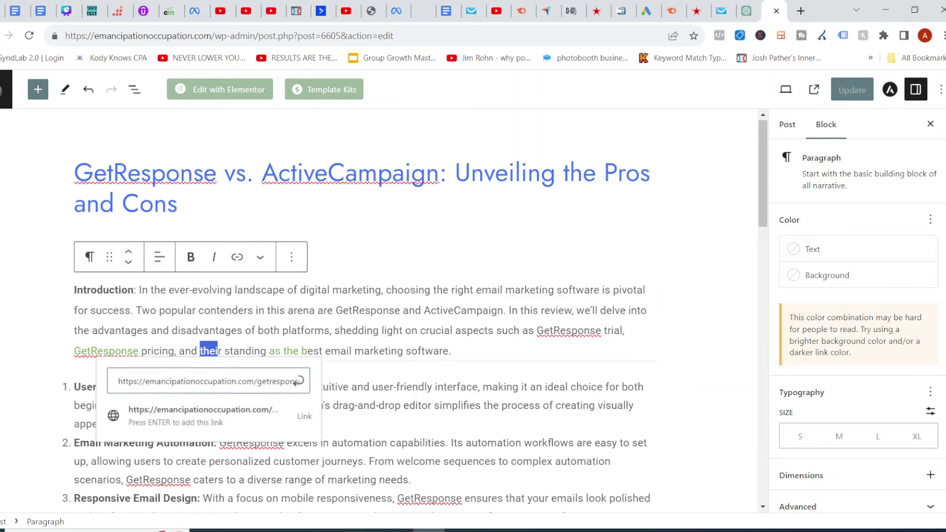
key(Return)
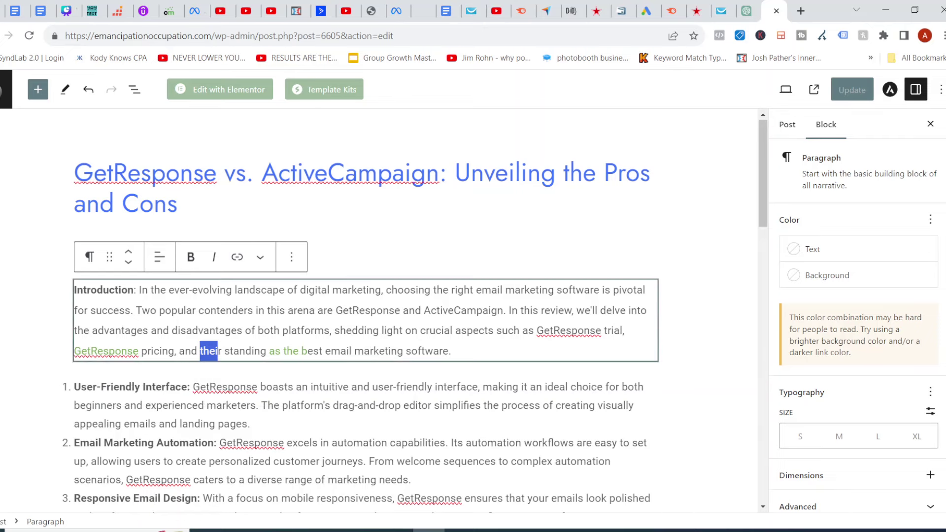
View the published post on the live site, test its GetResponse link, and return to the post editor.
click(814, 90)
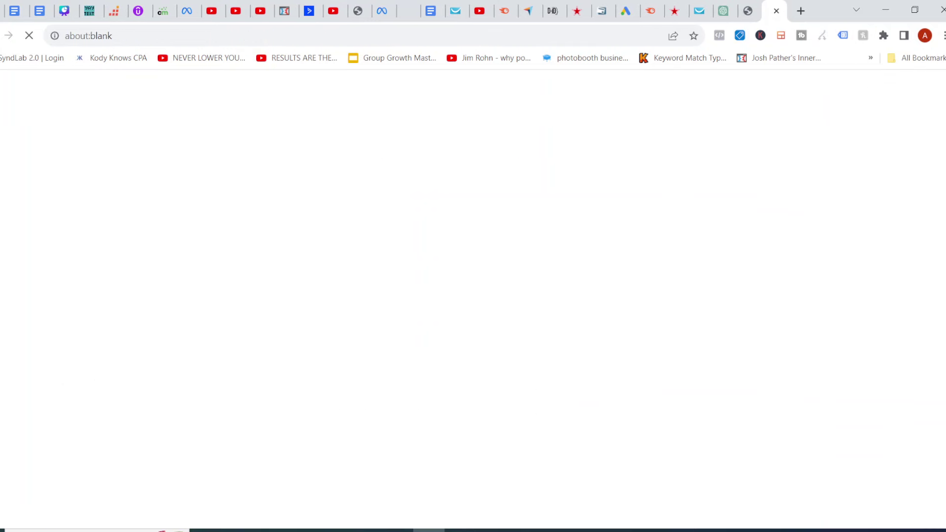
click(276, 36)
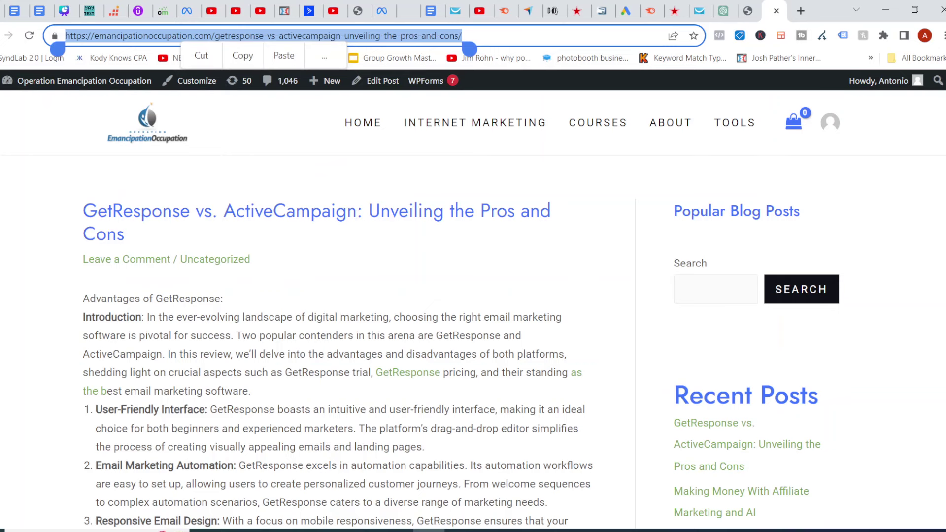
click(232, 359)
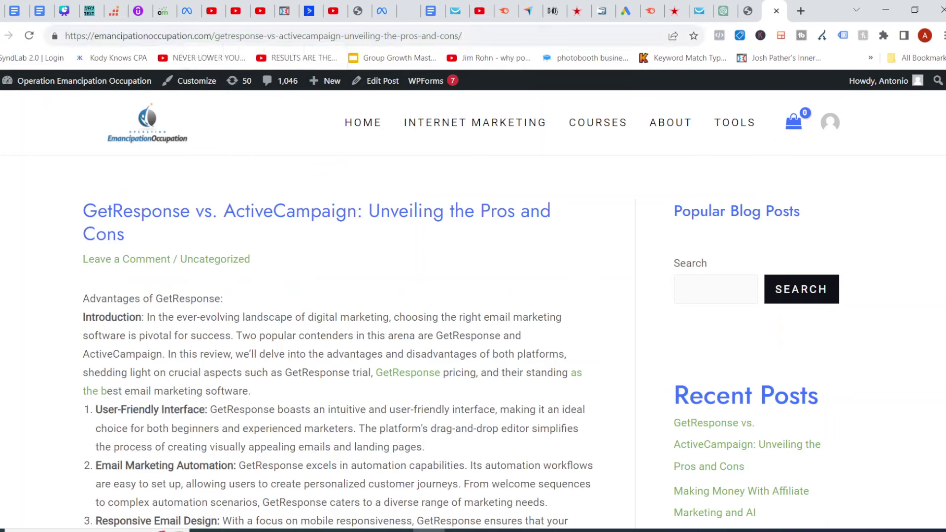
click(408, 372)
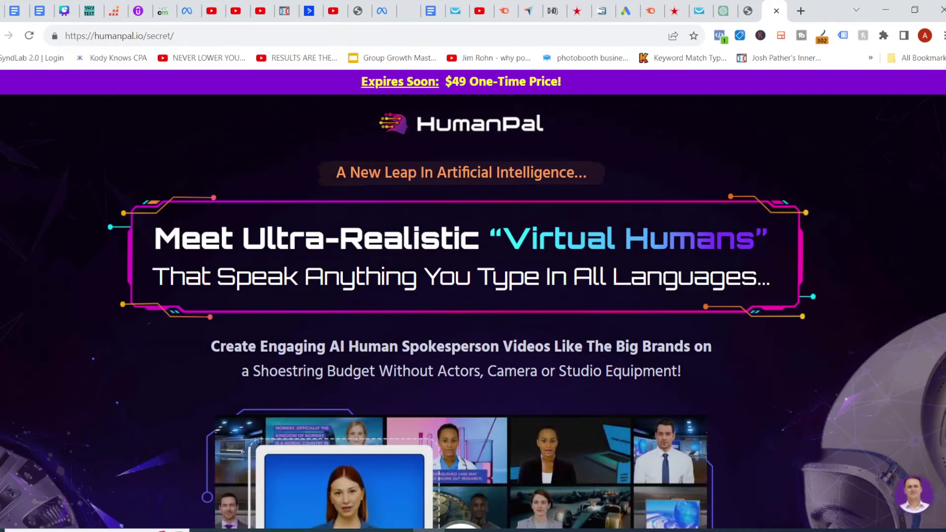
key(ctrl+w)
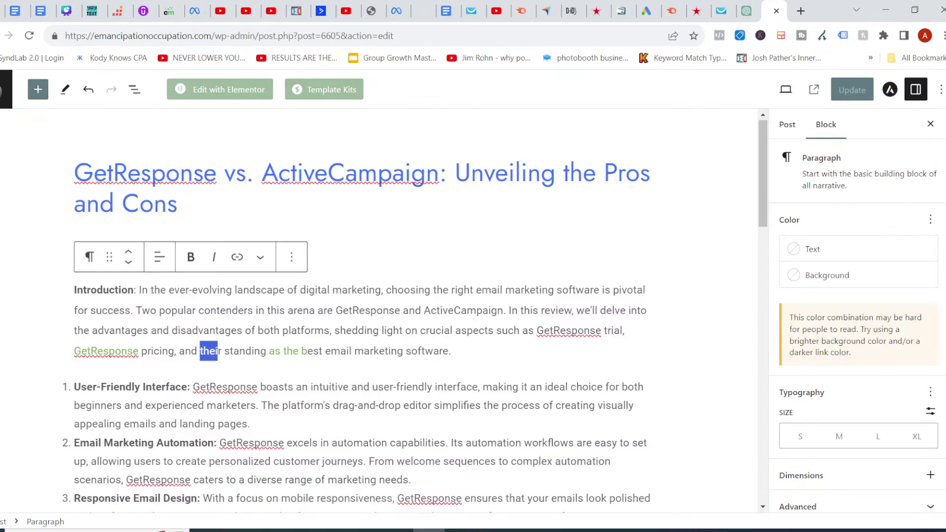
Switch to the Google Ads campaign draft and replace the ad's final URL with the GetResponse vs. ActiveCampaign review post's URL.
scroll(333, 198, down, 2)
scroll(332, 198, up, 2)
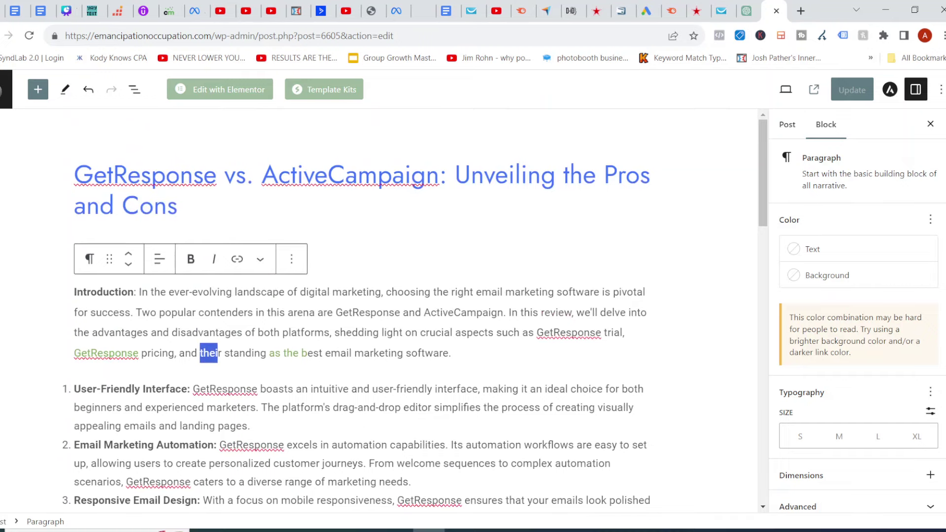
click(646, 10)
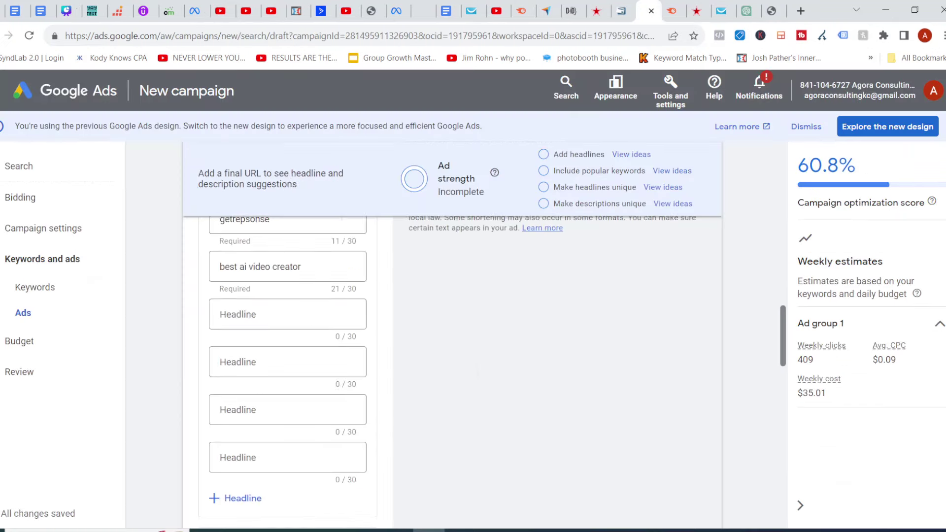
scroll(453, 335, up, 5)
scroll(453, 335, up, 5)
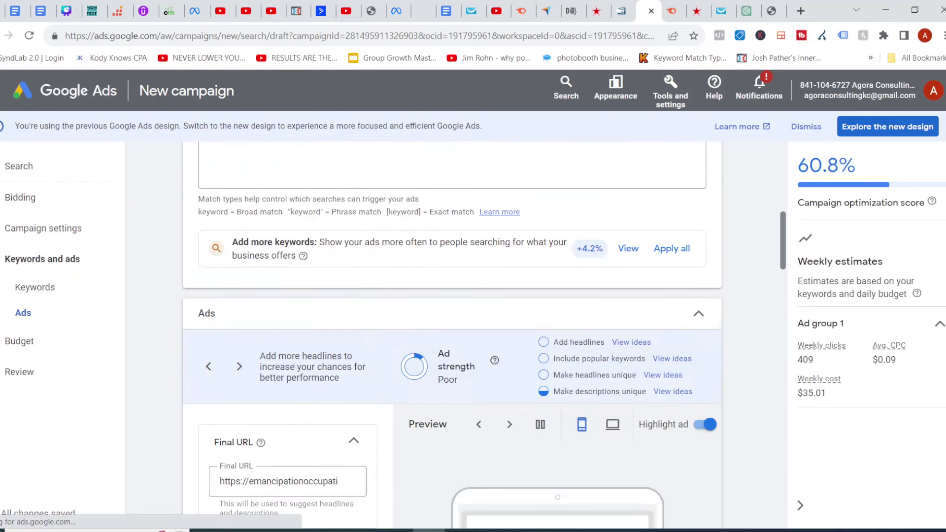
scroll(452, 335, down, 4)
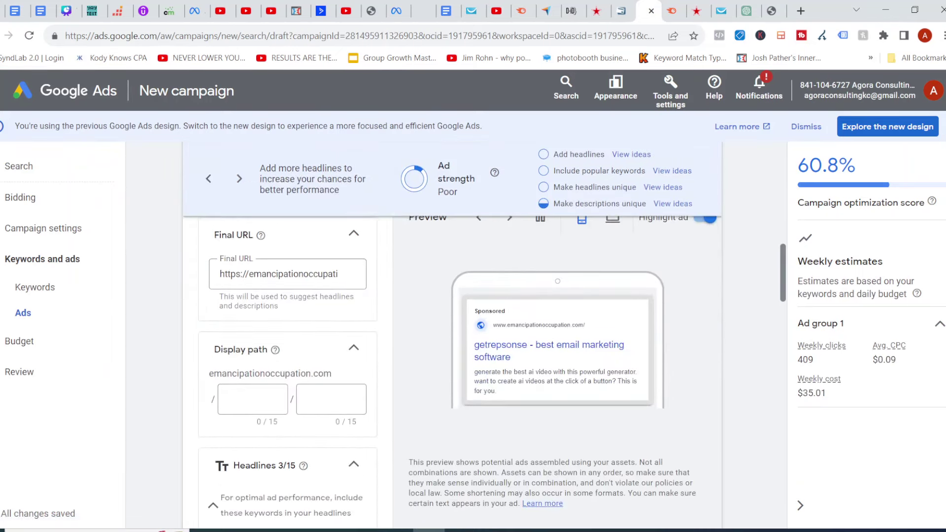
click(269, 274)
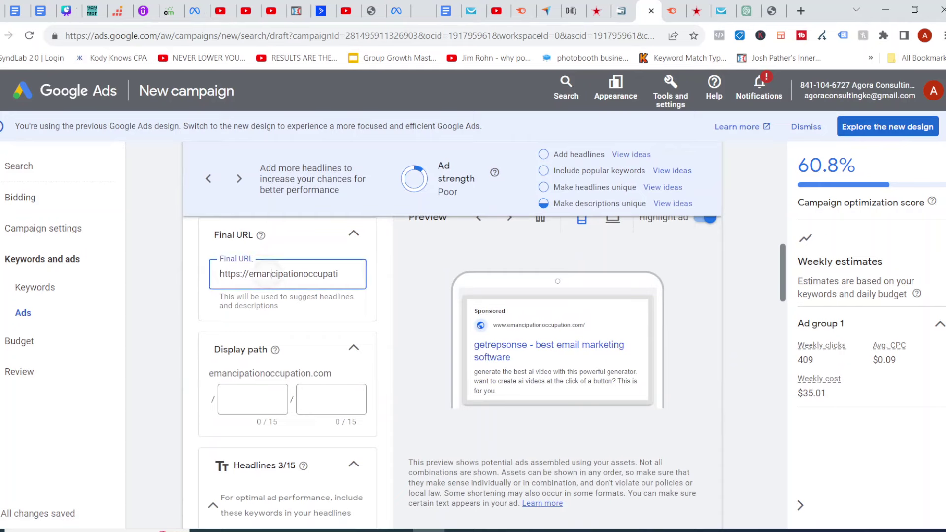
key(ctrl+a)
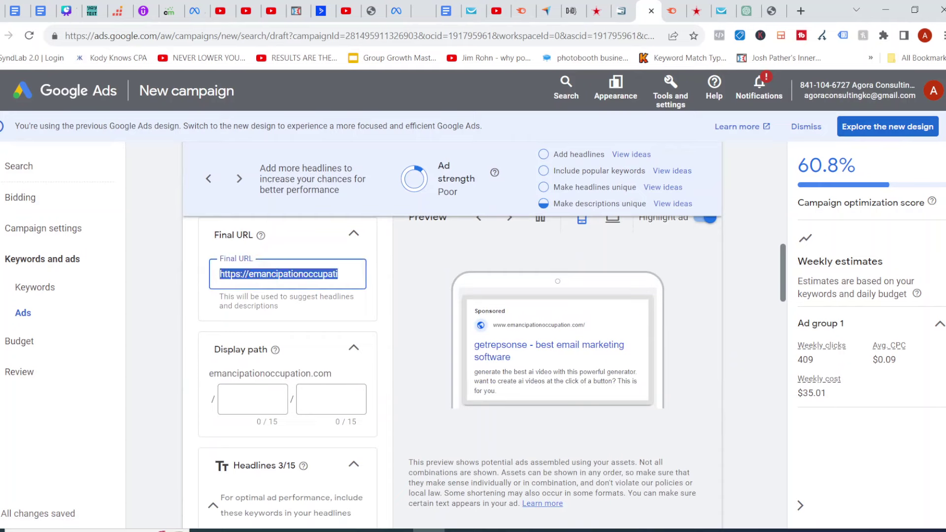
key(ctrl+v)
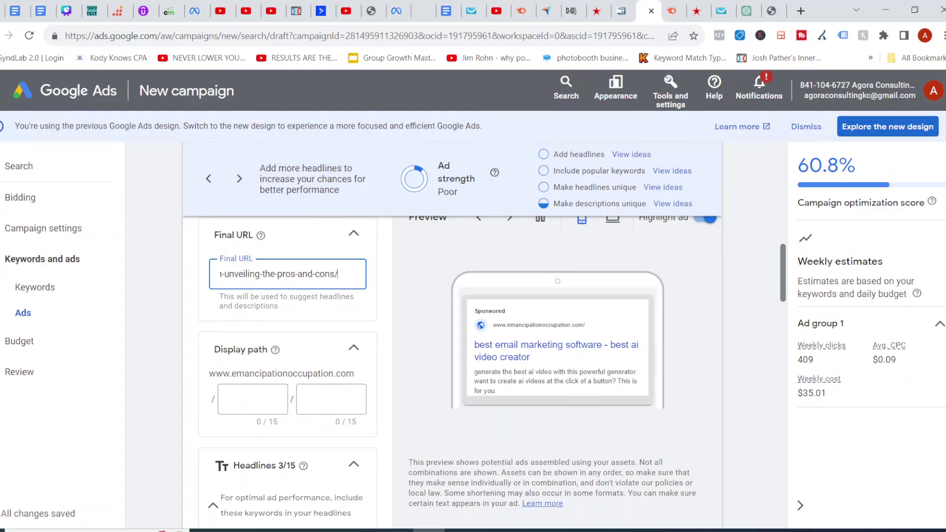
Extend the ad's second headline to "getrepsonse pricing".
scroll(240, 345, down, 6)
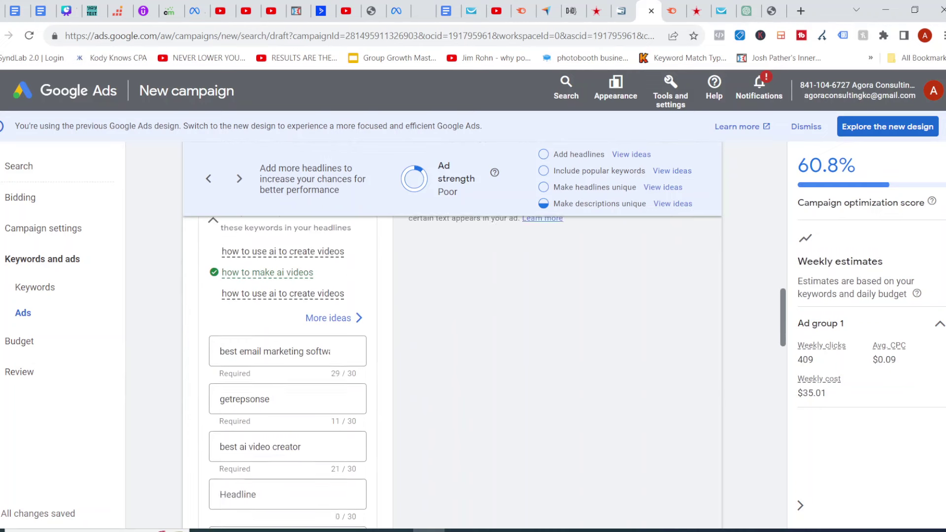
click(240, 350)
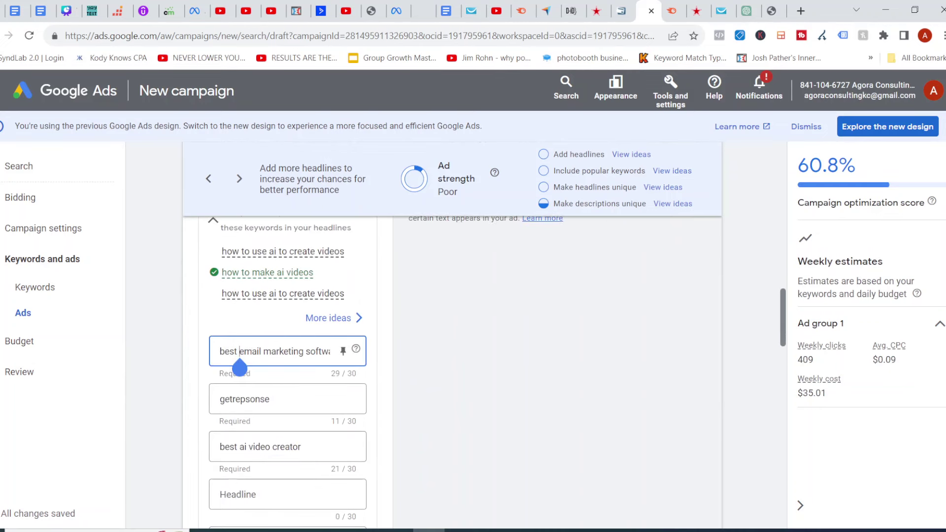
click(269, 399)
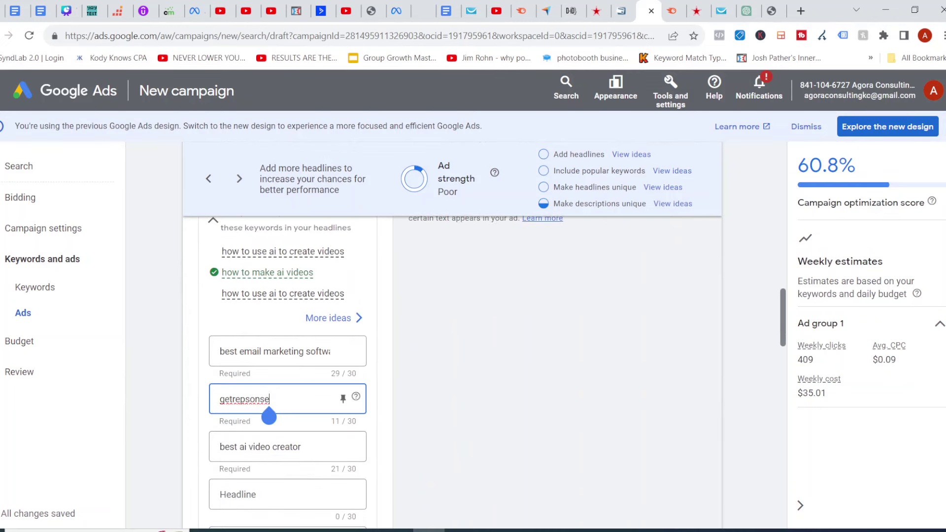
text(pricing)
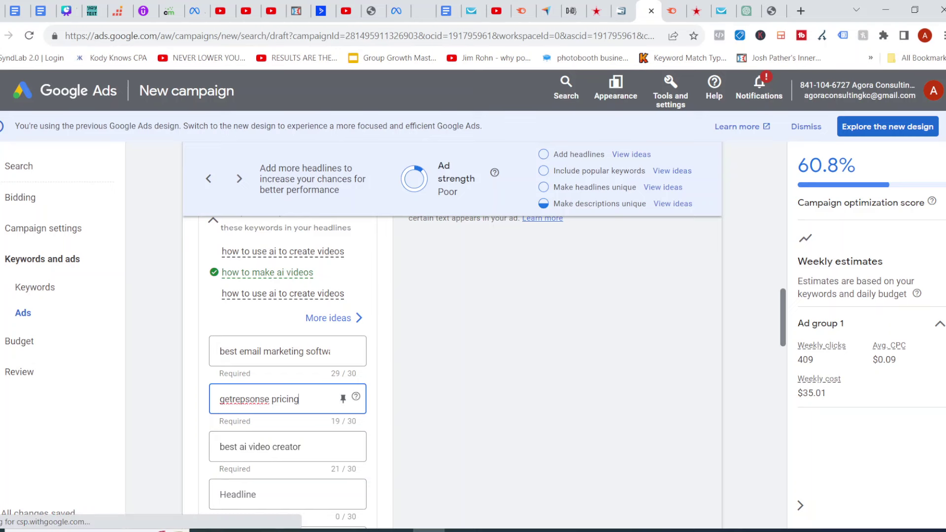
Replace the third ad headline, "best ai video creator", with "getresponse trial".
click(301, 447)
key(BackSpace)
key(BackSpace)
key(BackSpace)
key(BackSpace)
key(BackSpace)
key(BackSpace)
key(BackSpace)
key(BackSpace)
key(BackSpace)
key(BackSpace)
key(BackSpace)
key(BackSpace)
key(BackSpace)
key(BackSpace)
key(BackSpace)
key(BackSpace)
key(BackSpace)
key(BackSpace)
key(BackSpace)
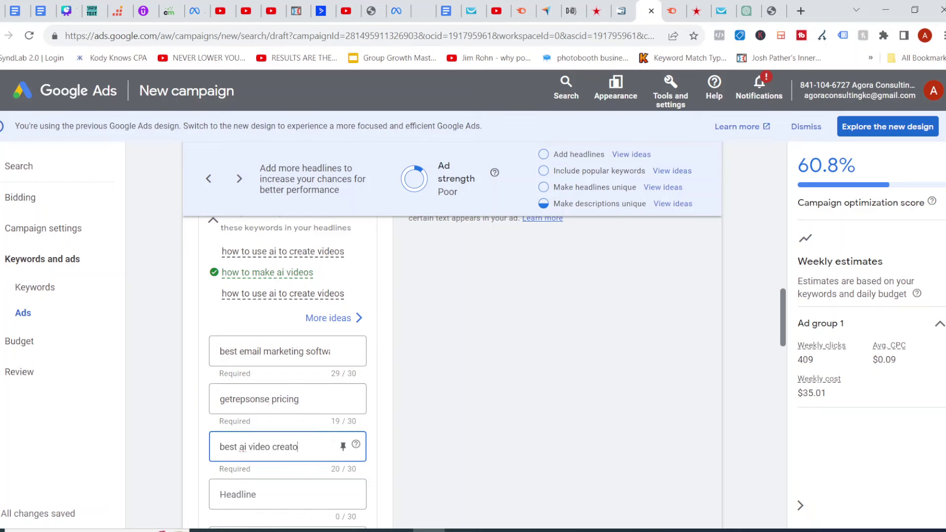
key(BackSpace)
key(BackSpace)
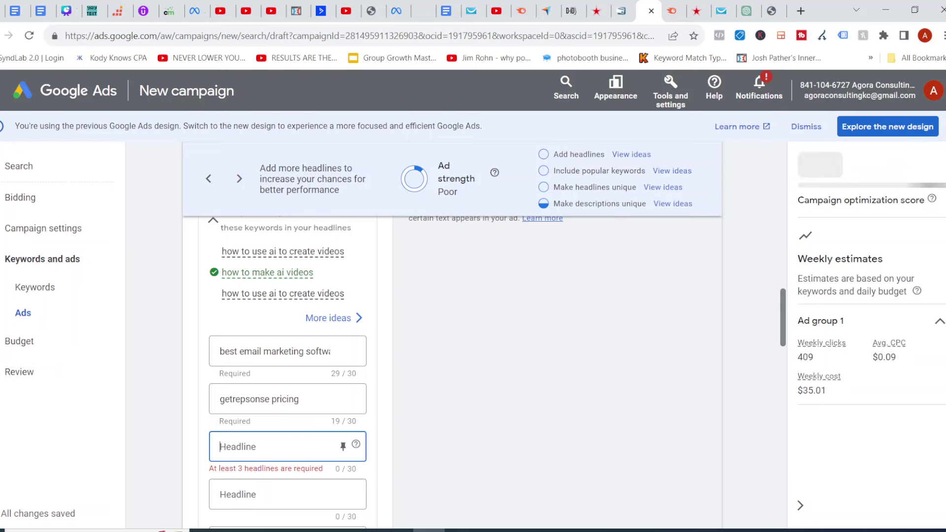
text(getres)
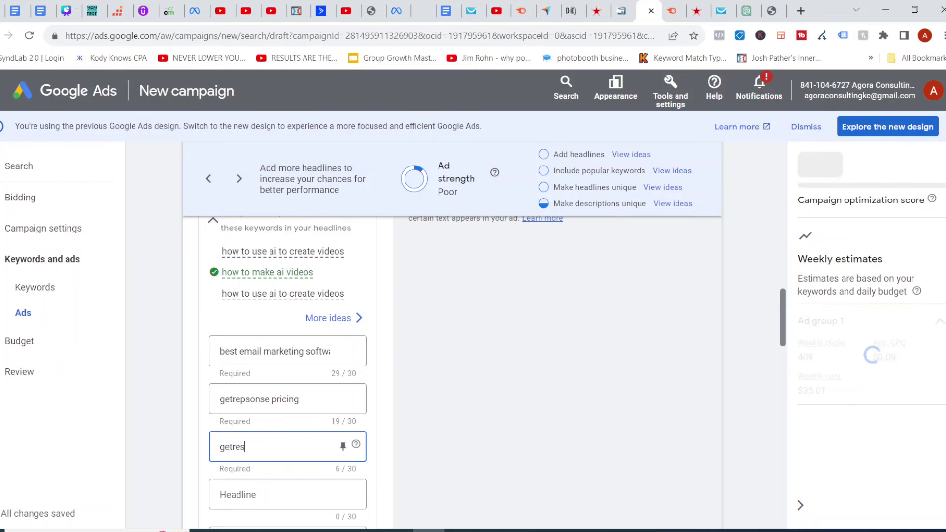
text(ponse trial)
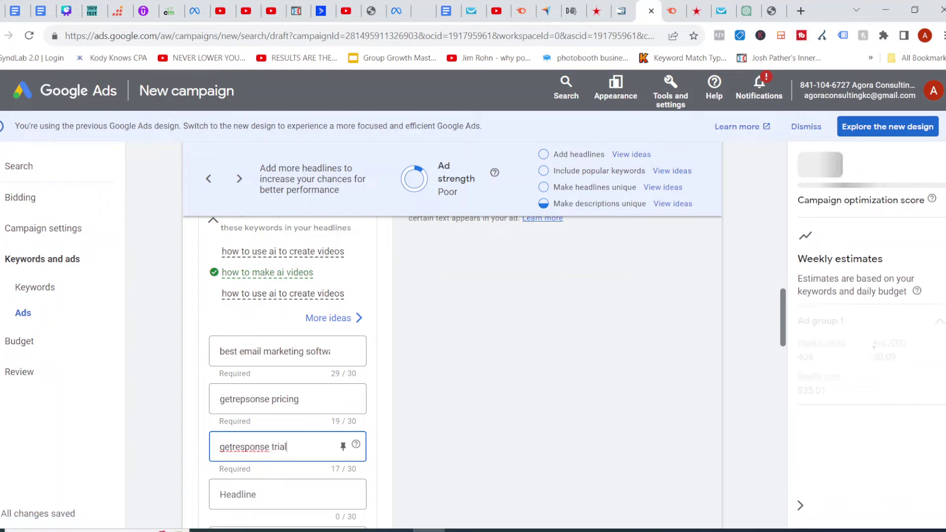
Replace the ad group's whole AI video keyword list with "getrespsone pricing" and "getresponse trial" on separate lines.
scroll(518, 404, up, 2)
scroll(520, 404, up, 2)
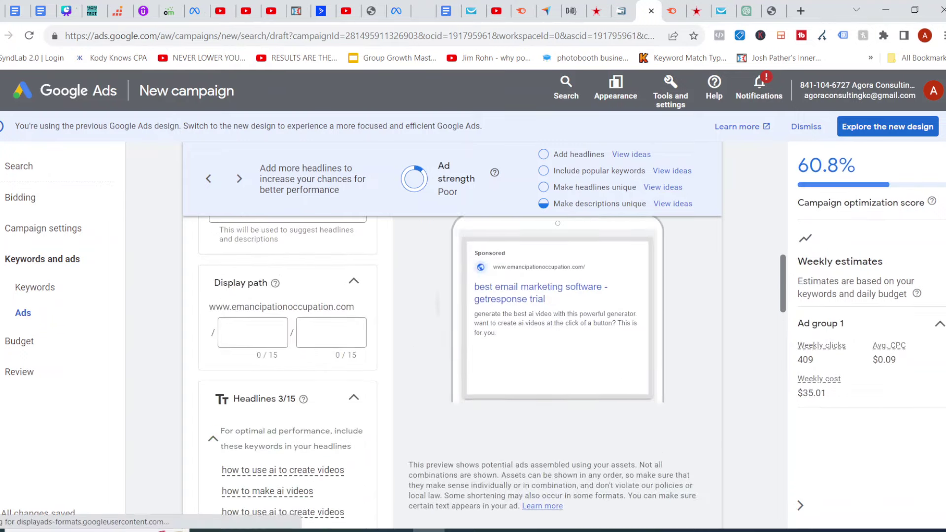
scroll(520, 404, up, 4)
scroll(452, 336, up, 5)
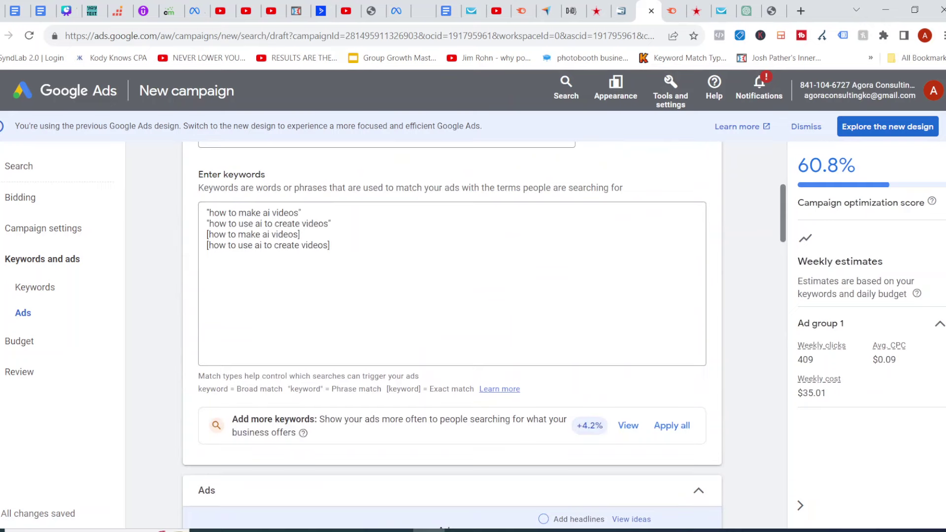
click(327, 261)
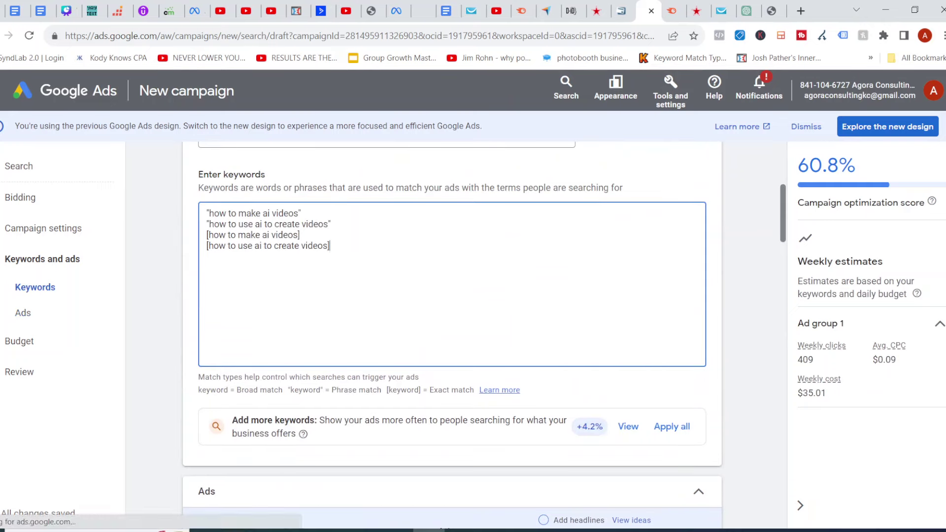
key(ctrl+a)
key(BackSpace)
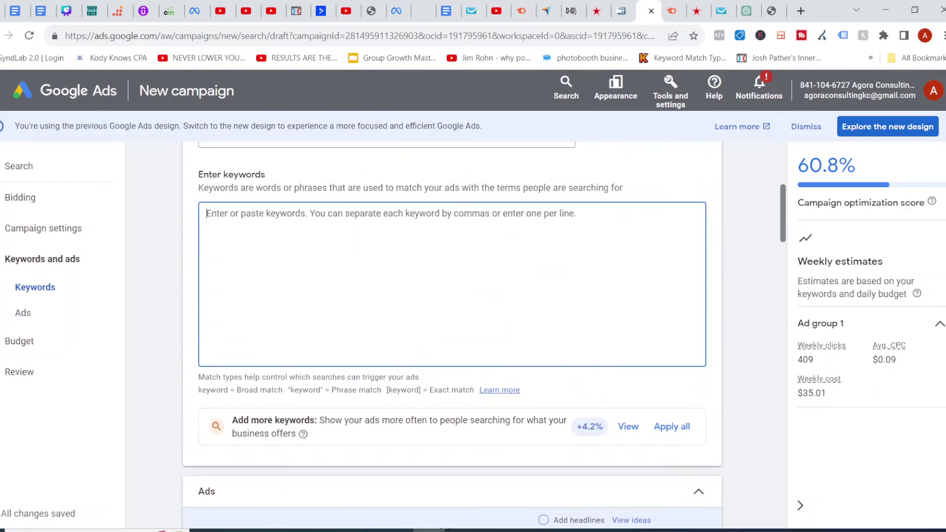
text(ge)
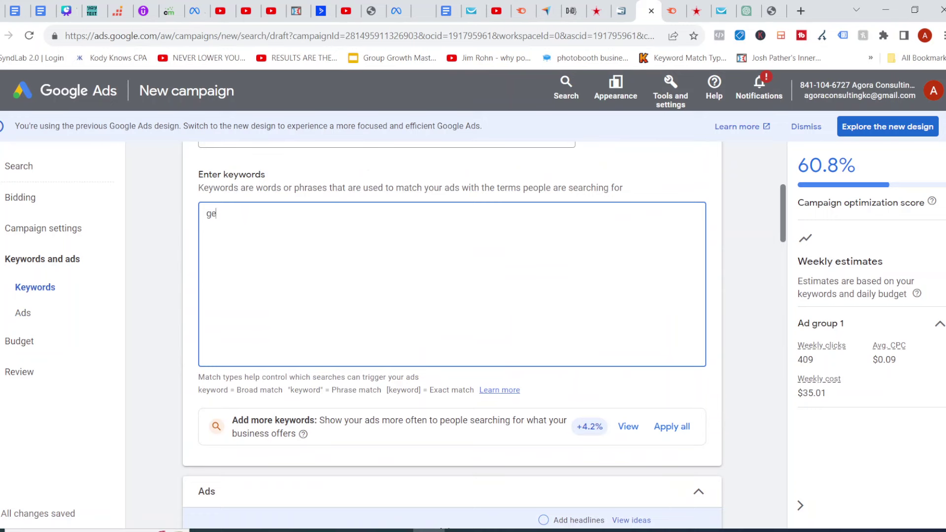
text(trespsone pricing)
key(Return)
text(getrep)
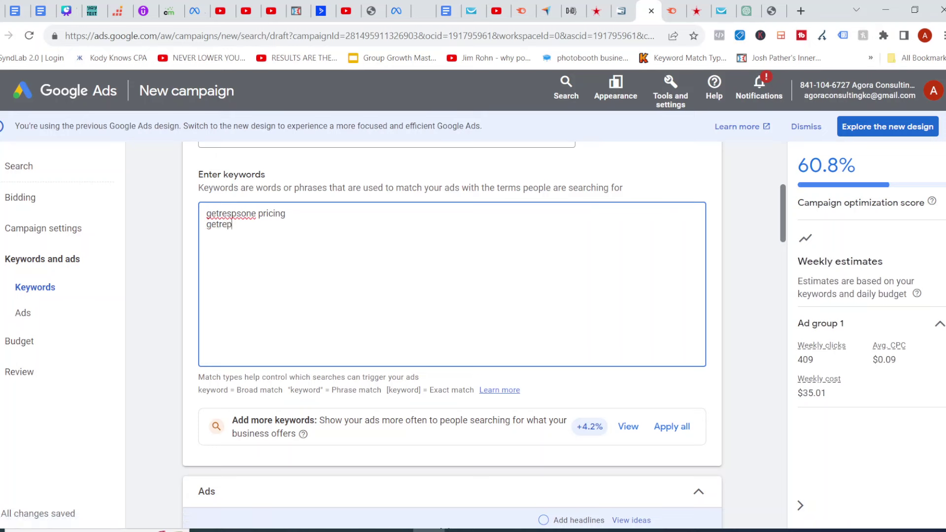
key(BackSpace)
text(sponse )
text(trial)
Set the getrespsone pricing keyword to phrase match with quotation marks and getresponse trial to exact match with square brackets.
text(")
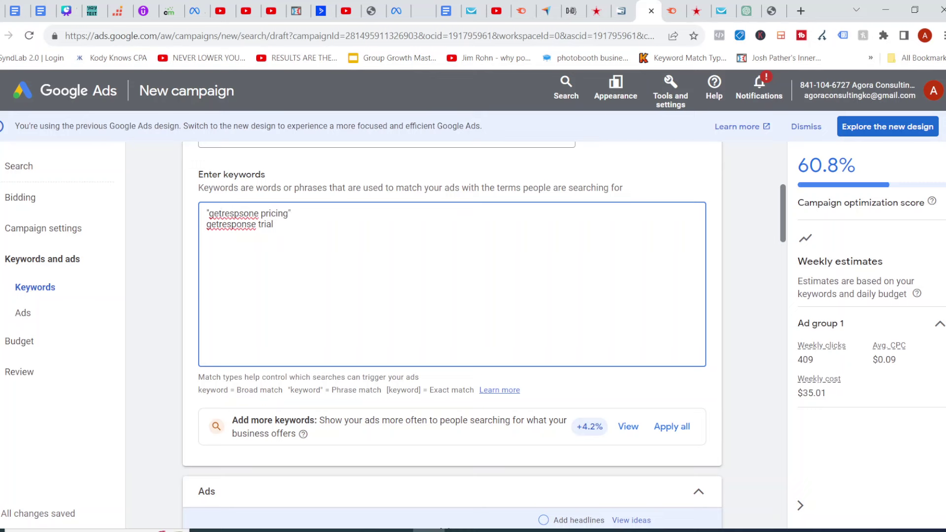
click(207, 224)
text([0)
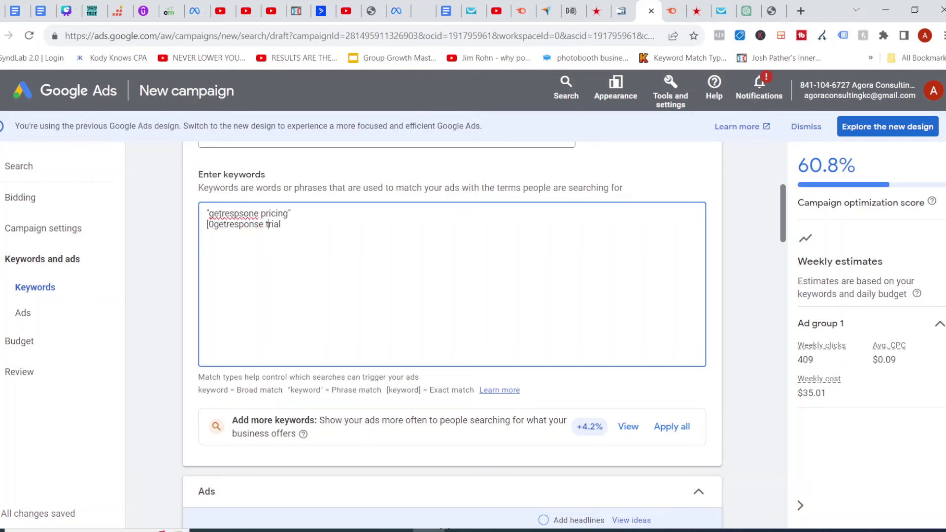
click(280, 224)
text(])
click(210, 224)
key(BackSpace)
Duplicate both keywords below and swap the copies' match types to [getrespsone pricing] and "getresponse trial".
key(ctrl+a)
key(ctrl+c)
click(279, 225)
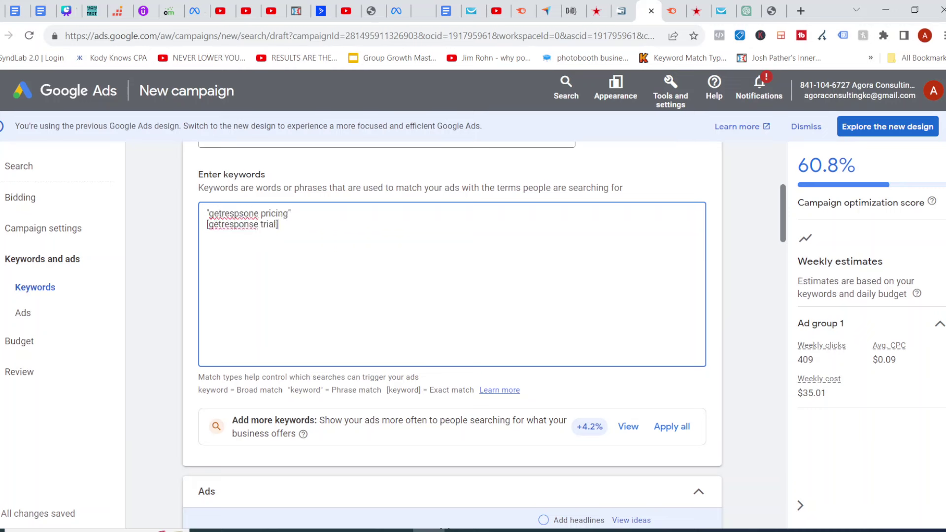
key(Return)
key(ctrl+v)
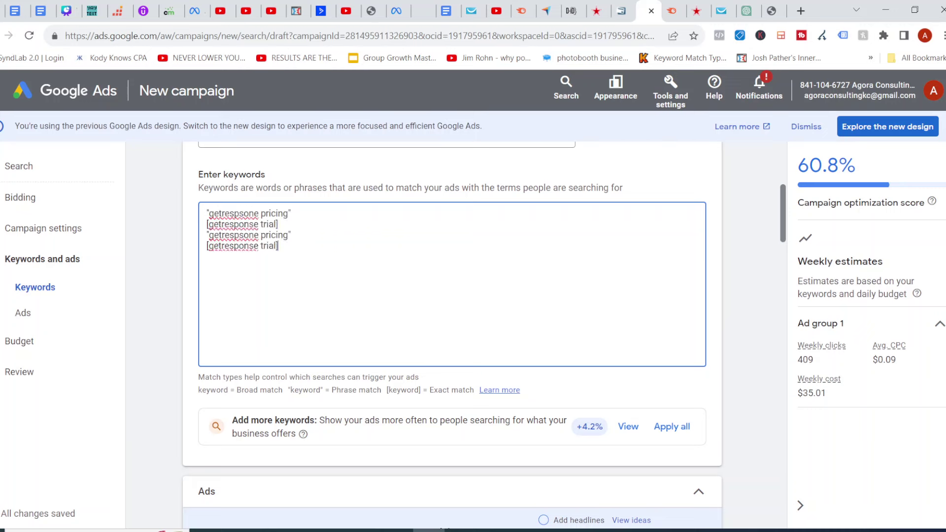
key(Up)
text(])
key(BackSpace)
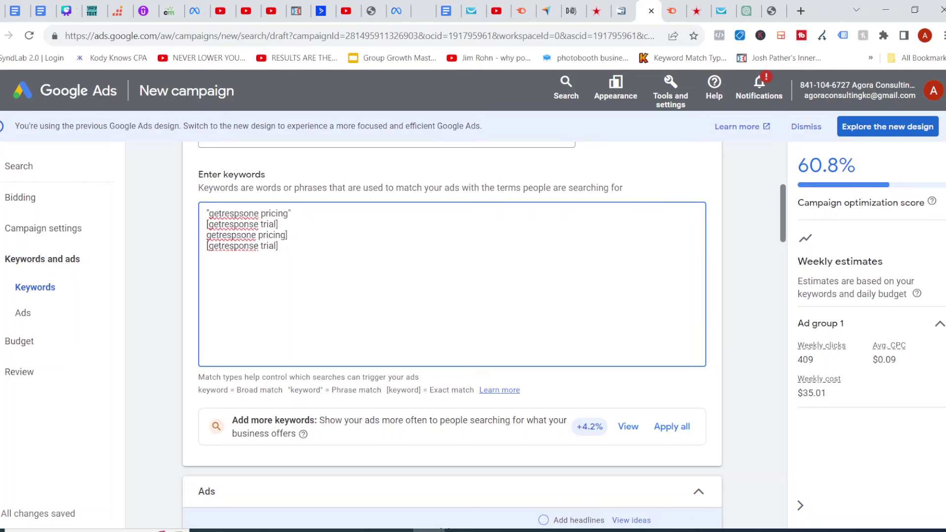
text([)
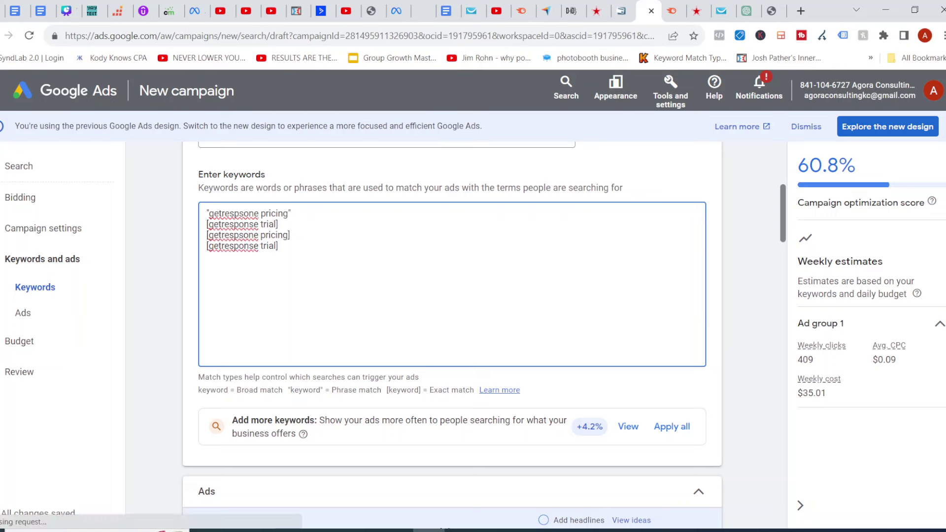
key(BackSpace)
text(")
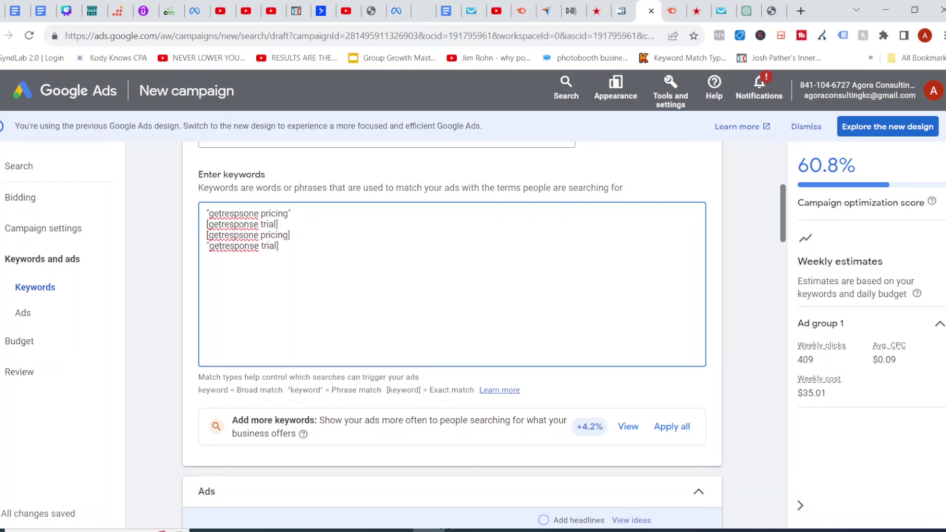
text(")
click(279, 247)
Replace the two ad descriptions with "blog post about getresponse vs activecampaign. Which is better?" and "Check this out before making a decidions about your email software".
scroll(452, 303, down, 9)
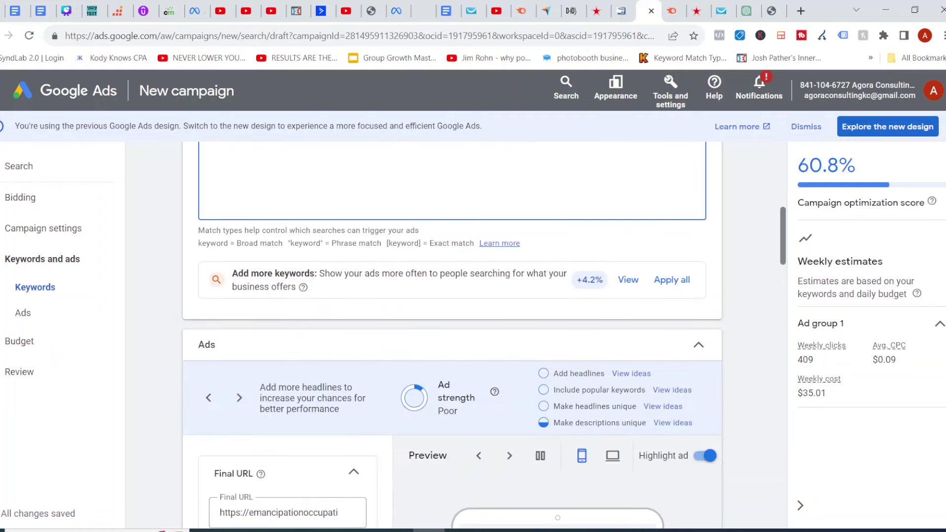
scroll(288, 345, down, 10)
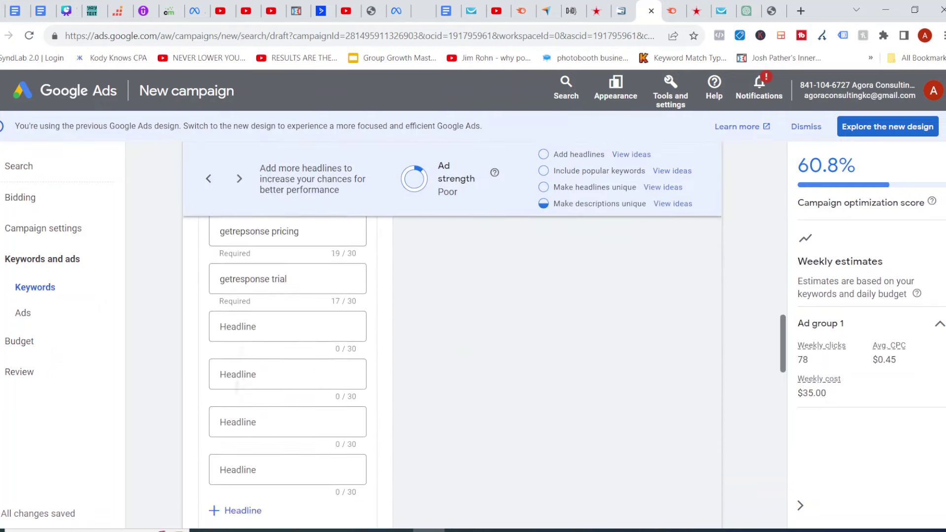
click(238, 367)
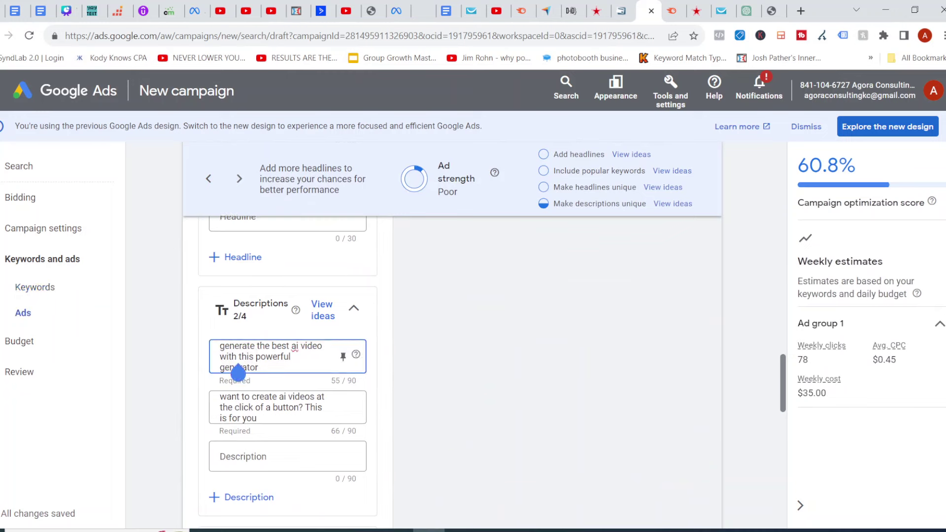
key(ctrl+a)
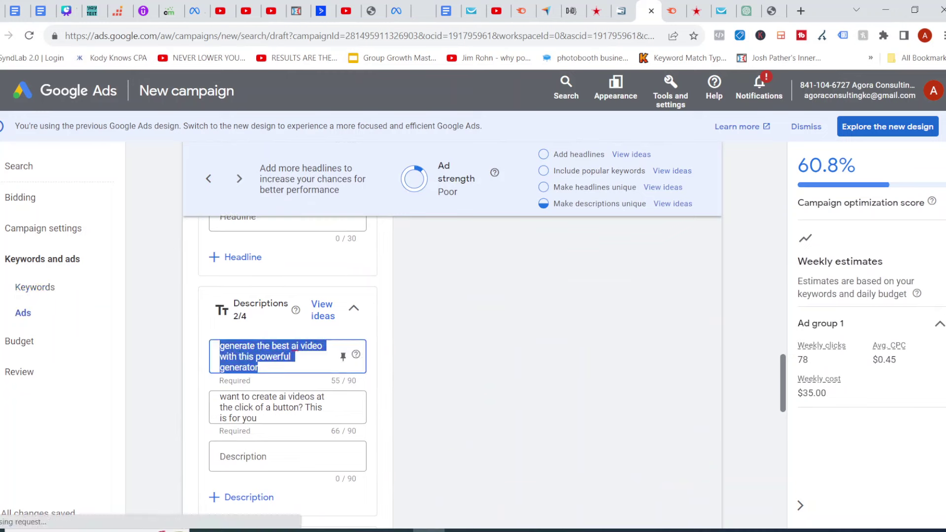
text(blog post about getresponse vs activecampaign. Which is better?)
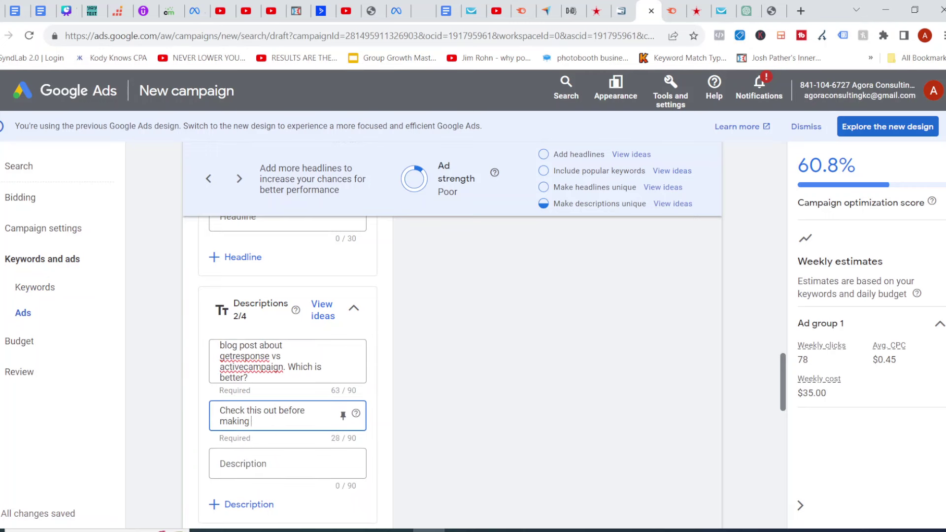
text(a decidions about)
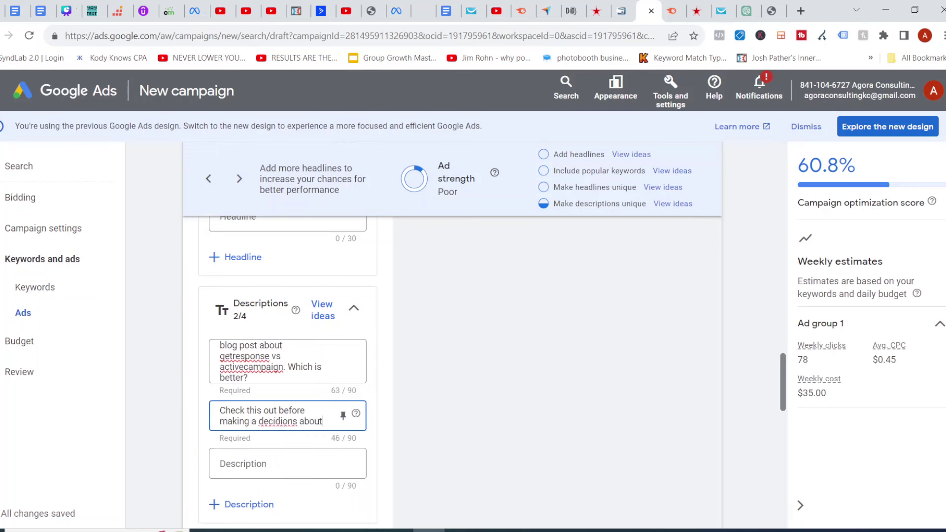
text( your email software)
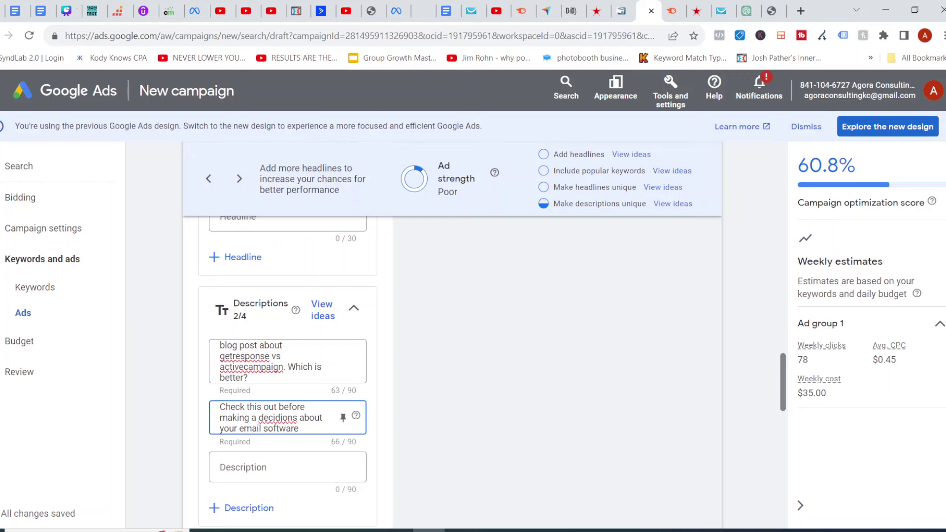
Continue from the ad setup to the campaign's budget stage without adding further assets and review the custom daily budget.
scroll(288, 375, down, 3)
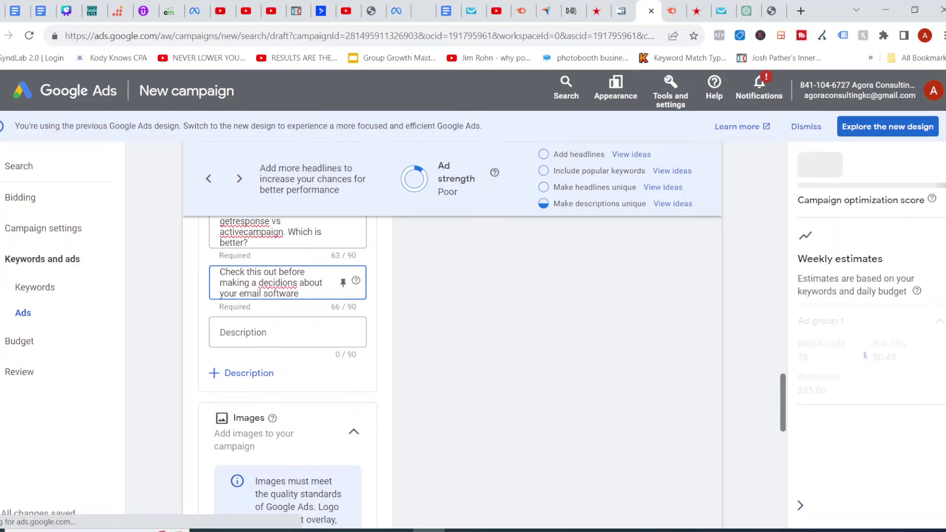
scroll(288, 335, down, 5)
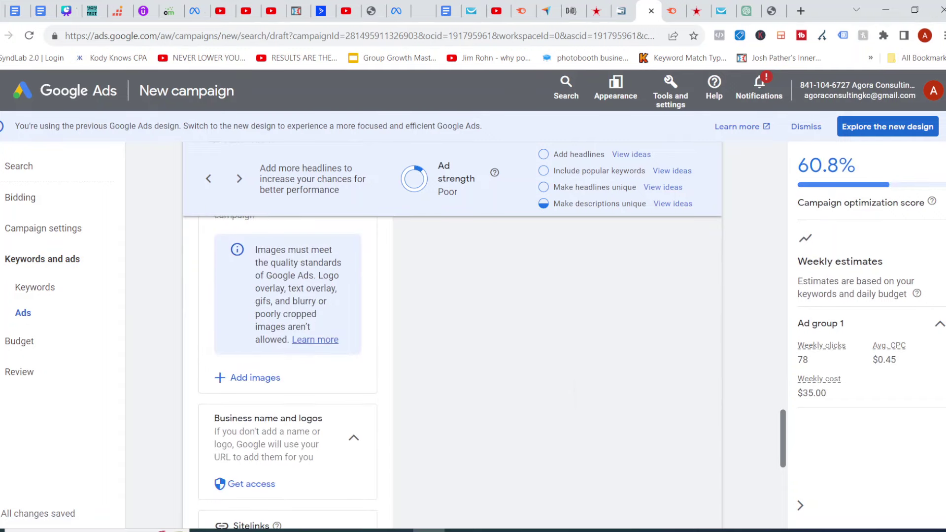
scroll(288, 336, down, 8)
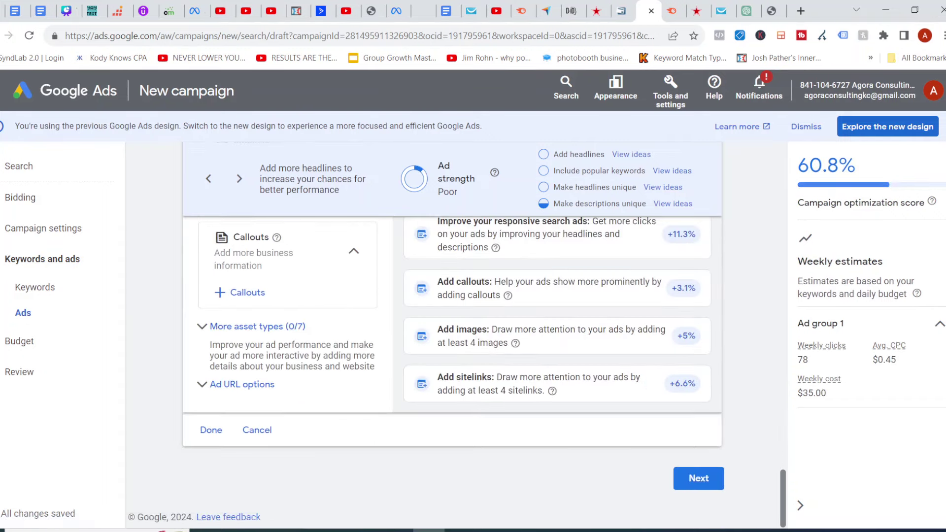
click(699, 478)
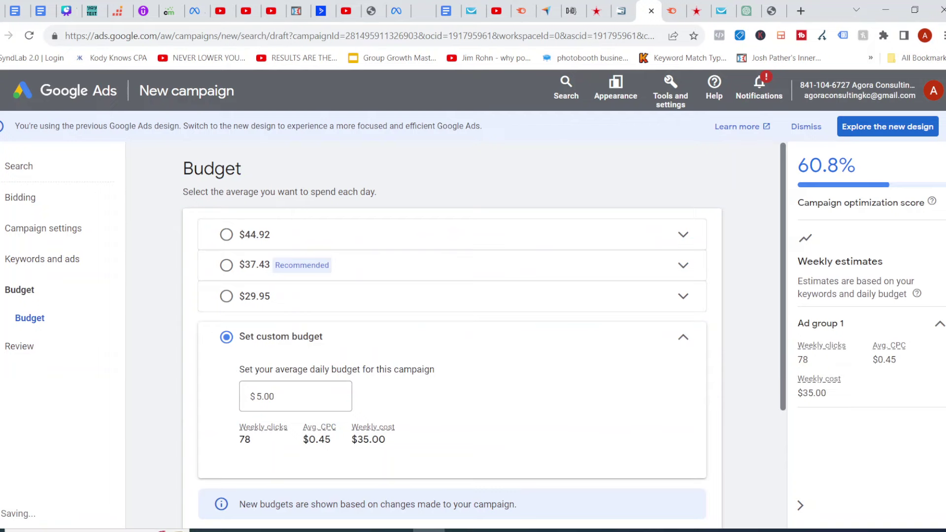
scroll(453, 336, down, 4)
scroll(452, 336, up, 4)
Switch to the WordPress editor, open the live GetResponse vs. ActiveCampaign post and look through the article from start to end.
key(alt+Tab)
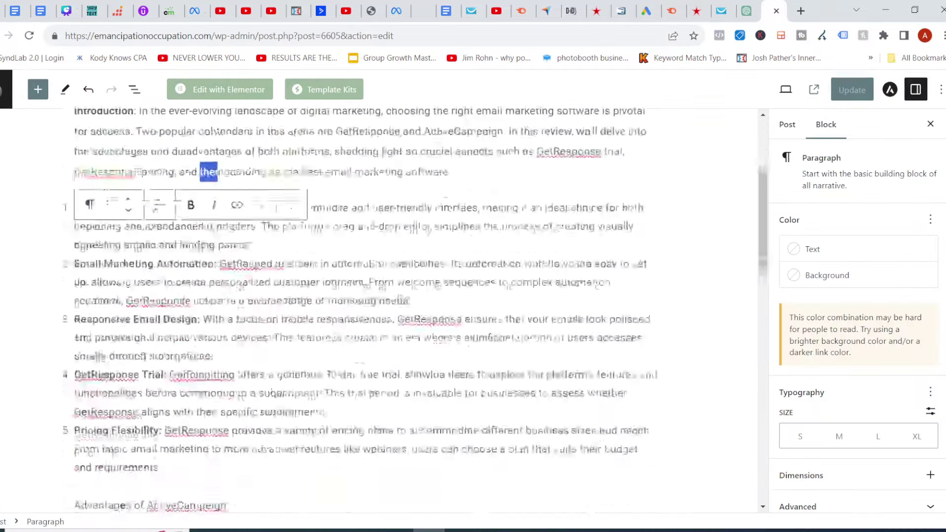
scroll(414, 305, down, 10)
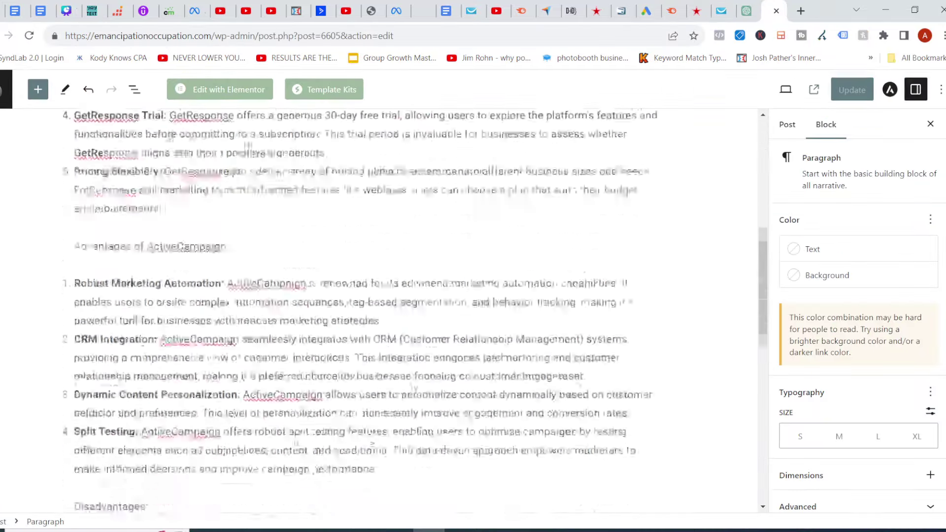
click(815, 90)
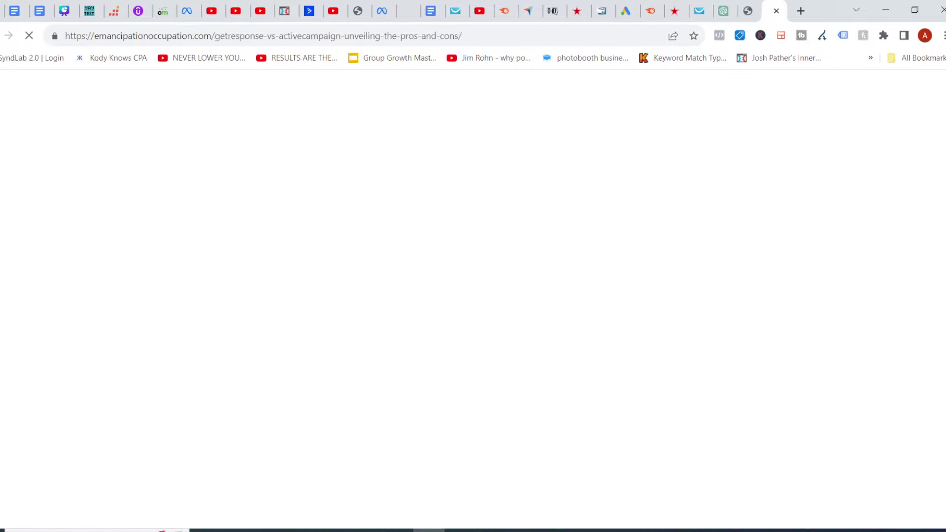
scroll(340, 311, down, 9)
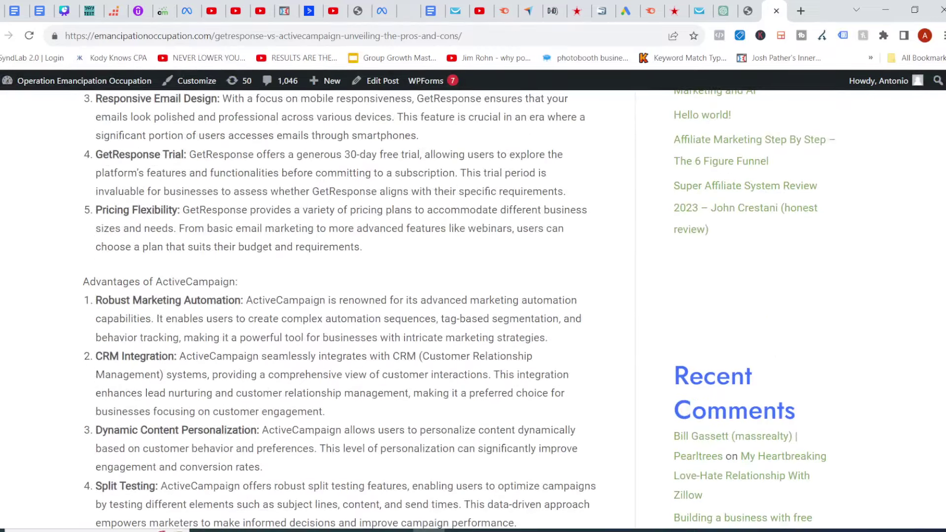
scroll(340, 311, down, 15)
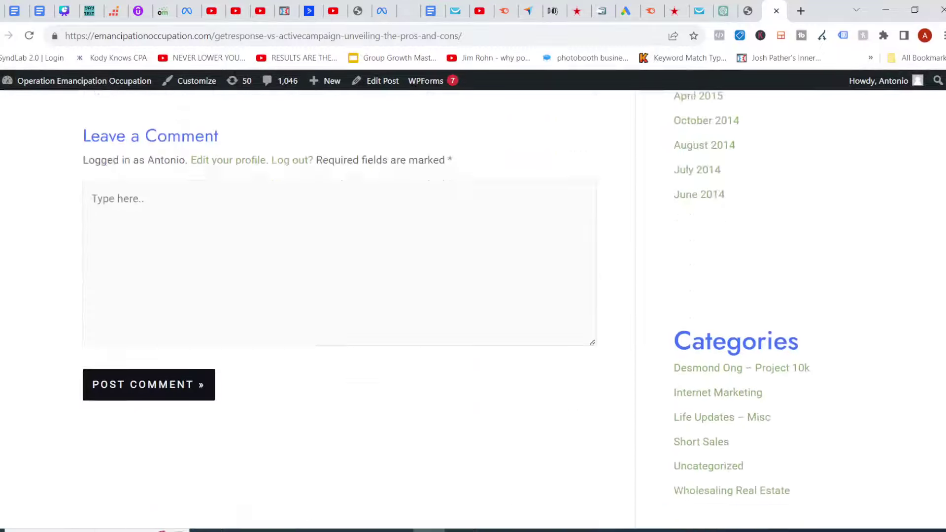
scroll(341, 310, up, 11)
scroll(340, 311, up, 13)
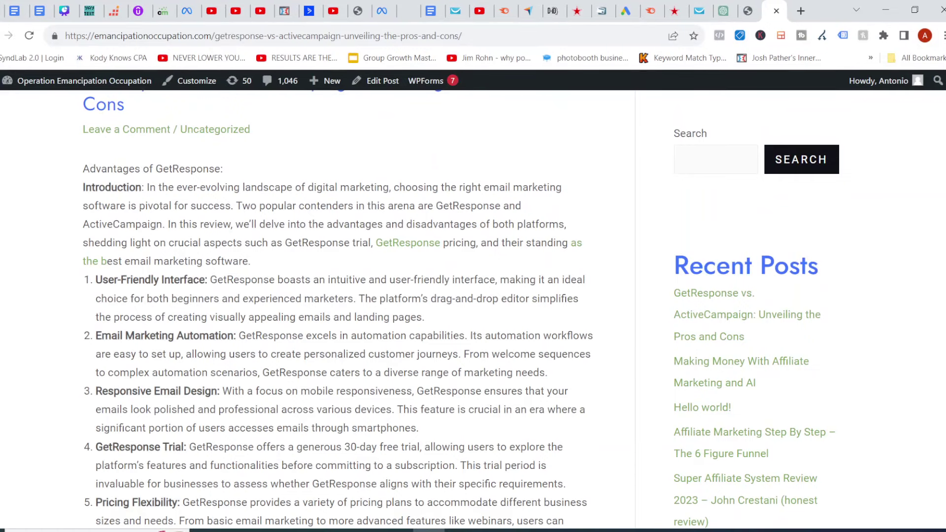
scroll(340, 311, up, 3)
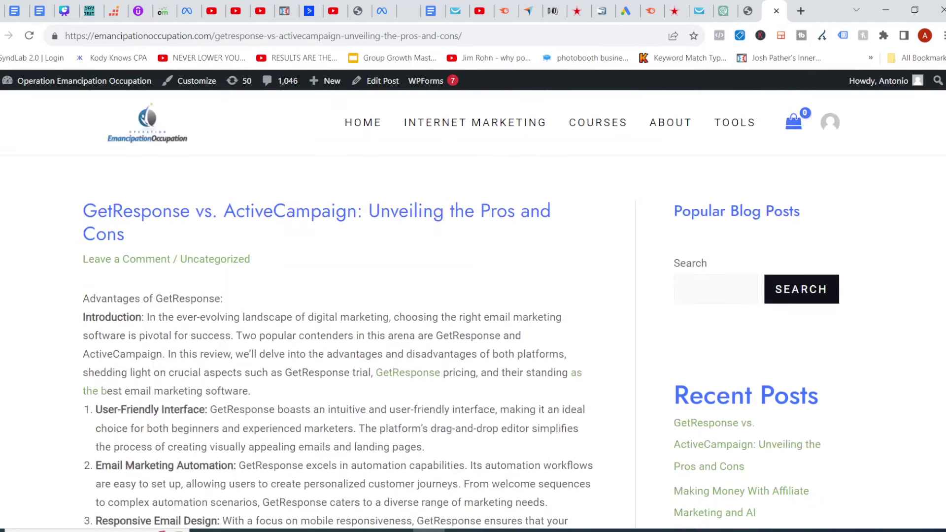